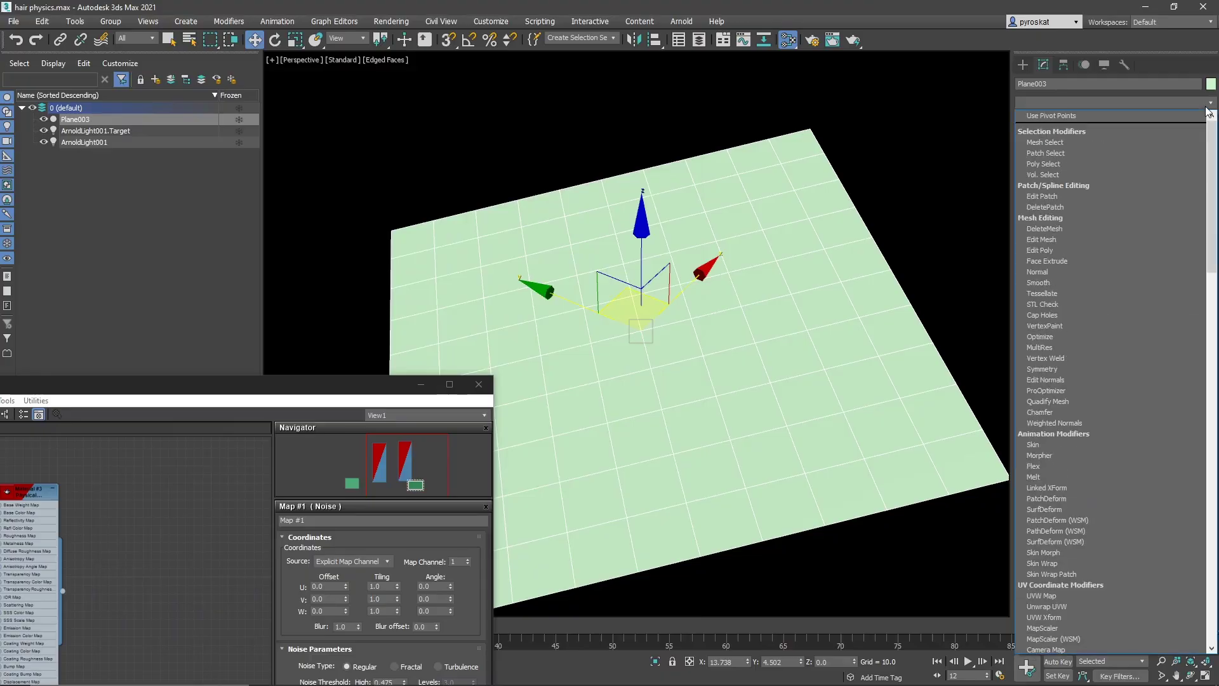
Apply the Hair and Fur (WSM) modifier to the selected plane
{"action": "key", "text": "h"}
{"action": "key", "text": "h"}
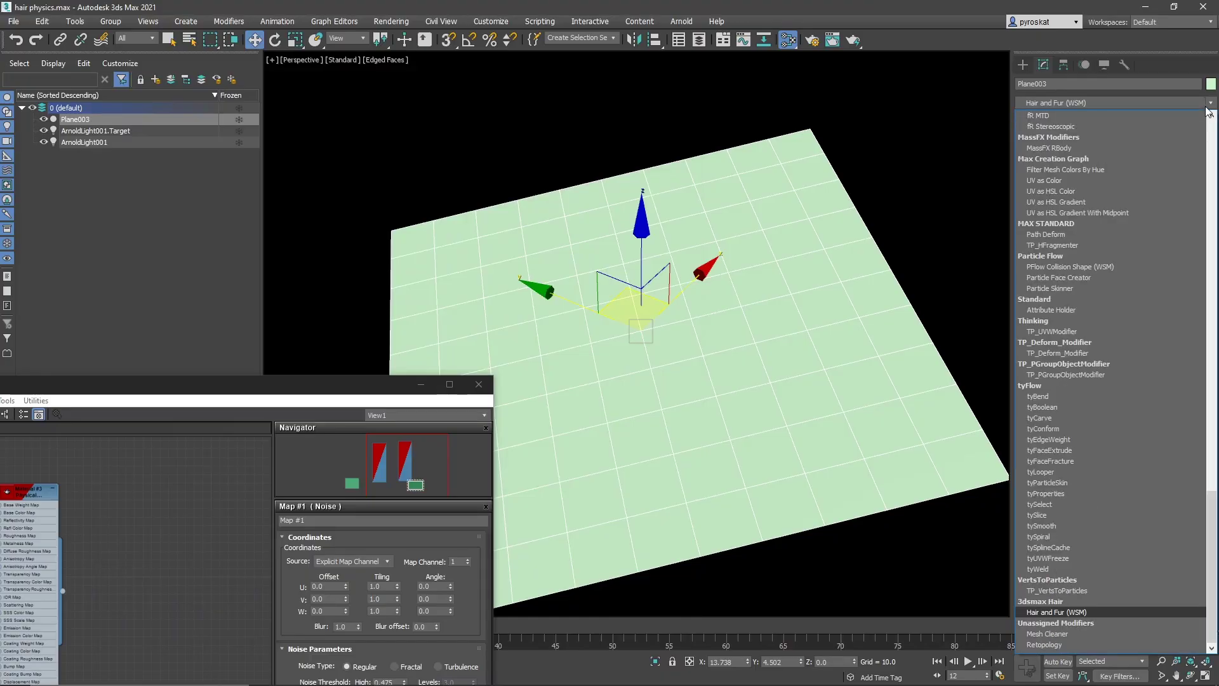
{"action": "key", "text": "Return"}
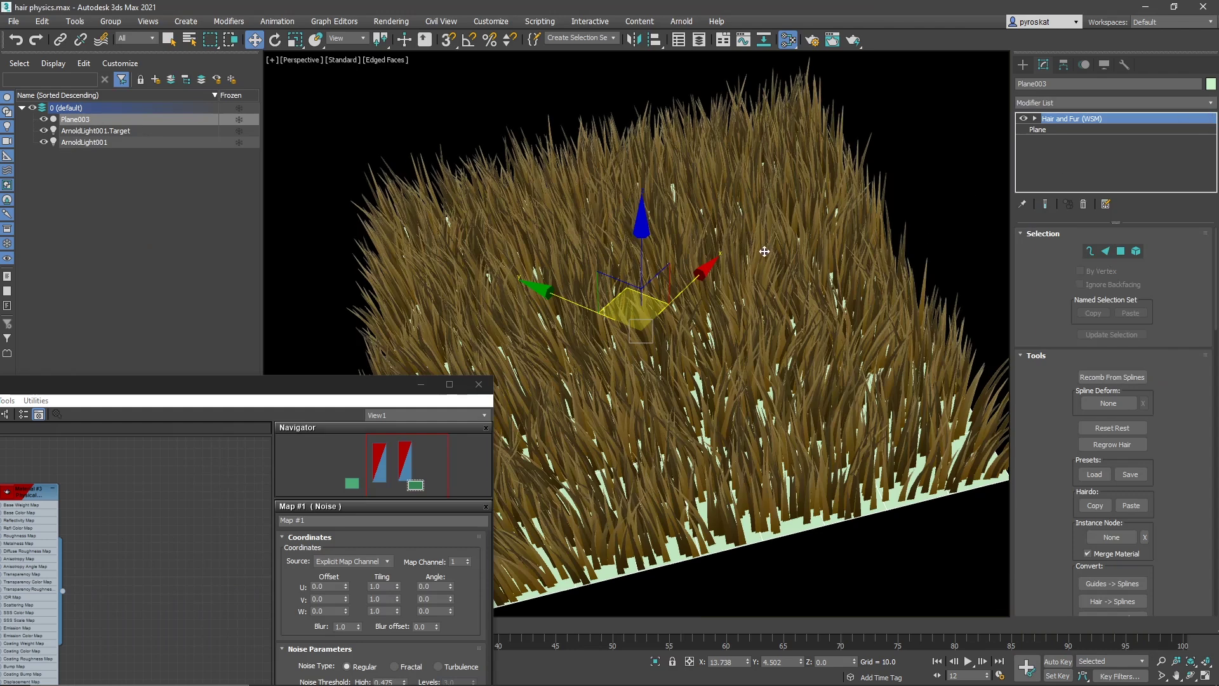
{"action": "mouse_move", "coordinate": [765, 250]}
{"action": "middle_mouse_down"}
{"action": "mouse_move", "coordinate": [748, 240]}
{"action": "mouse_move", "coordinate": [766, 247]}
{"action": "middle_mouse_up"}
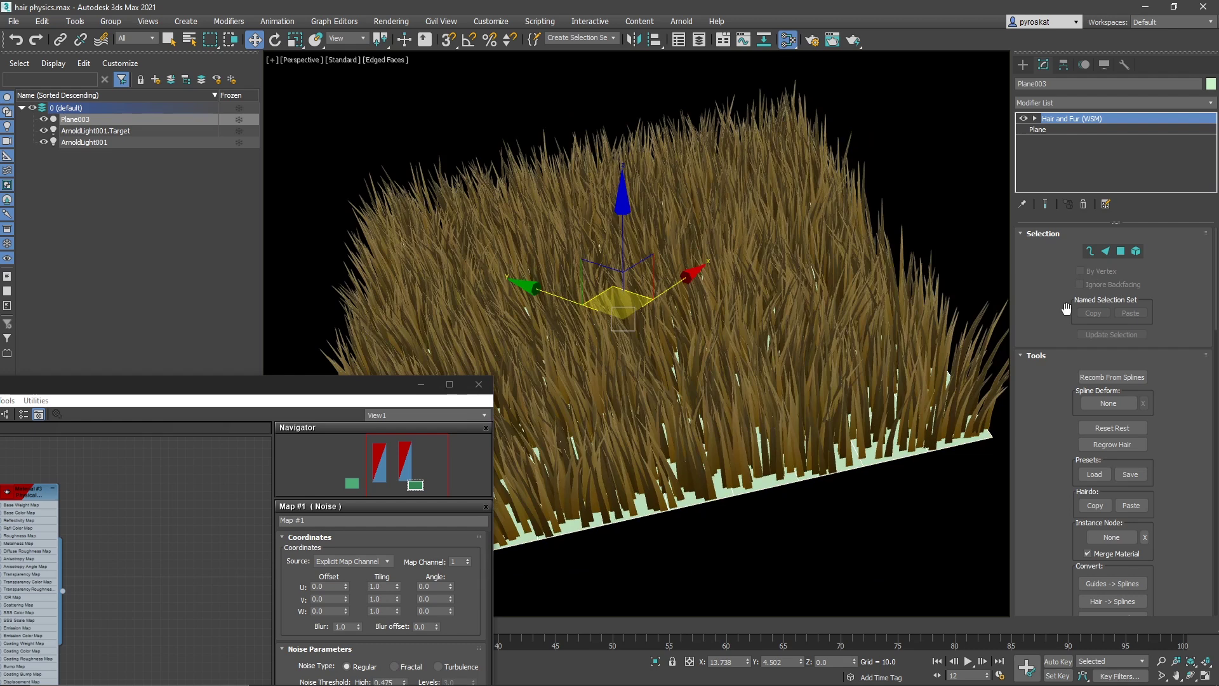
Browse the Hair and Fur presets and close the preset window without loading one
{"action": "left_click_drag", "start_coordinate": [1051, 440], "coordinate": [1044, 276]}
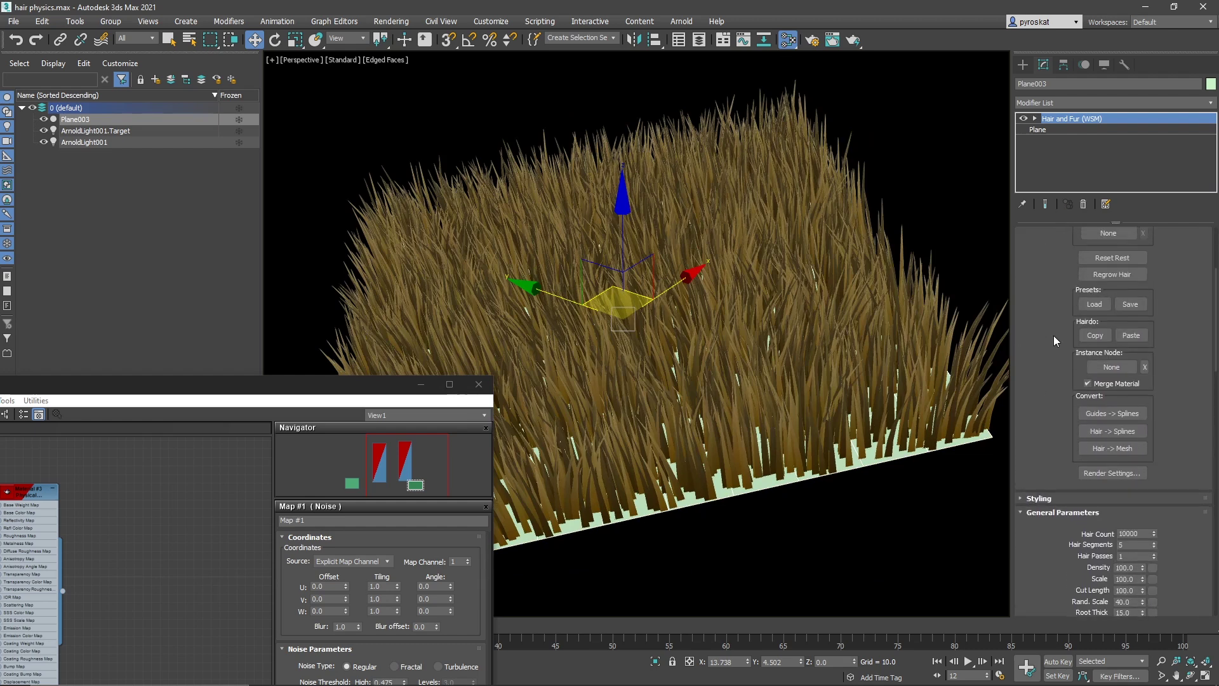
{"action": "scroll", "coordinate": [1049, 399], "scroll_direction": "down", "scroll_amount": 3}
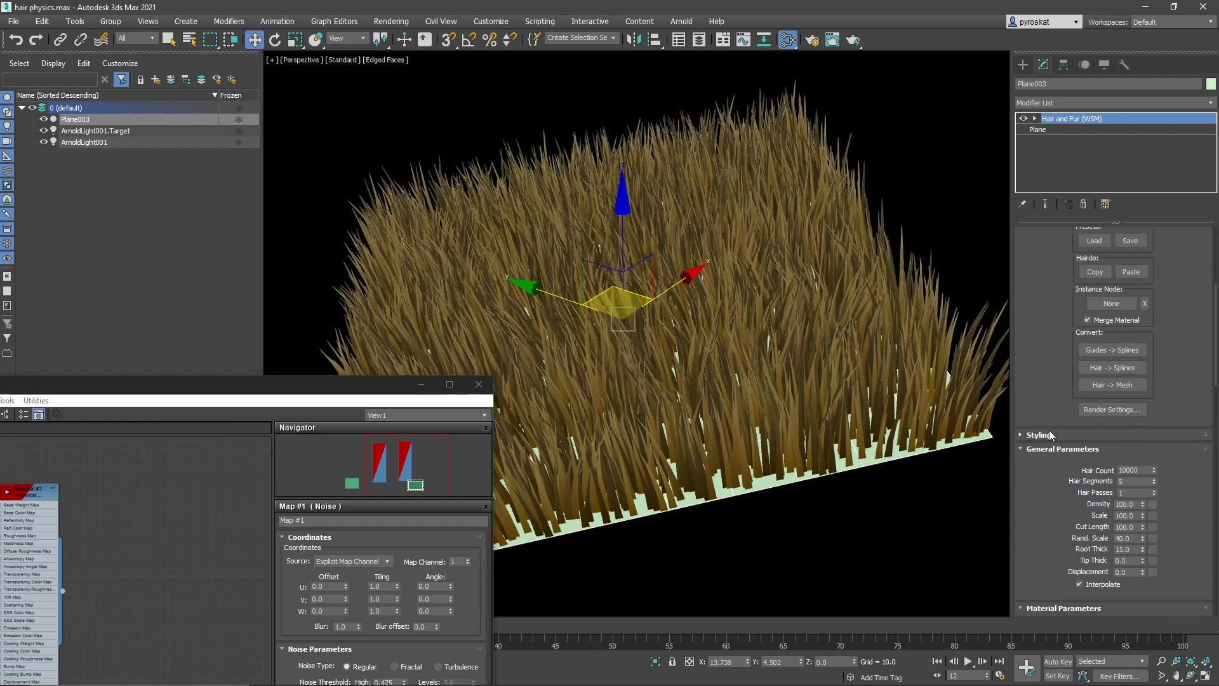
{"action": "left_click", "coordinate": [1051, 435]}
{"action": "scroll", "coordinate": [1084, 381], "scroll_direction": "up", "scroll_amount": 6}
{"action": "key", "text": "q"}
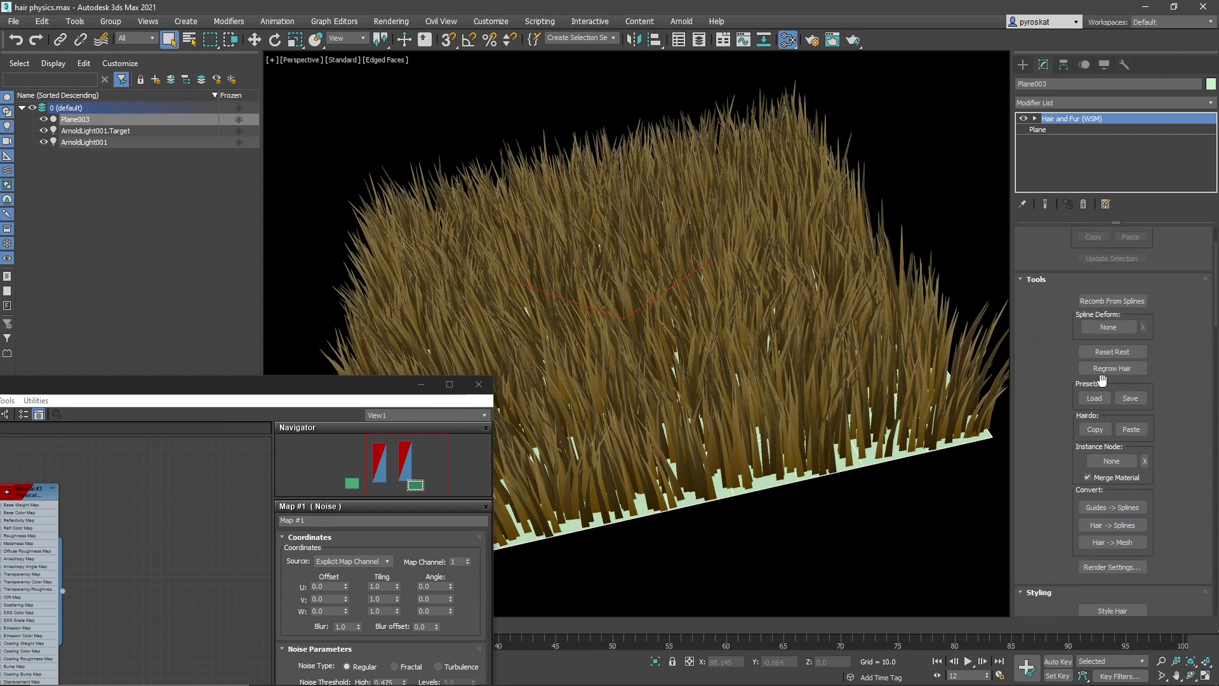
{"action": "left_click", "coordinate": [1094, 398]}
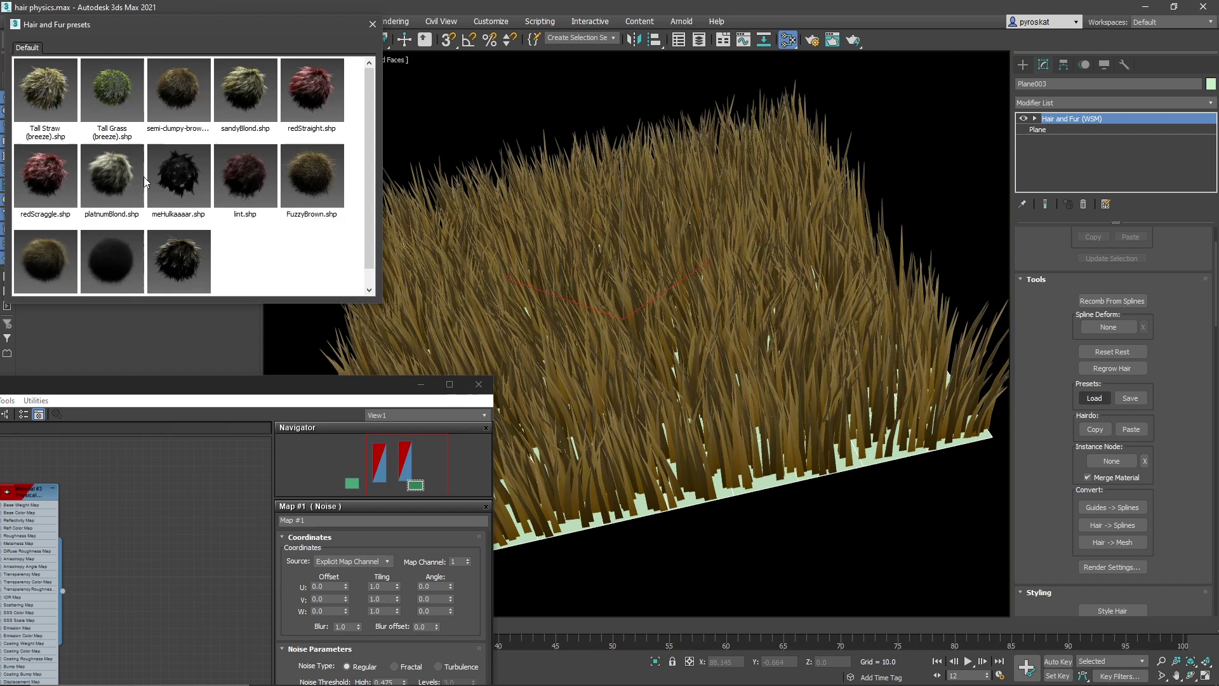
{"action": "left_click", "coordinate": [125, 184]}
{"action": "left_click", "coordinate": [372, 23]}
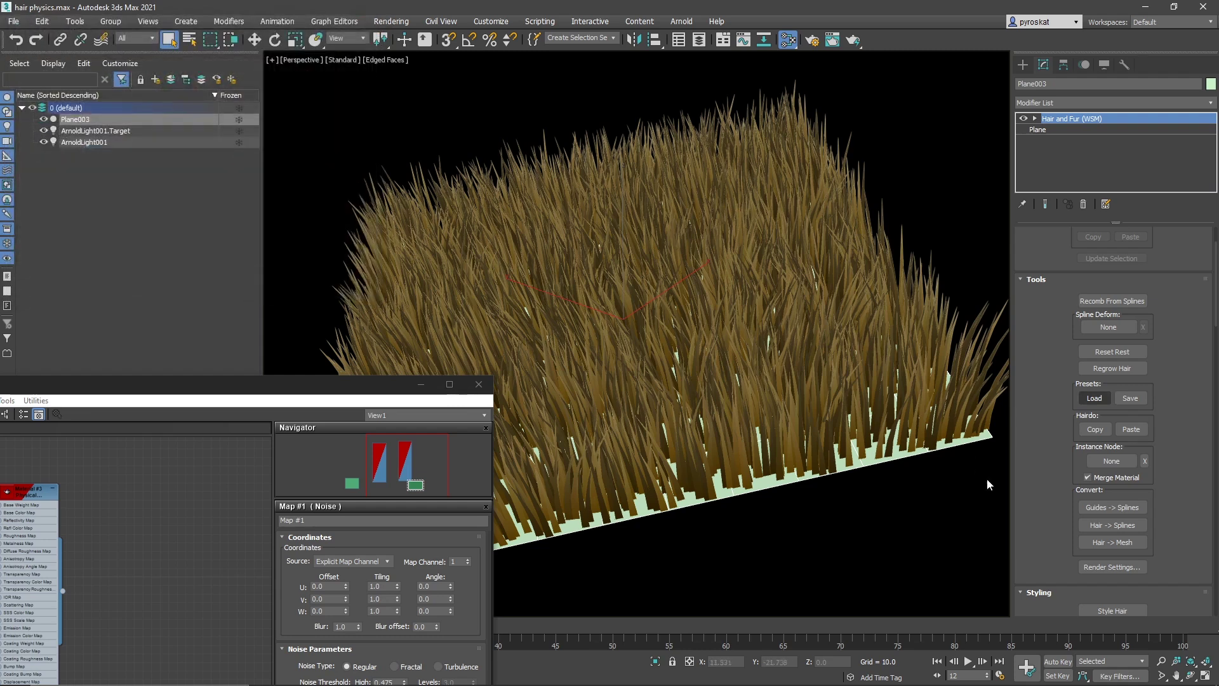
Comb the plane's hair guides with brush strokes in styling mode and finish styling
{"action": "scroll", "coordinate": [1068, 339], "scroll_direction": "down", "scroll_amount": 5}
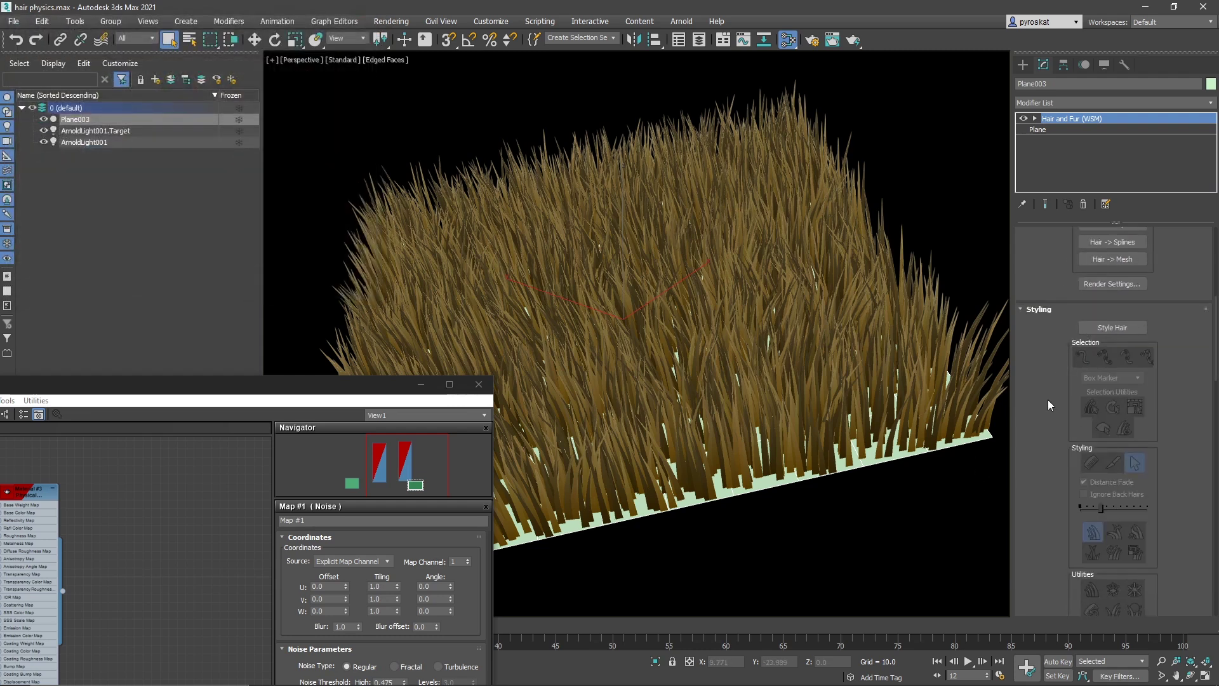
{"action": "scroll", "coordinate": [1052, 405], "scroll_direction": "down", "scroll_amount": 2}
{"action": "left_click", "coordinate": [1094, 278]}
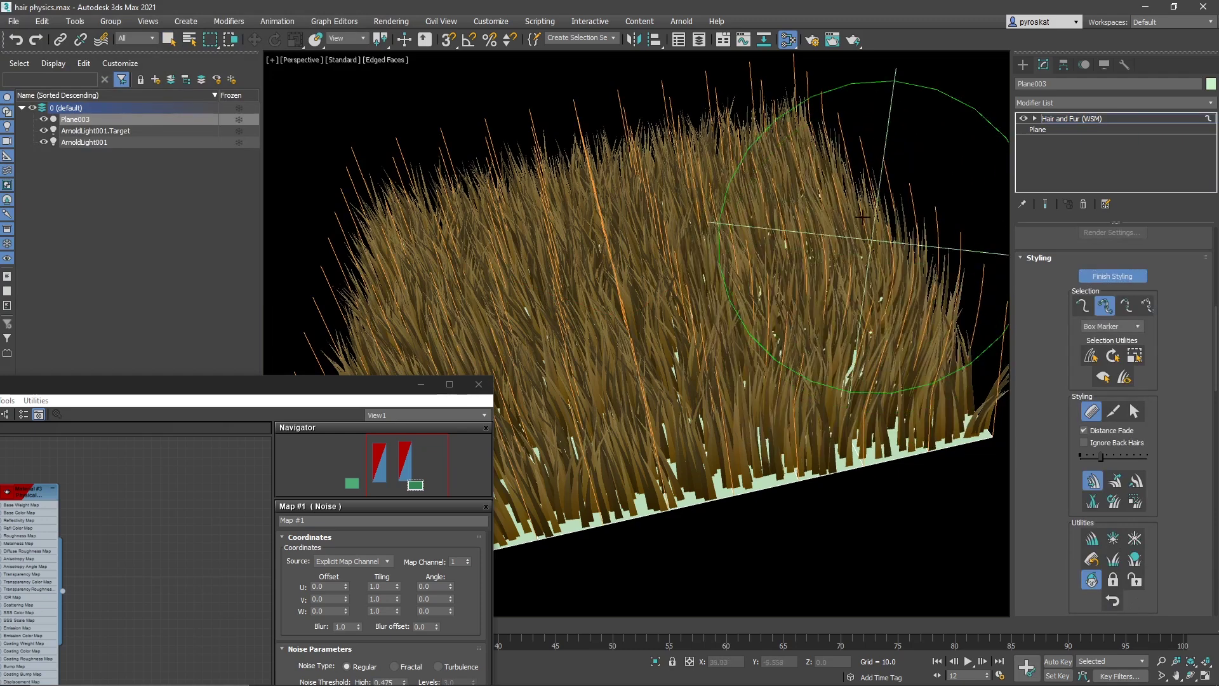
{"action": "left_click_drag", "start_coordinate": [741, 123], "coordinate": [724, 127]}
{"action": "left_click_drag", "start_coordinate": [536, 216], "coordinate": [419, 204]}
{"action": "middle_click_drag", "start_coordinate": [524, 366], "coordinate": [602, 306]}
{"action": "mouse_move", "coordinate": [534, 412]}
{"action": "left_mouse_down"}
{"action": "mouse_move", "coordinate": [526, 395]}
{"action": "mouse_move", "coordinate": [480, 384]}
{"action": "mouse_move", "coordinate": [506, 392]}
{"action": "mouse_move", "coordinate": [559, 286]}
{"action": "mouse_move", "coordinate": [571, 184]}
{"action": "mouse_move", "coordinate": [533, 117]}
{"action": "mouse_move", "coordinate": [484, 135]}
{"action": "left_mouse_up"}
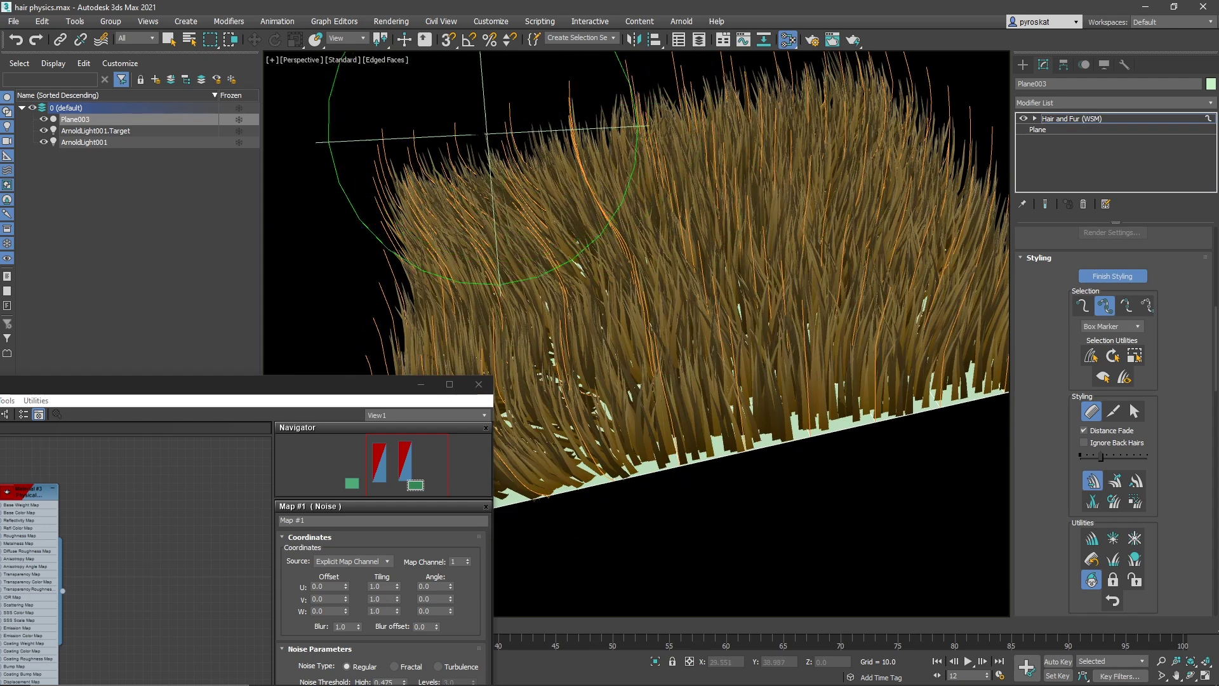
{"action": "left_click", "coordinate": [1113, 276]}
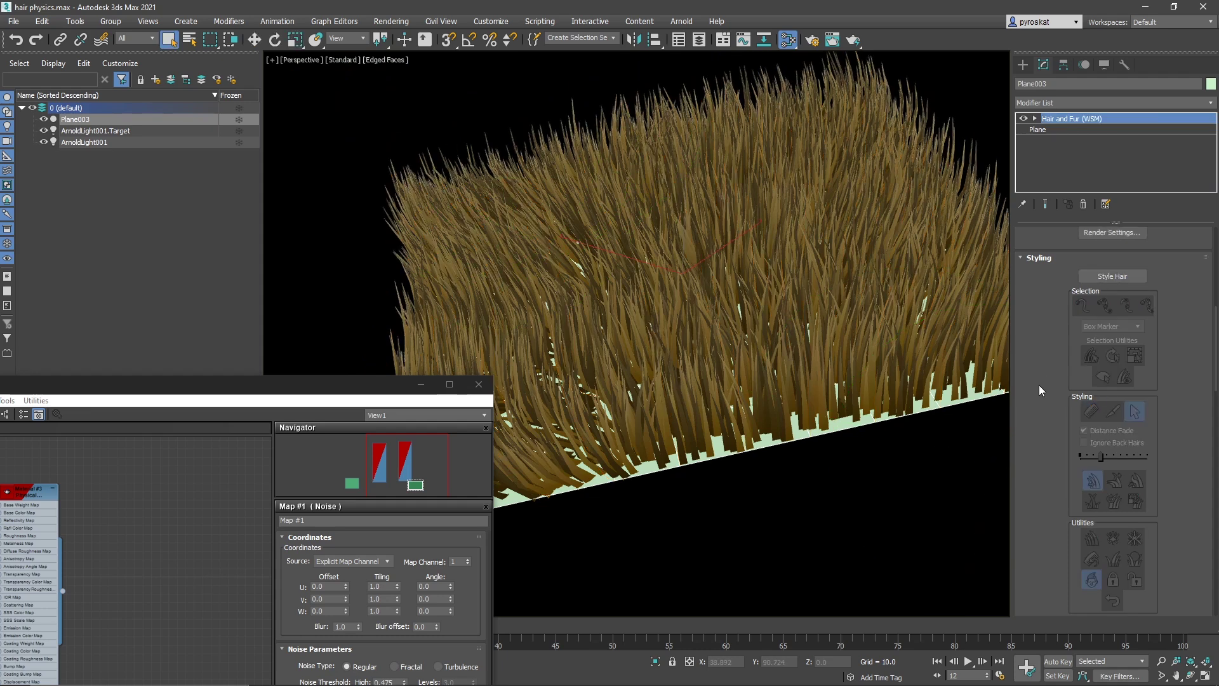
Inspect the combed guides by displaying them with the hairs hidden, and restore the hair-only display
{"action": "left_click_drag", "start_coordinate": [1042, 447], "coordinate": [1056, 64]}
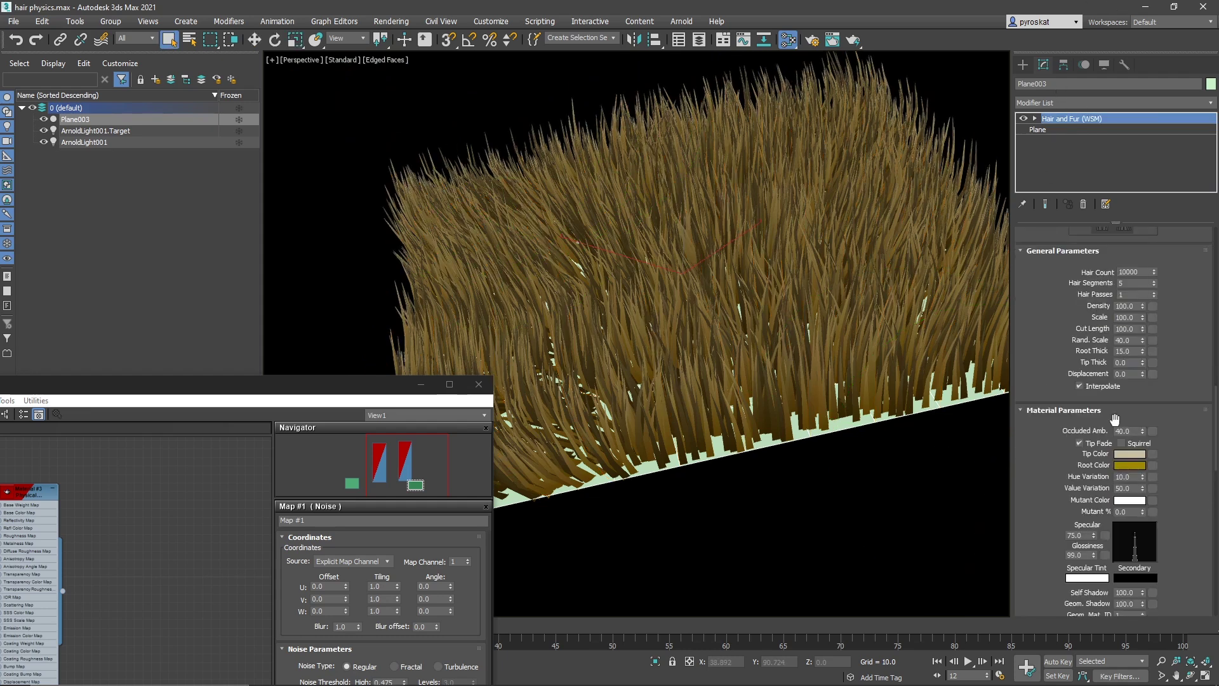
{"action": "scroll", "coordinate": [1054, 559], "scroll_direction": "down", "scroll_amount": 5}
{"action": "scroll", "coordinate": [1057, 524], "scroll_direction": "down", "scroll_amount": 5}
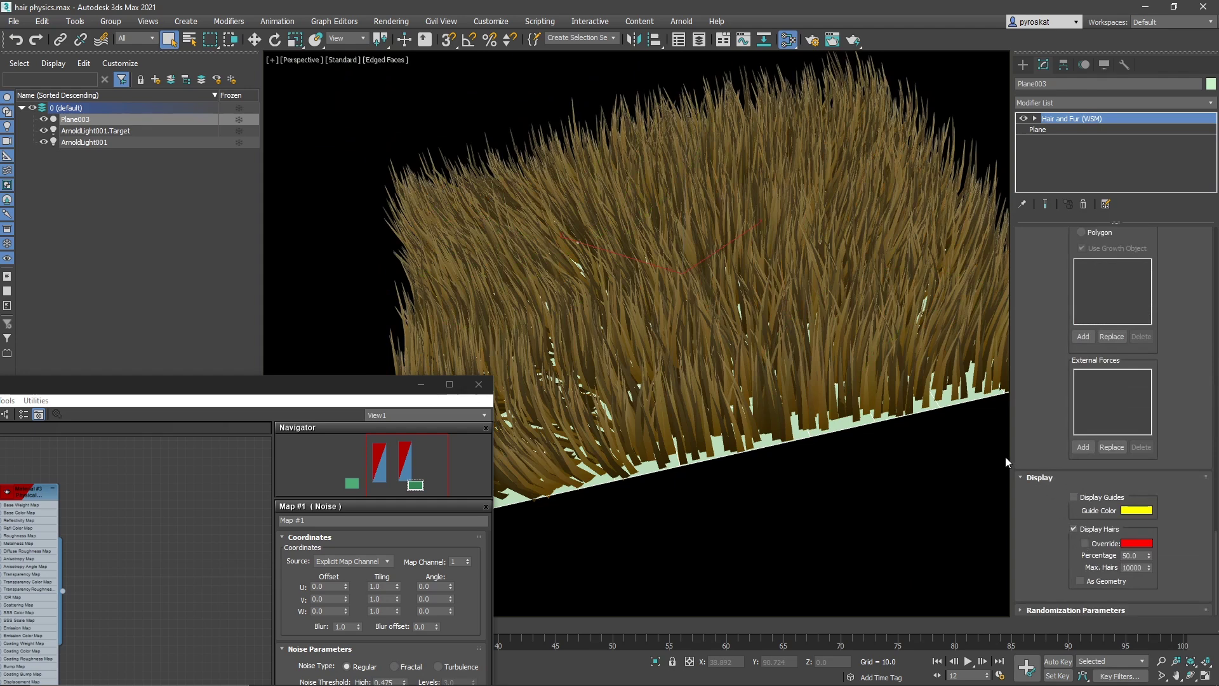
{"action": "left_click", "coordinate": [1073, 529]}
{"action": "left_click", "coordinate": [1074, 498]}
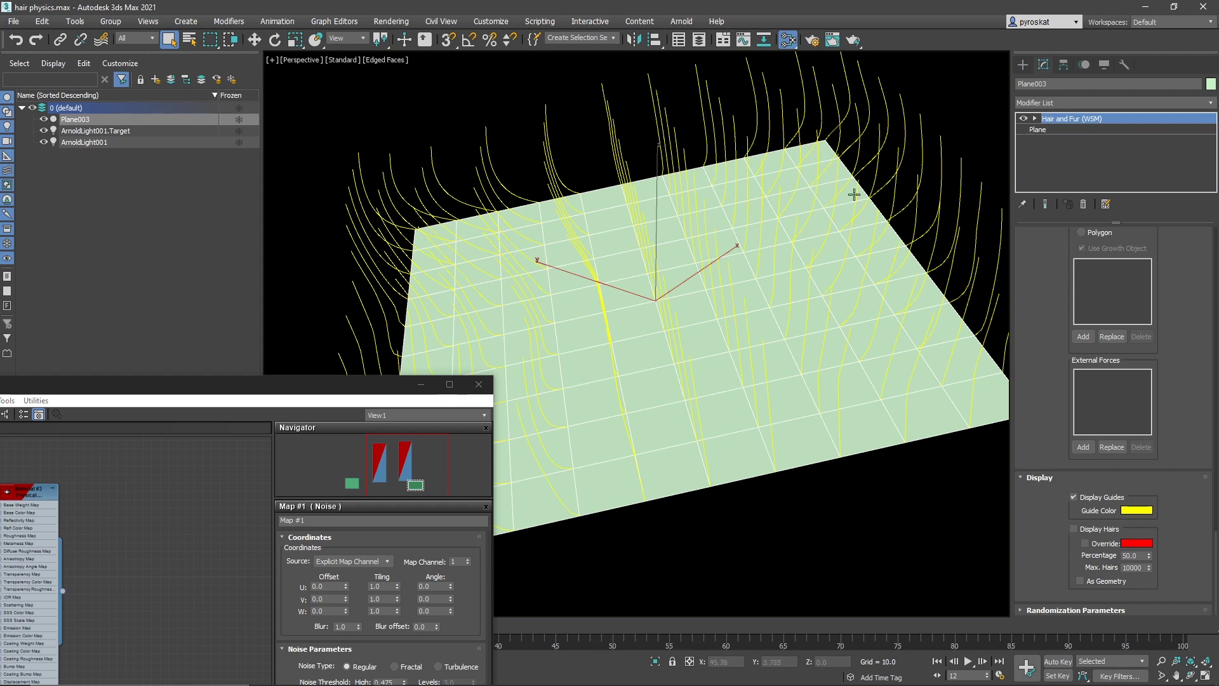
{"action": "middle_click_drag", "start_coordinate": [854, 261], "coordinate": [851, 293]}
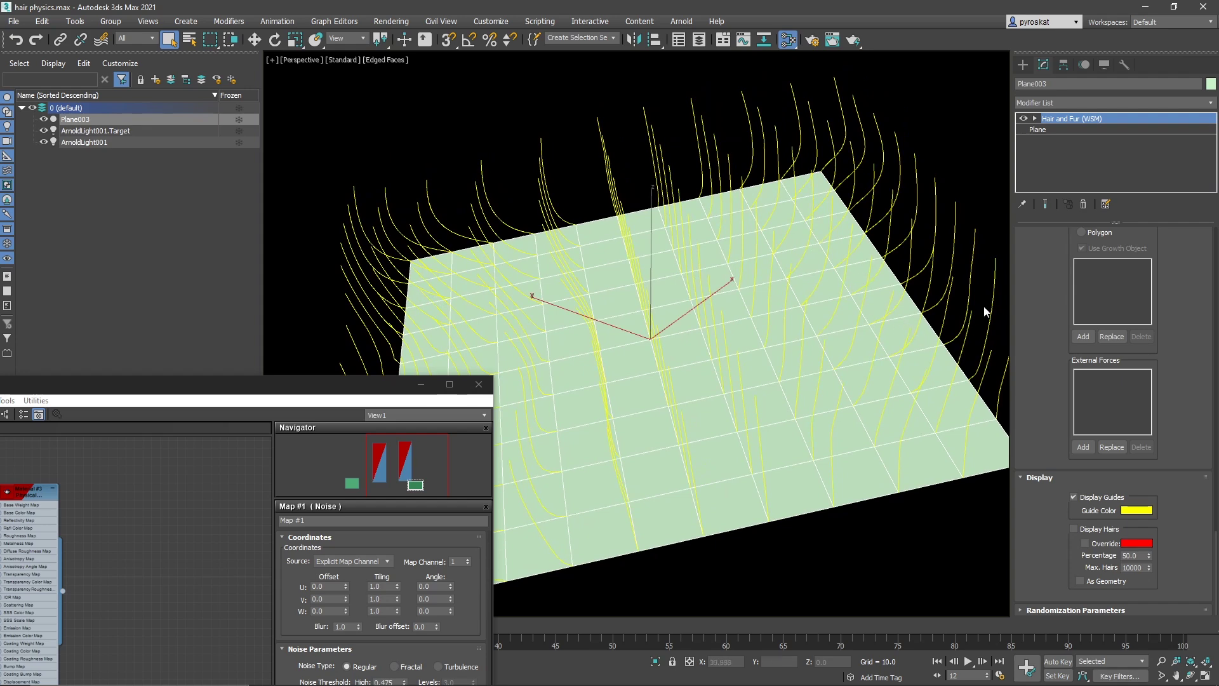
{"action": "middle_click_drag", "start_coordinate": [884, 266], "coordinate": [833, 289]}
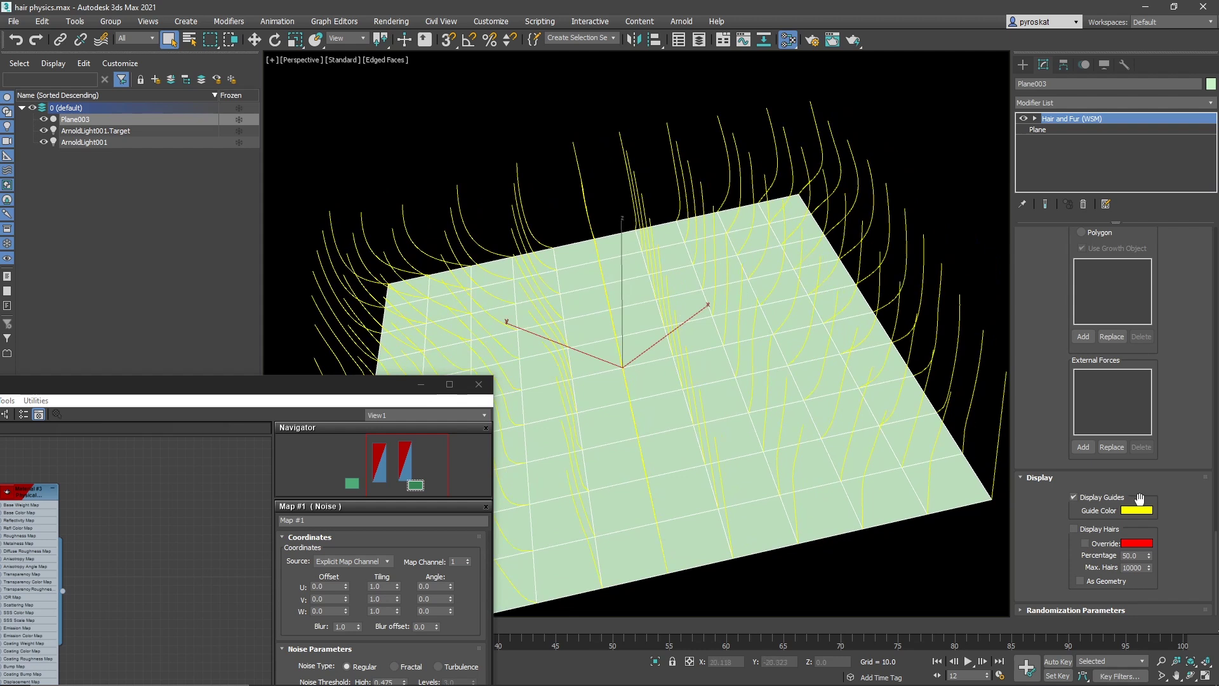
{"action": "left_click", "coordinate": [1082, 529]}
{"action": "left_click", "coordinate": [1082, 501]}
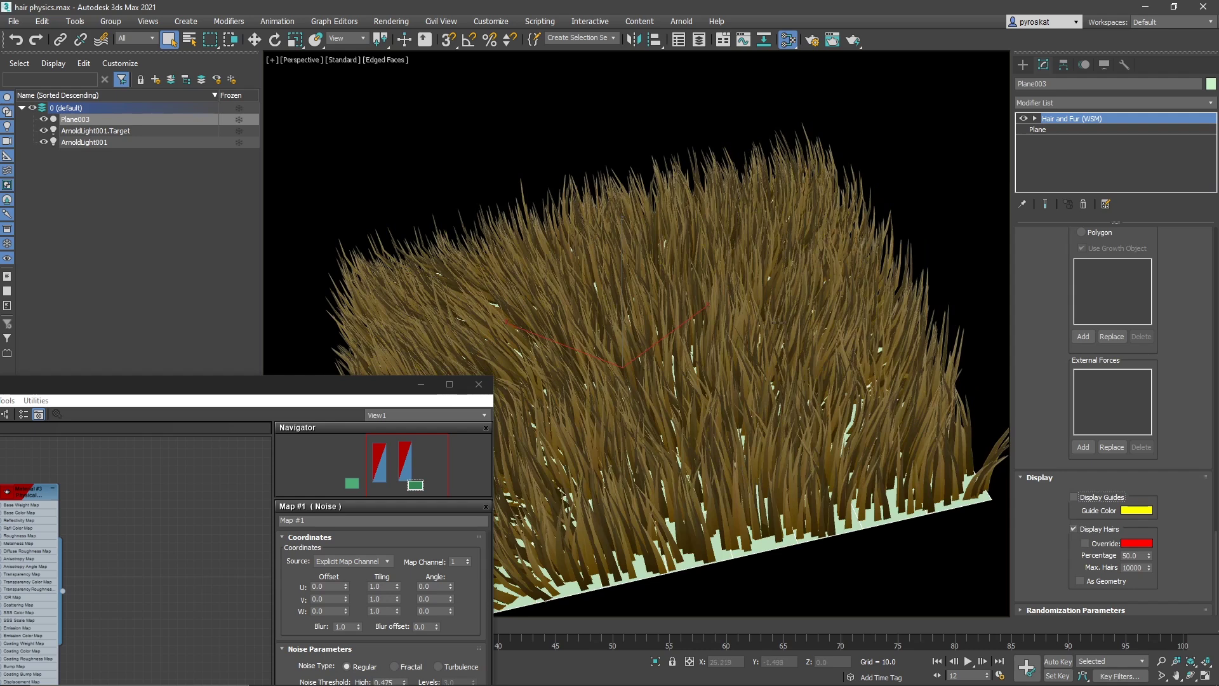
{"action": "middle_click_drag", "start_coordinate": [839, 247], "coordinate": [839, 226]}
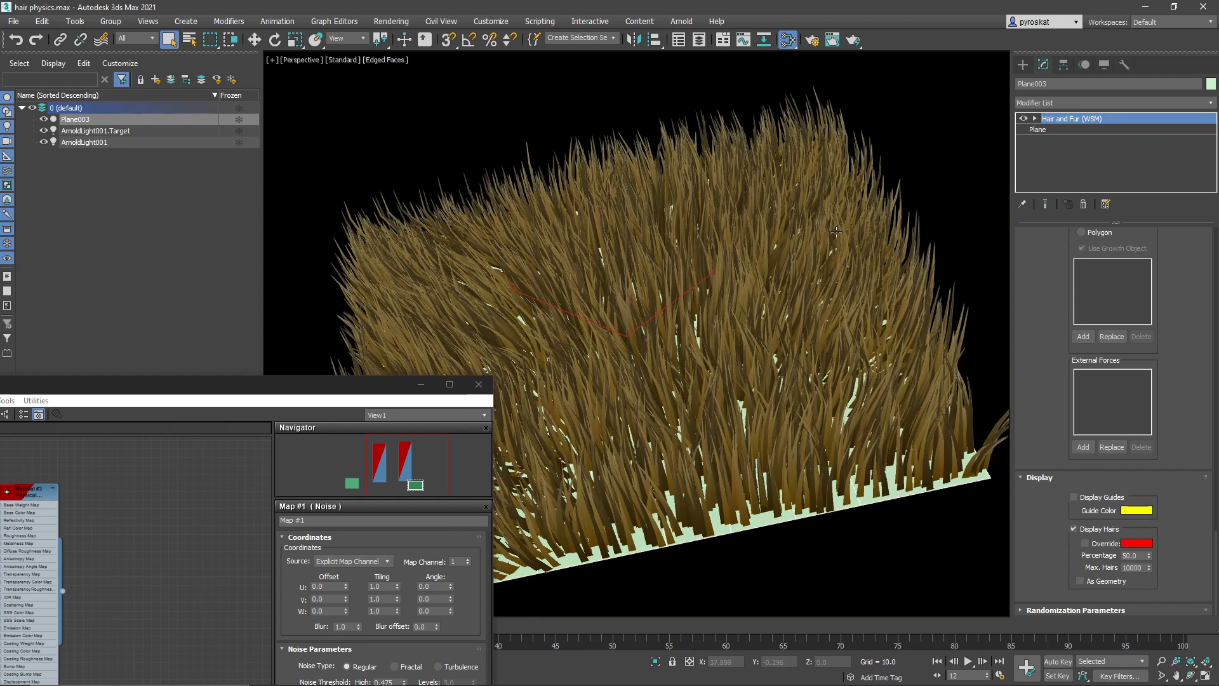
Test-render the perspective view of the combed hair, cancel the render and close the frame window
{"action": "key", "text": "shift+q"}
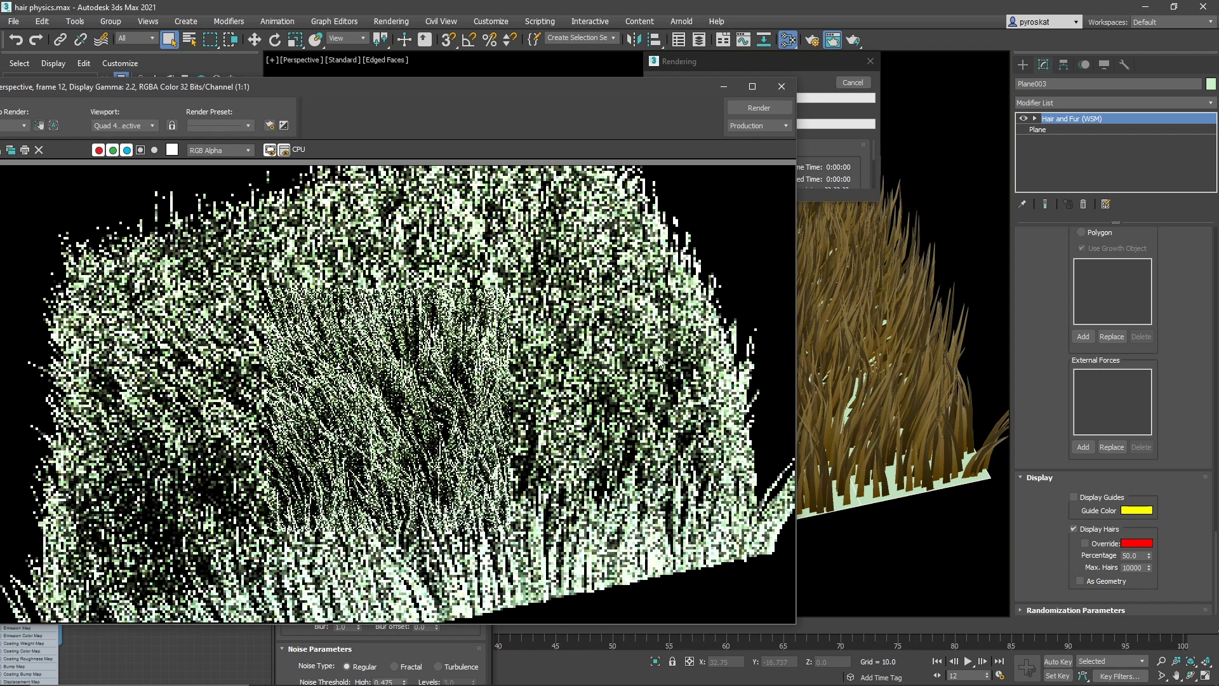
{"action": "left_click", "coordinate": [854, 83]}
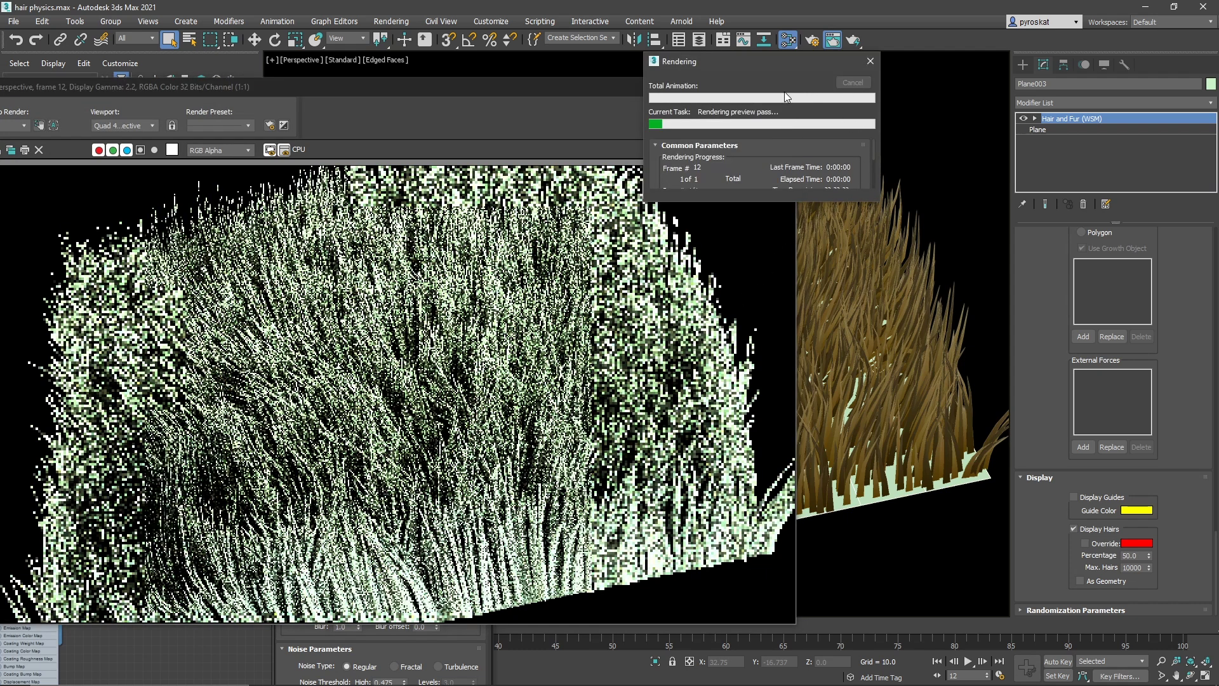
{"action": "left_click", "coordinate": [782, 87]}
{"action": "middle_click_drag", "start_coordinate": [695, 114], "coordinate": [699, 133]}
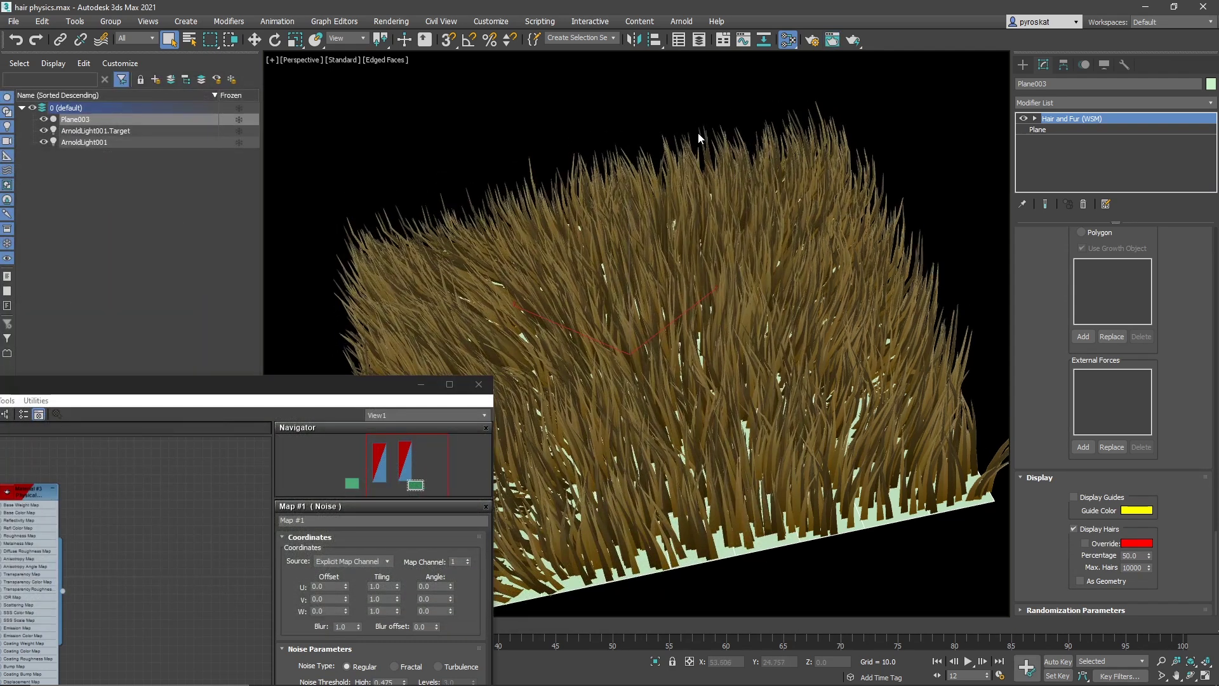
Set the Hair and Fur render effect's Hairs option to mr prim and close the effects settings
{"action": "key", "text": "8"}
{"action": "left_click", "coordinate": [94, 150]}
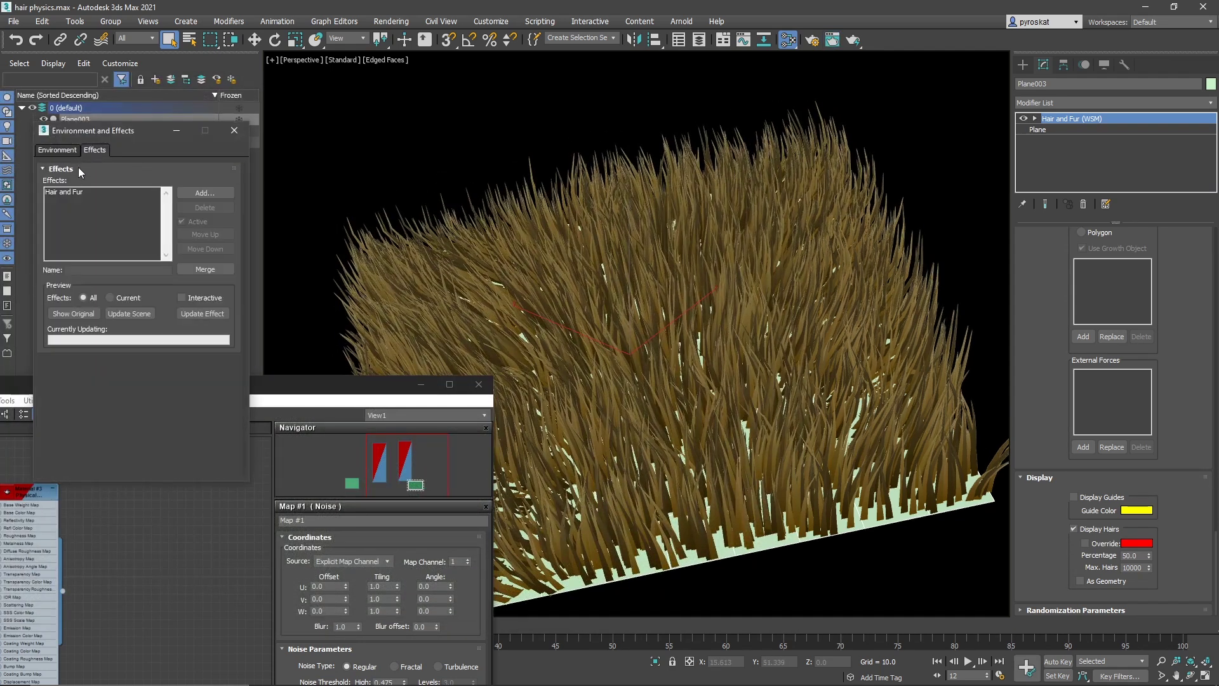
{"action": "left_click", "coordinate": [73, 193]}
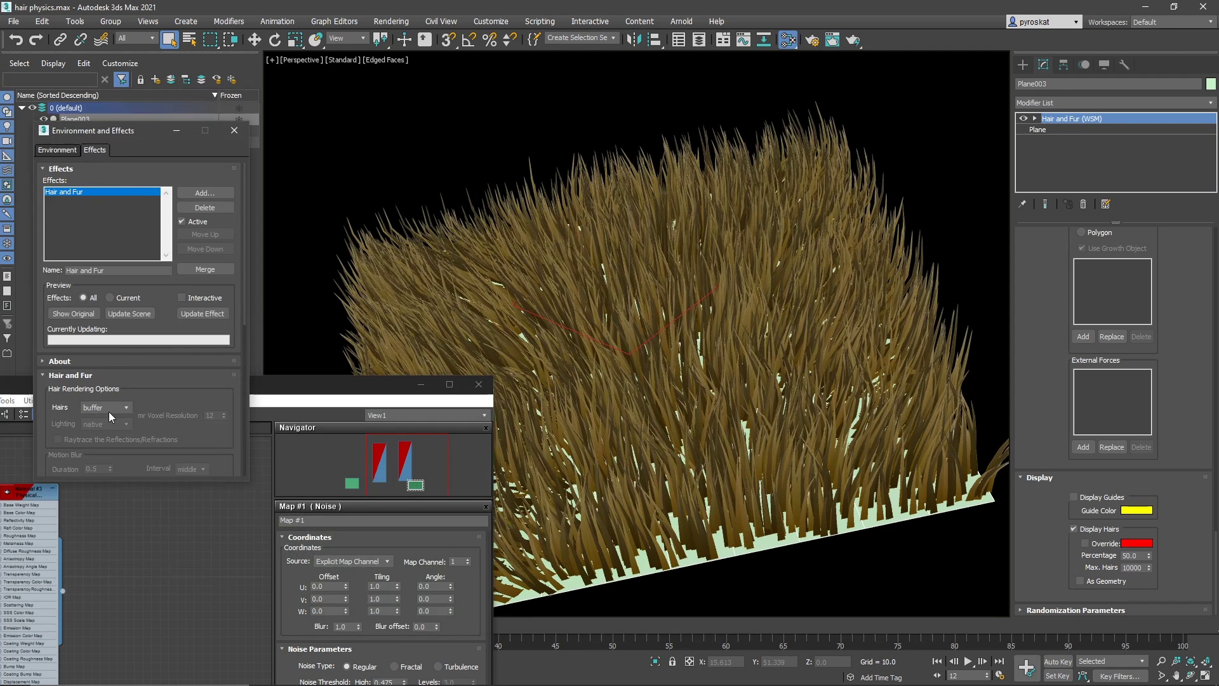
{"action": "left_click", "coordinate": [116, 409]}
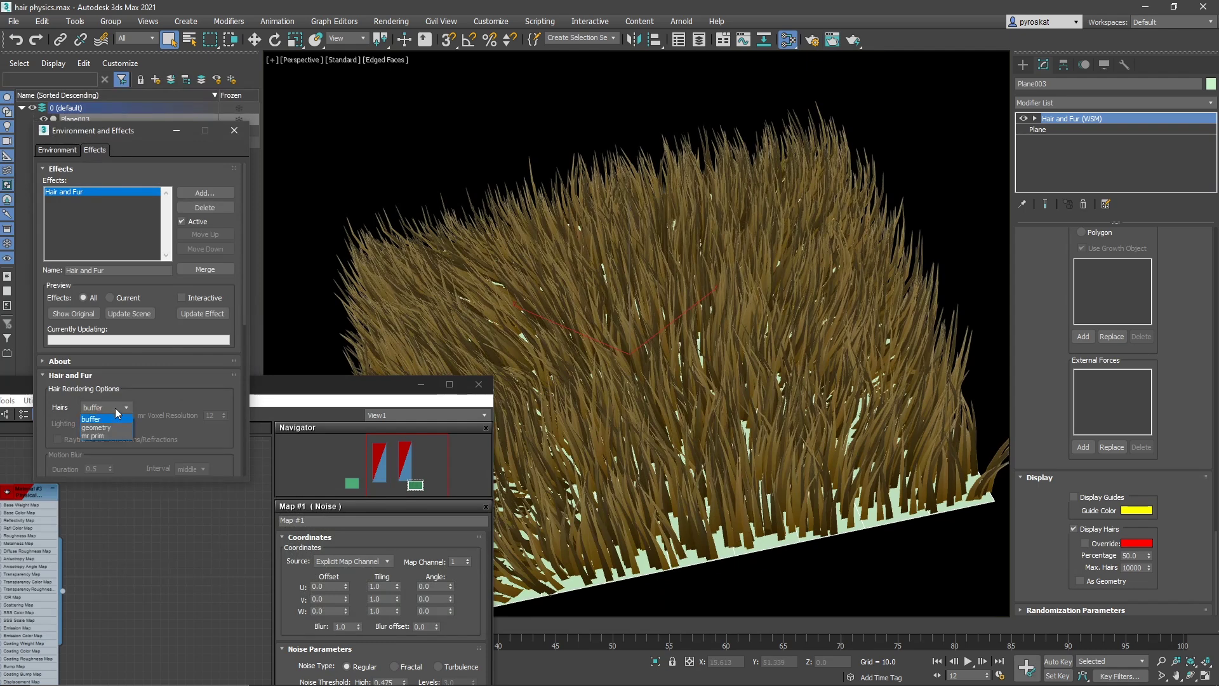
{"action": "left_click", "coordinate": [104, 436]}
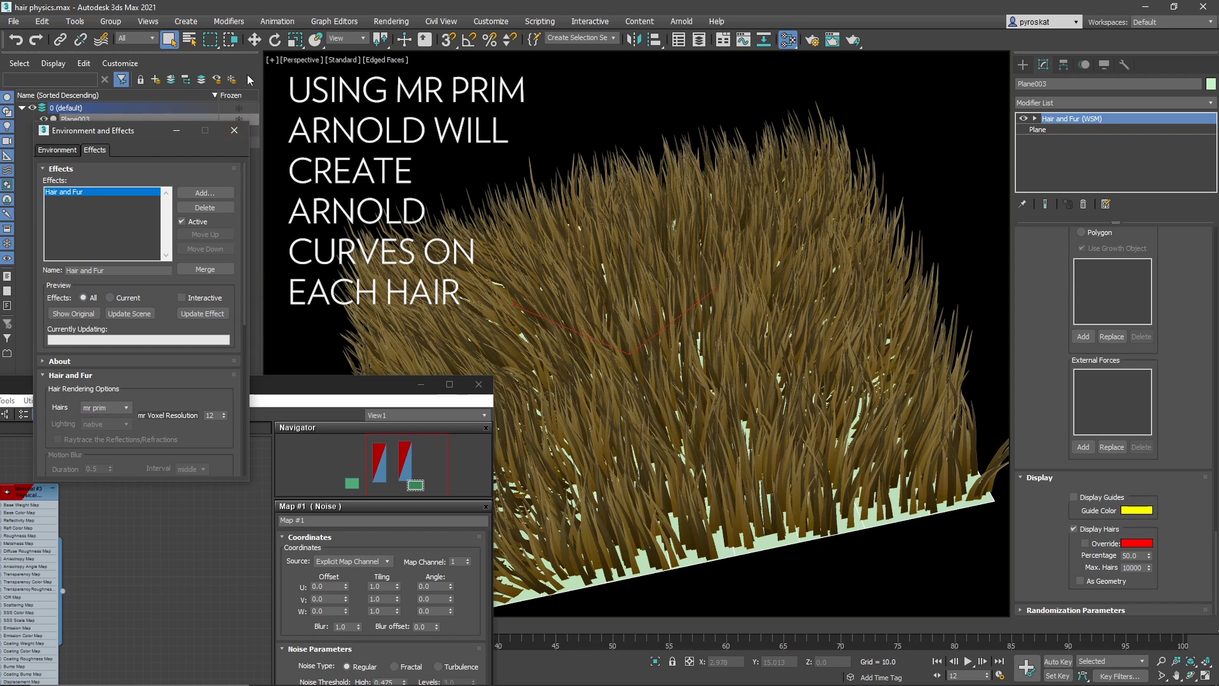
{"action": "left_click", "coordinate": [234, 131]}
Collapse the unneeded Hair and Fur parameter sections and set the Hair Count to 100000
{"action": "left_click", "coordinate": [1046, 477]}
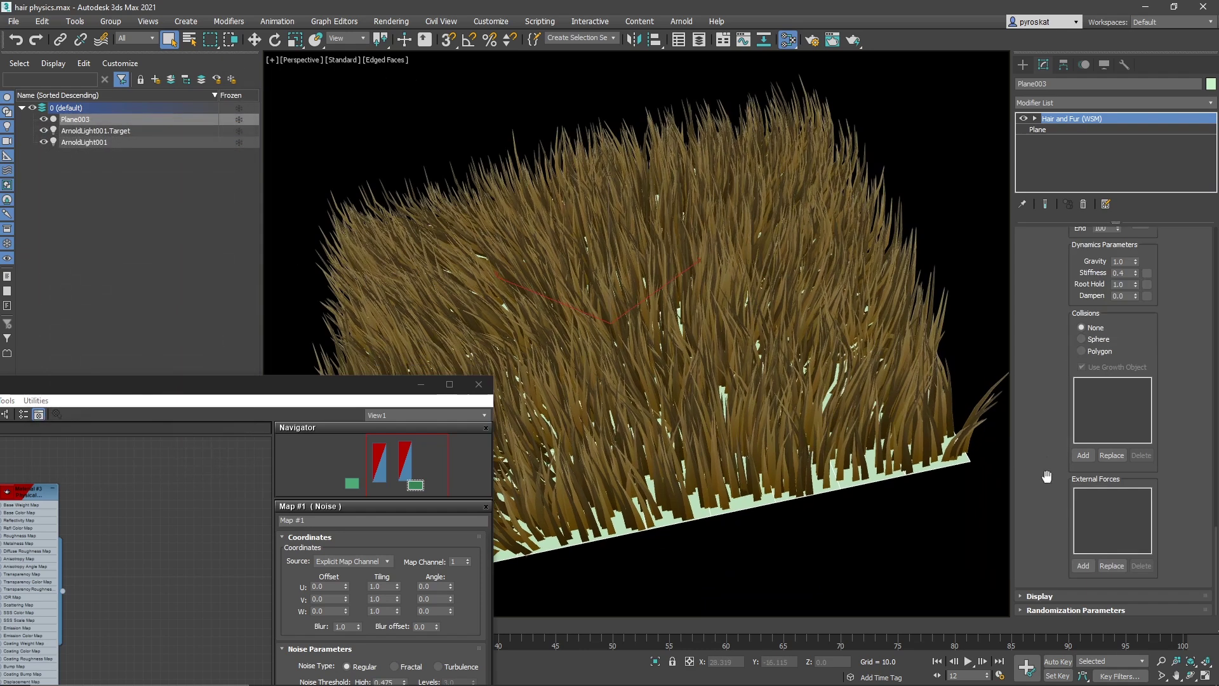
{"action": "left_click_drag", "start_coordinate": [1035, 359], "coordinate": [1033, 604]}
{"action": "left_click", "coordinate": [1047, 363]}
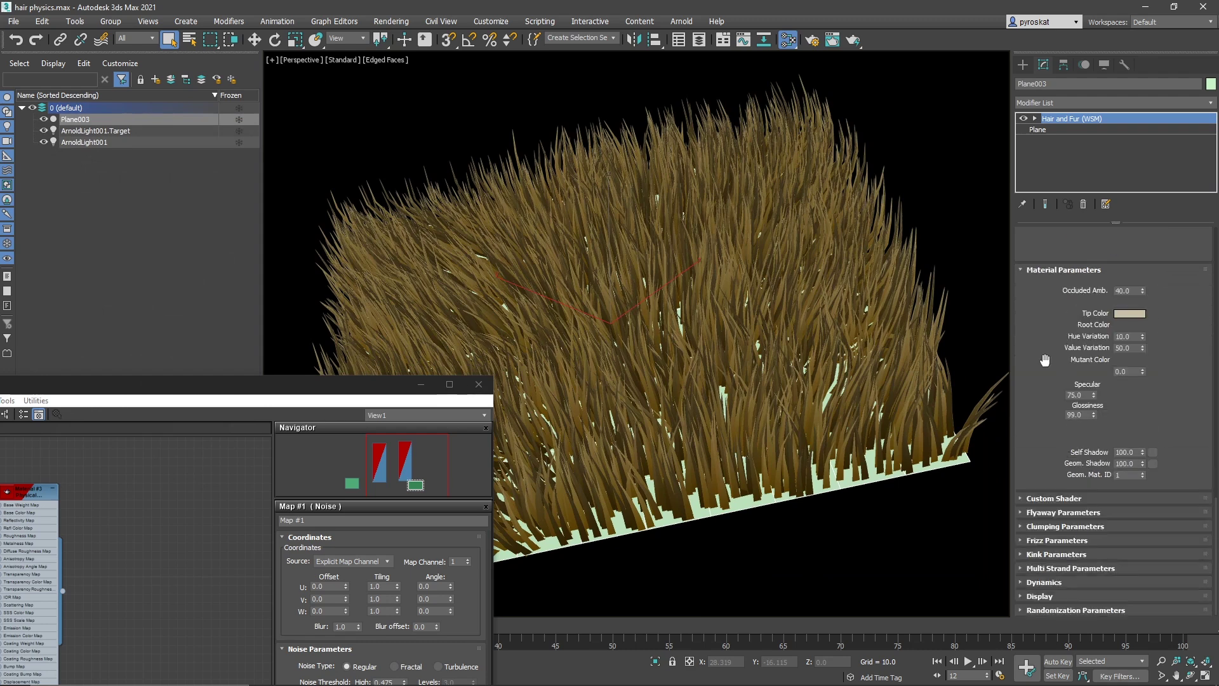
{"action": "left_click", "coordinate": [1054, 270]}
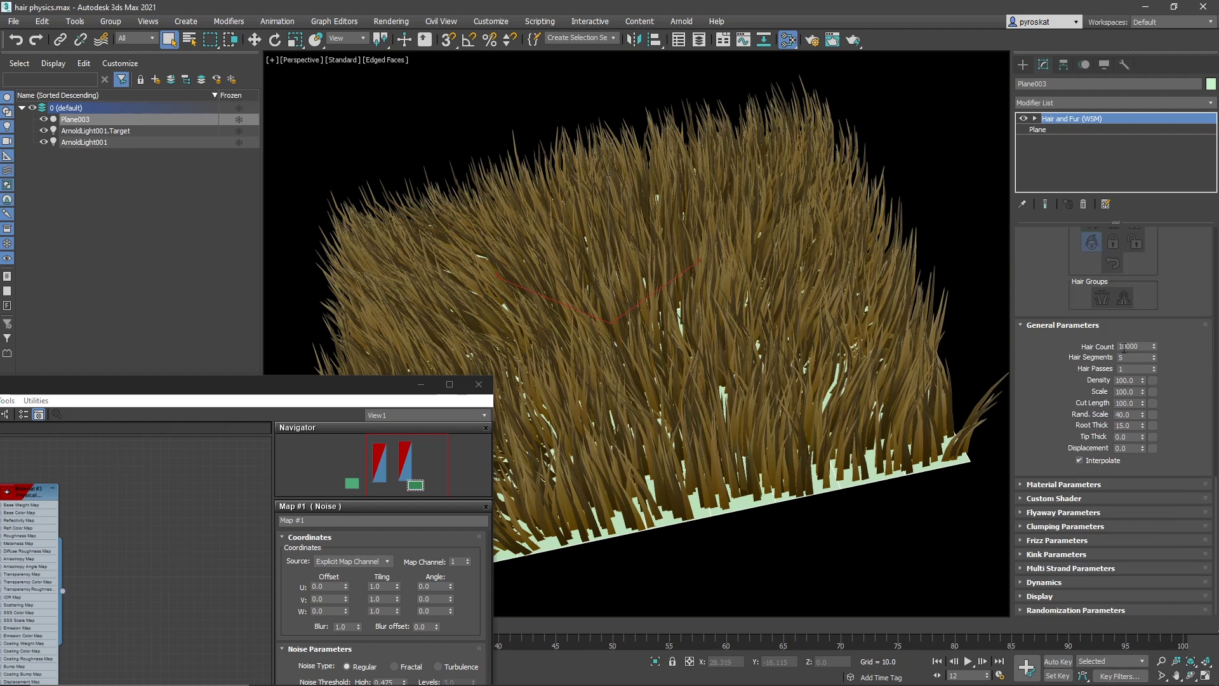
{"action": "left_click", "coordinate": [1124, 346]}
{"action": "type", "text": "0"}
{"action": "key", "text": "Return"}
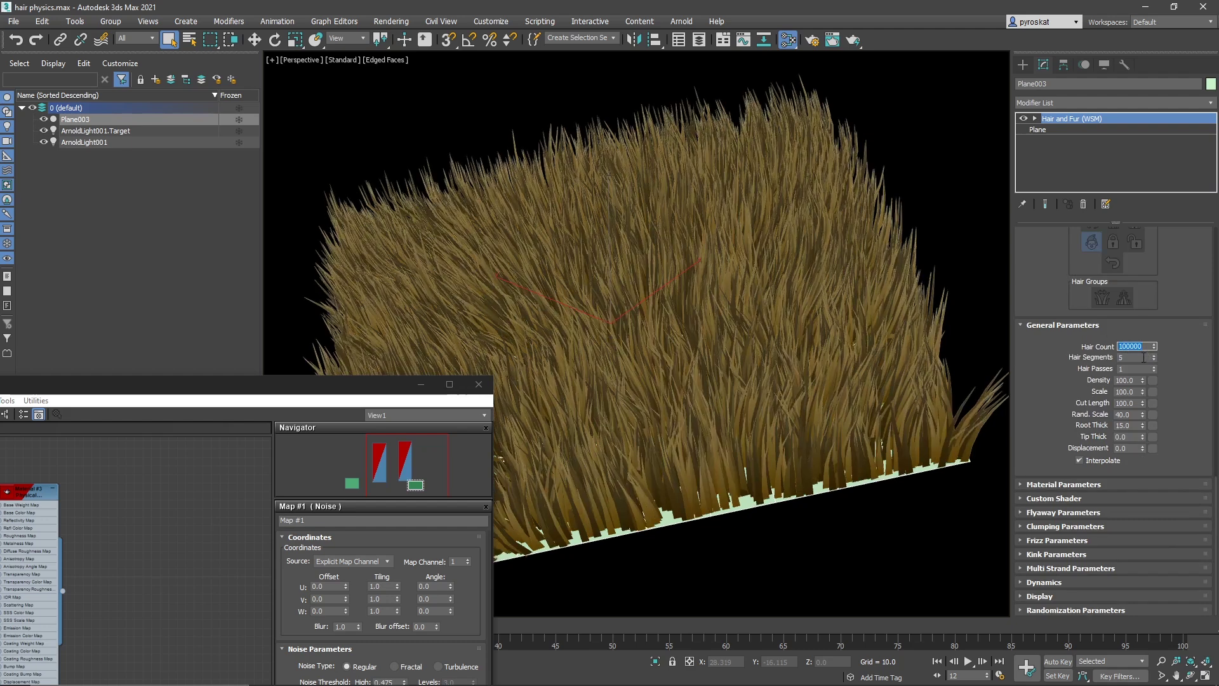
Try a Root Thick value of 5.0 for the hair and set it to 4.0
{"action": "key", "text": "Tab"}
{"action": "left_click", "coordinate": [1061, 399]}
{"action": "left_click_drag", "start_coordinate": [1142, 382], "coordinate": [1157, 285]}
{"action": "left_click", "coordinate": [1136, 424]}
{"action": "type", "text": "5"}
{"action": "key", "text": "Return"}
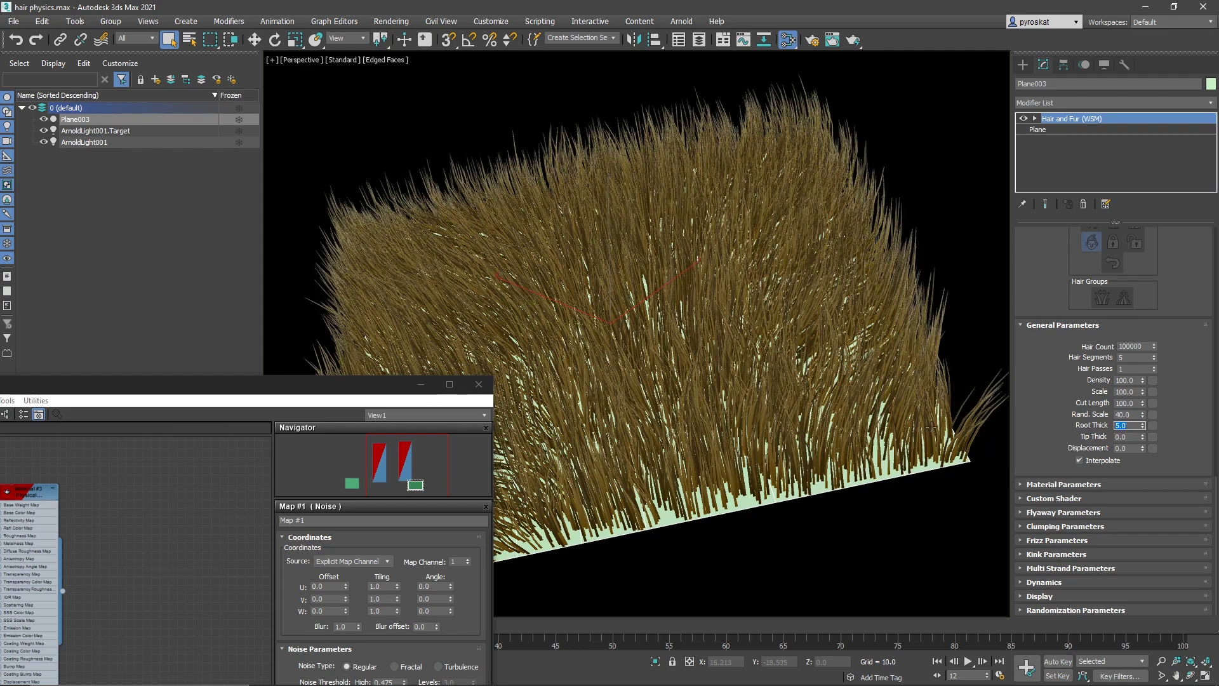
{"action": "type", "text": "4"}
{"action": "key", "text": "Return"}
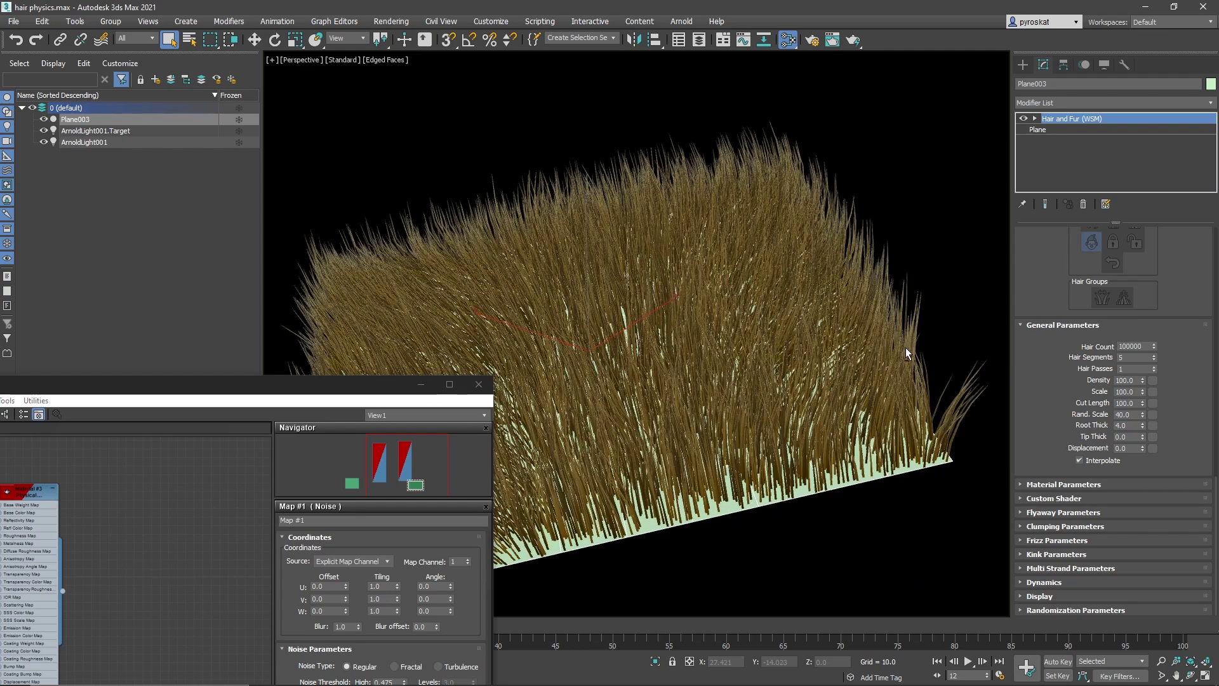
Test-render the denser, thinner hair, cancel the render and close the frame window
{"action": "key", "text": "shift+q"}
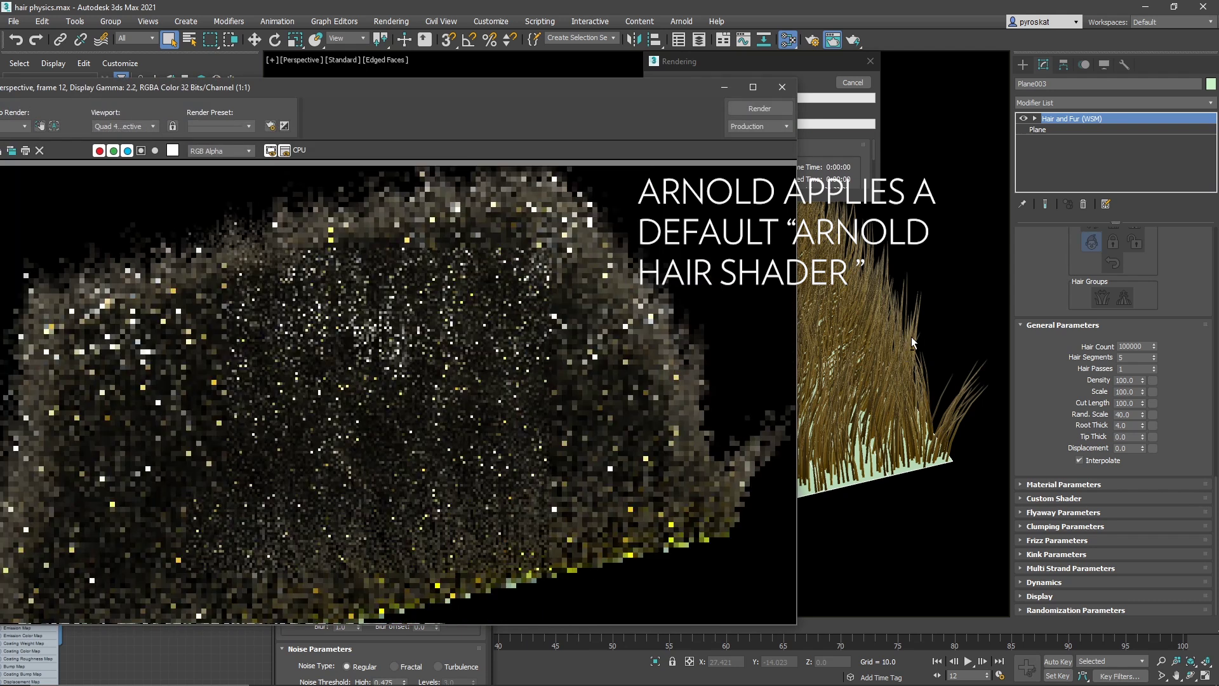
{"action": "left_click", "coordinate": [861, 82]}
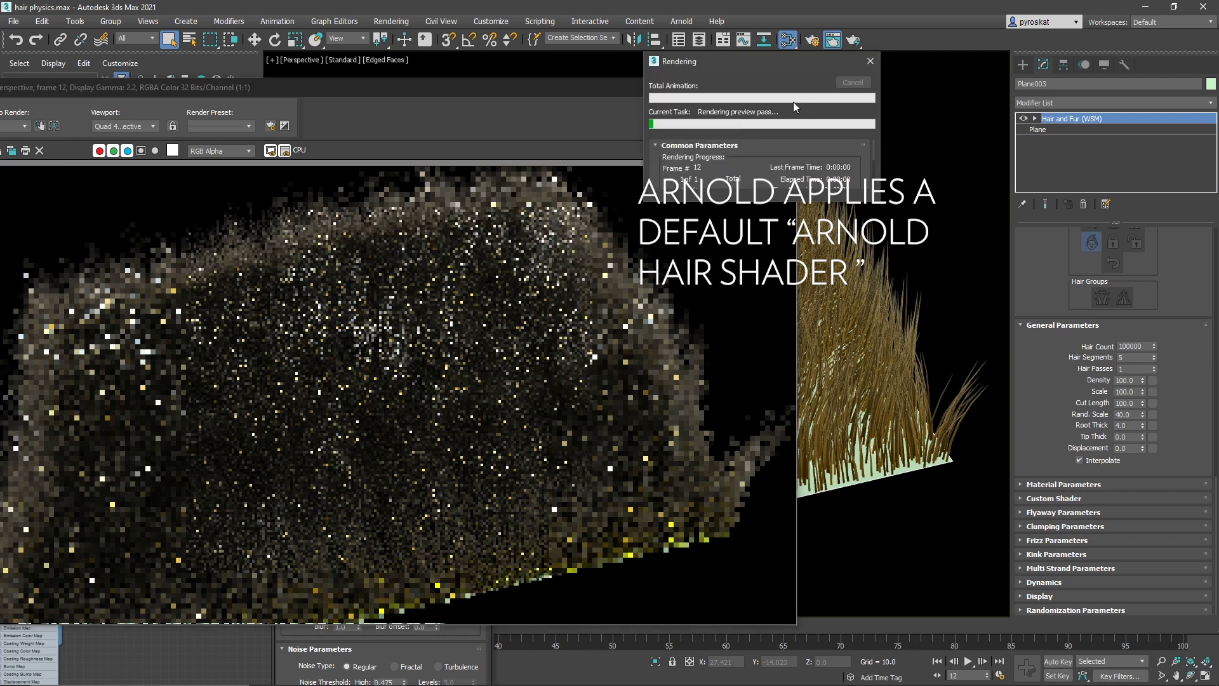
{"action": "left_click", "coordinate": [783, 87]}
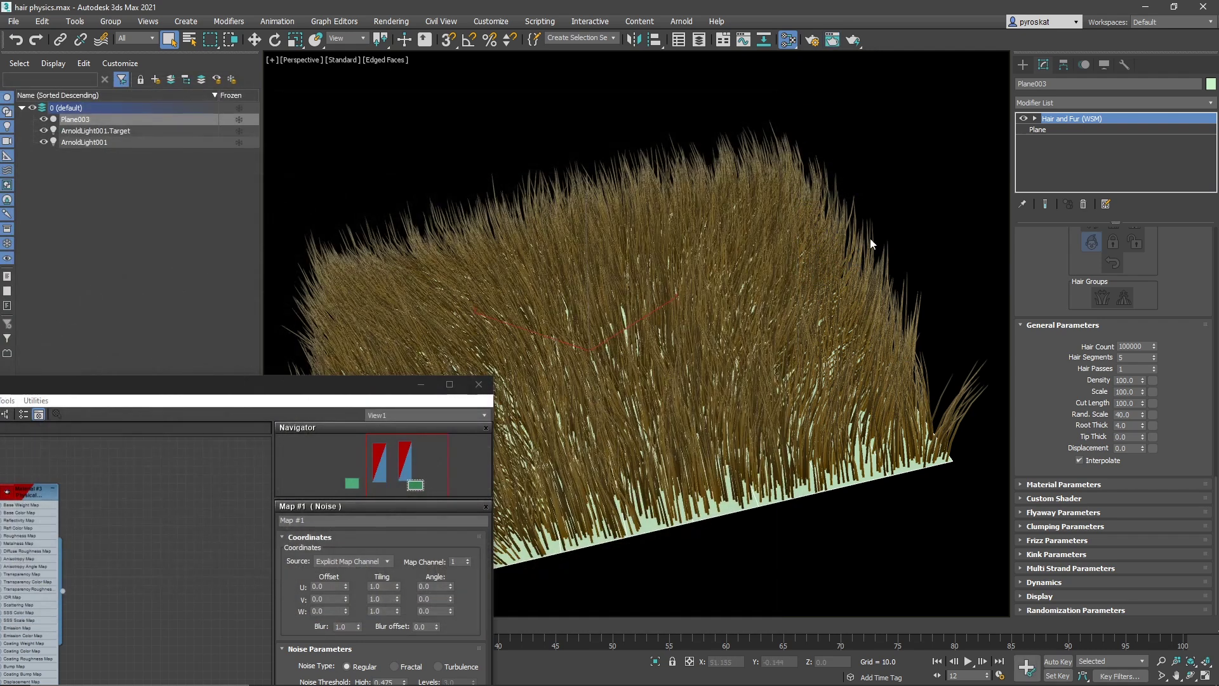
Show the hair's Material Parameters and Custom Shader settings and enable Apply Shader
{"action": "left_click", "coordinate": [1045, 486]}
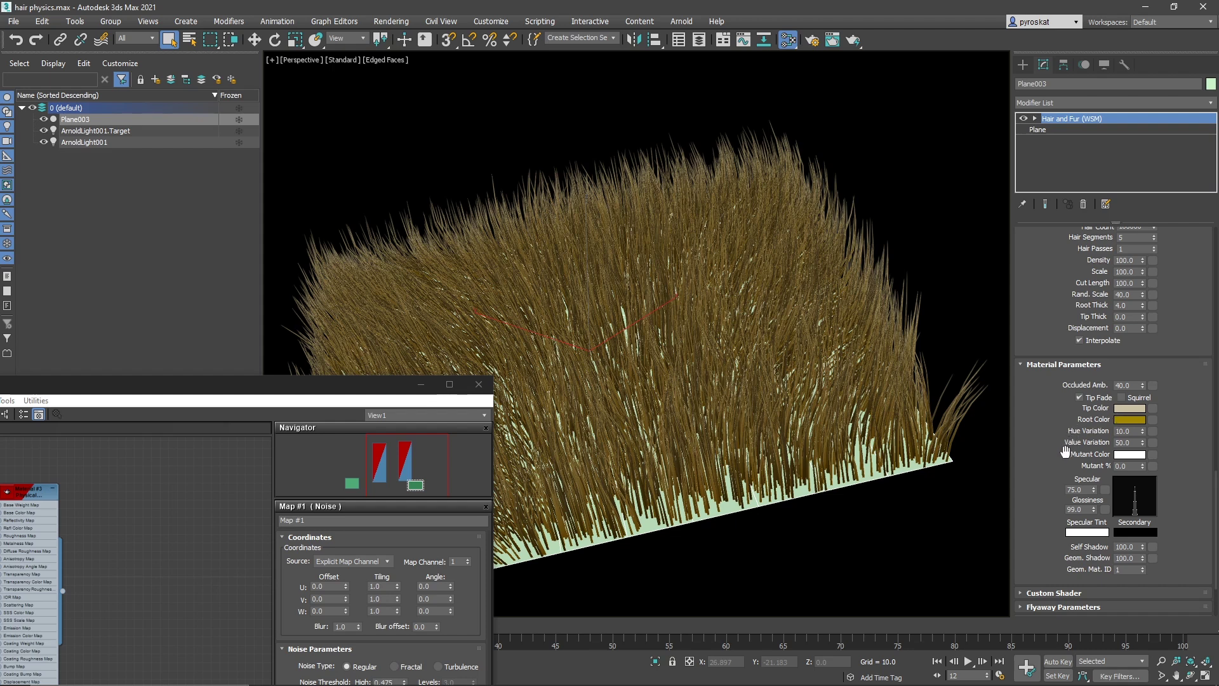
{"action": "scroll", "coordinate": [1049, 390], "scroll_direction": "down", "scroll_amount": 3}
{"action": "scroll", "coordinate": [1050, 389], "scroll_direction": "down", "scroll_amount": 1}
{"action": "left_click", "coordinate": [1054, 499]}
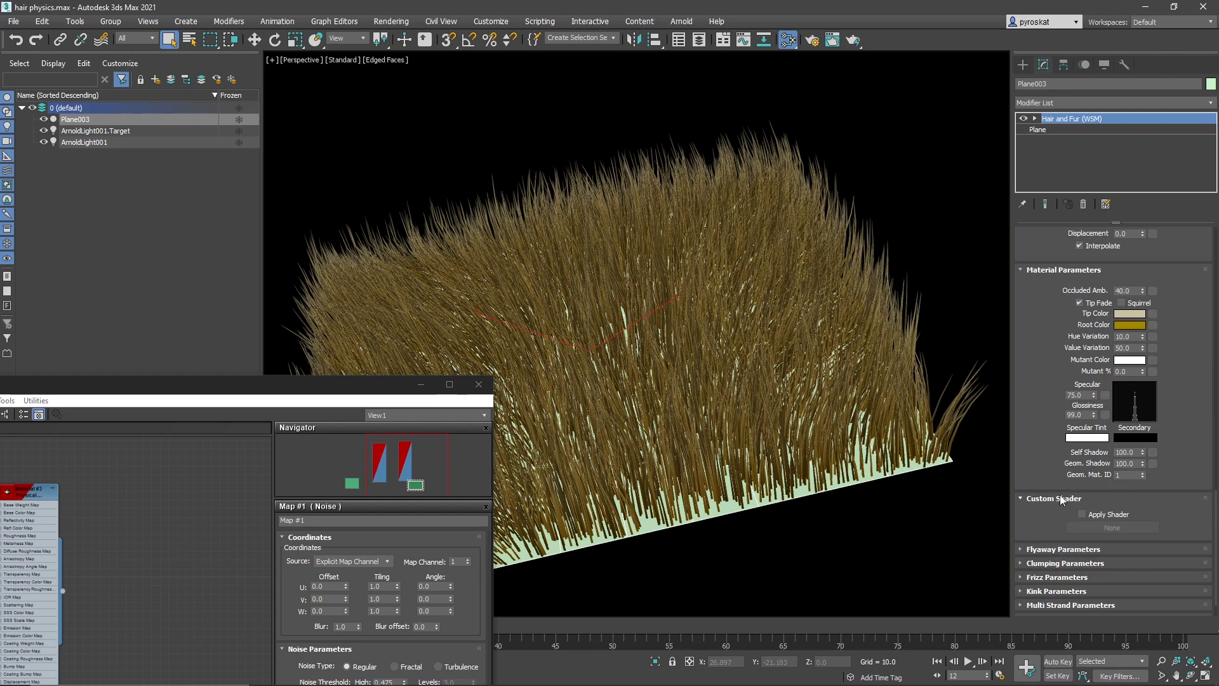
{"action": "left_click", "coordinate": [1082, 515]}
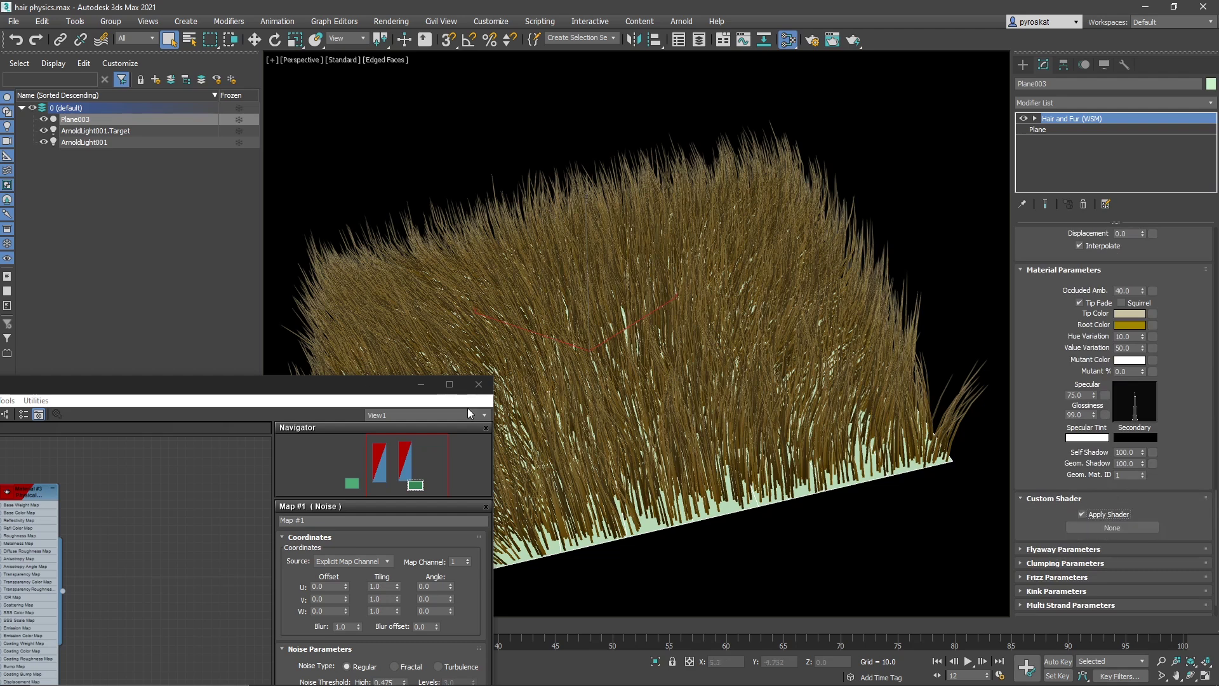
Create an Arnold Standard Hair surface material in an empty area of the Slate Material Editor graph
{"action": "left_click_drag", "start_coordinate": [241, 384], "coordinate": [473, 74]}
{"action": "scroll", "coordinate": [384, 325], "scroll_direction": "down", "scroll_amount": 3}
{"action": "right_click", "coordinate": [239, 372]}
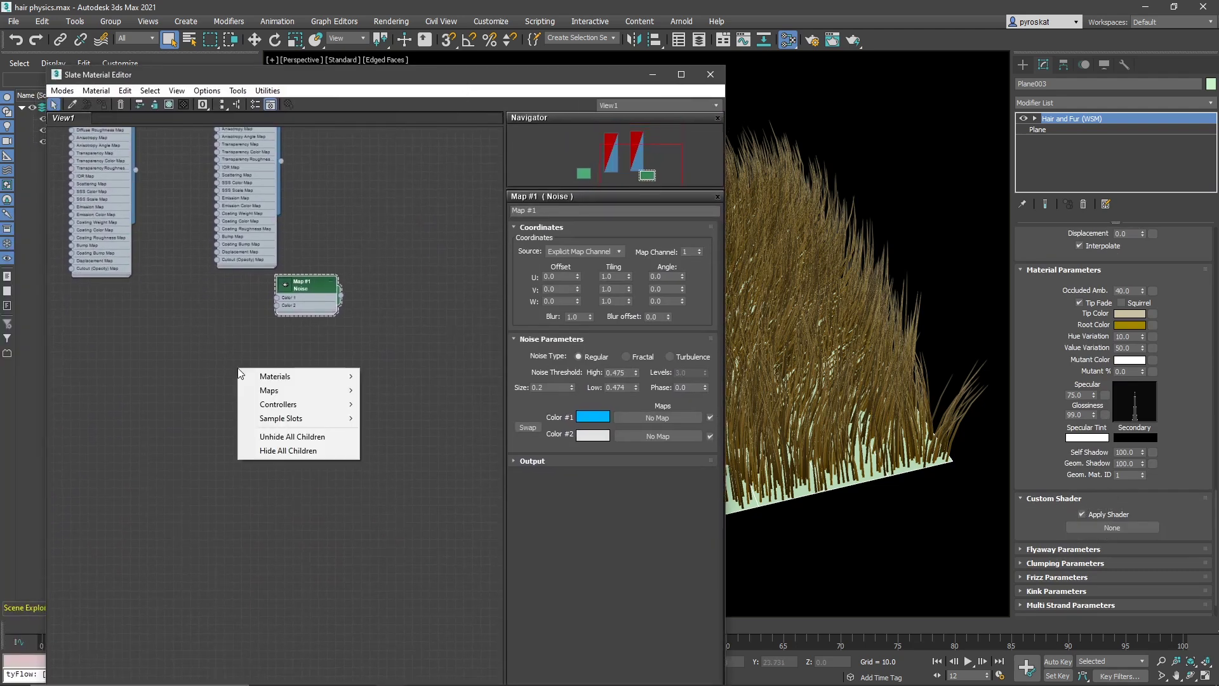
{"action": "mouse_move", "coordinate": [282, 376]}
{"action": "mouse_move", "coordinate": [389, 392]}
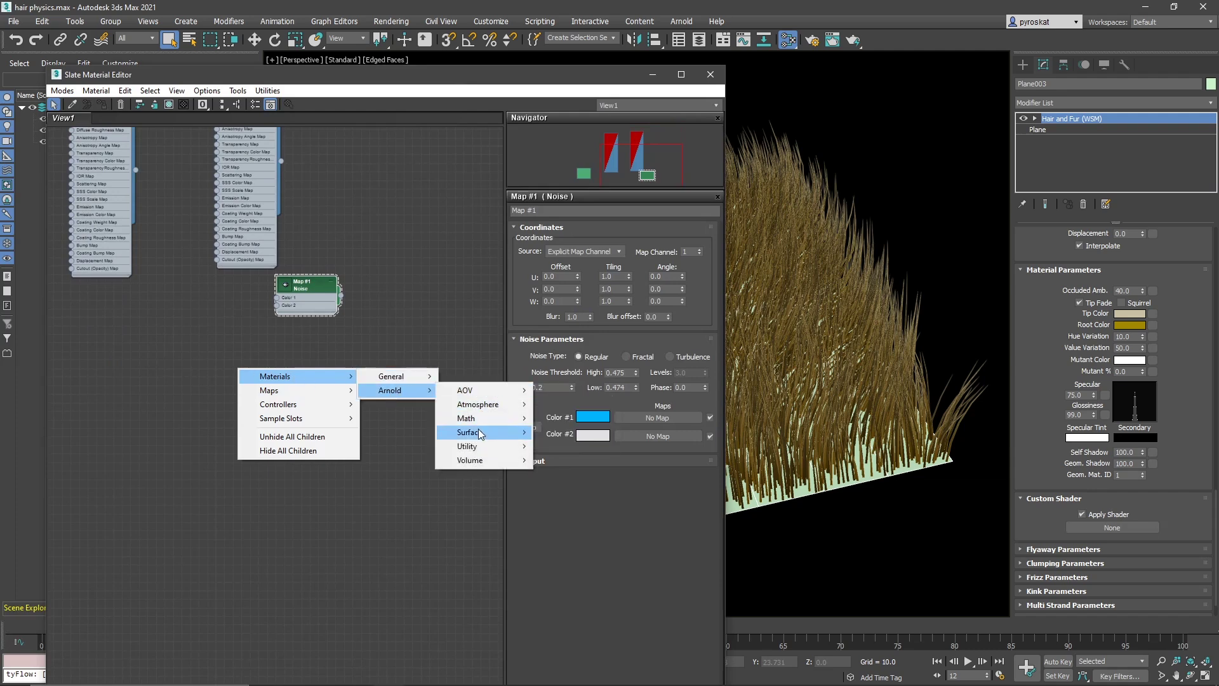
{"action": "mouse_move", "coordinate": [480, 434]}
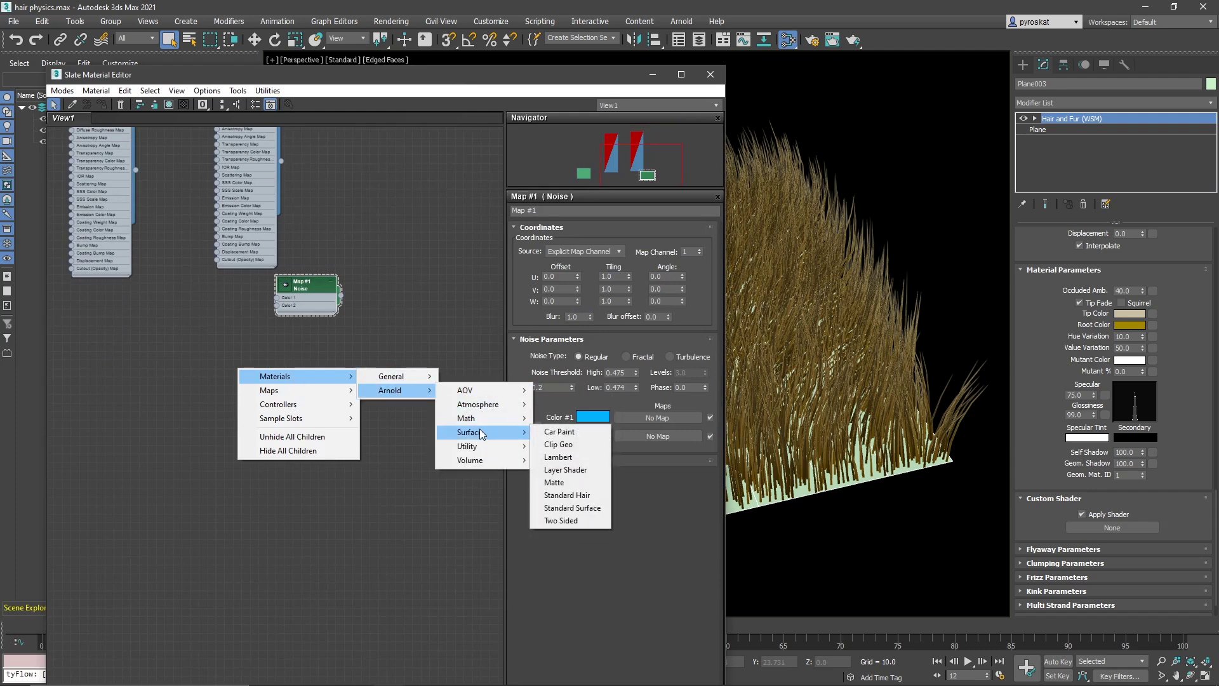
{"action": "left_click", "coordinate": [576, 496]}
Assign the Standard Hair material to the hair's custom shader as an instance and move its node and the editor window aside
{"action": "left_click_drag", "start_coordinate": [272, 469], "coordinate": [1137, 530]}
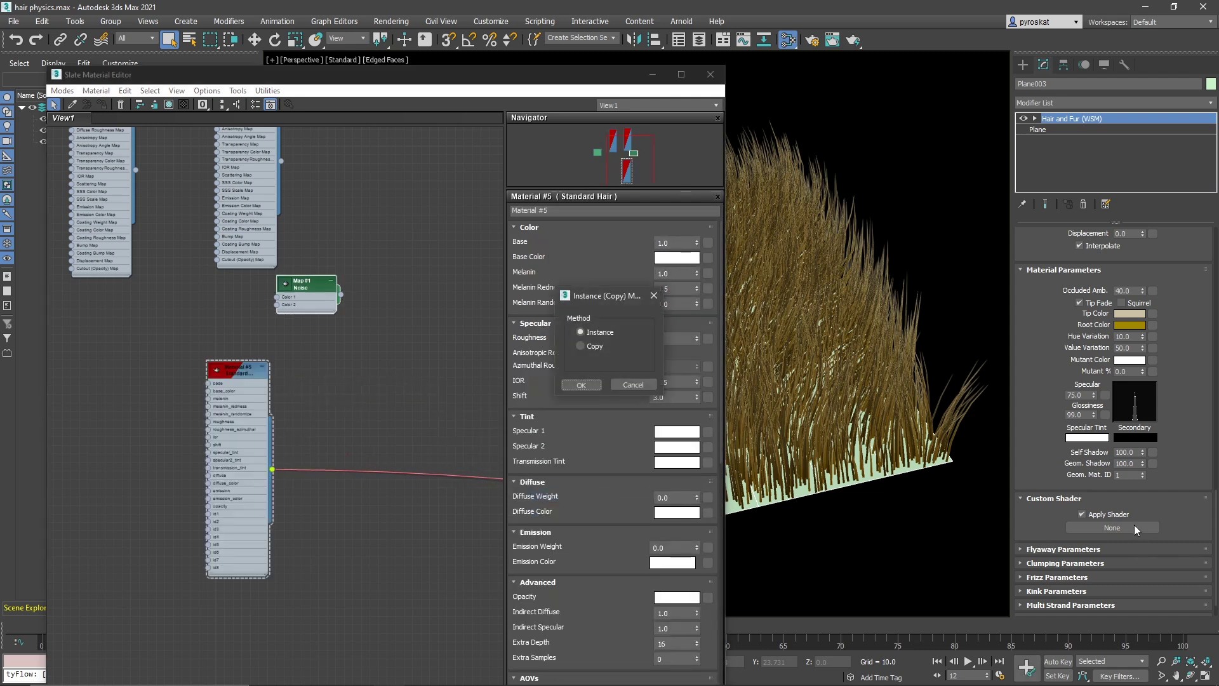
{"action": "left_click", "coordinate": [583, 385]}
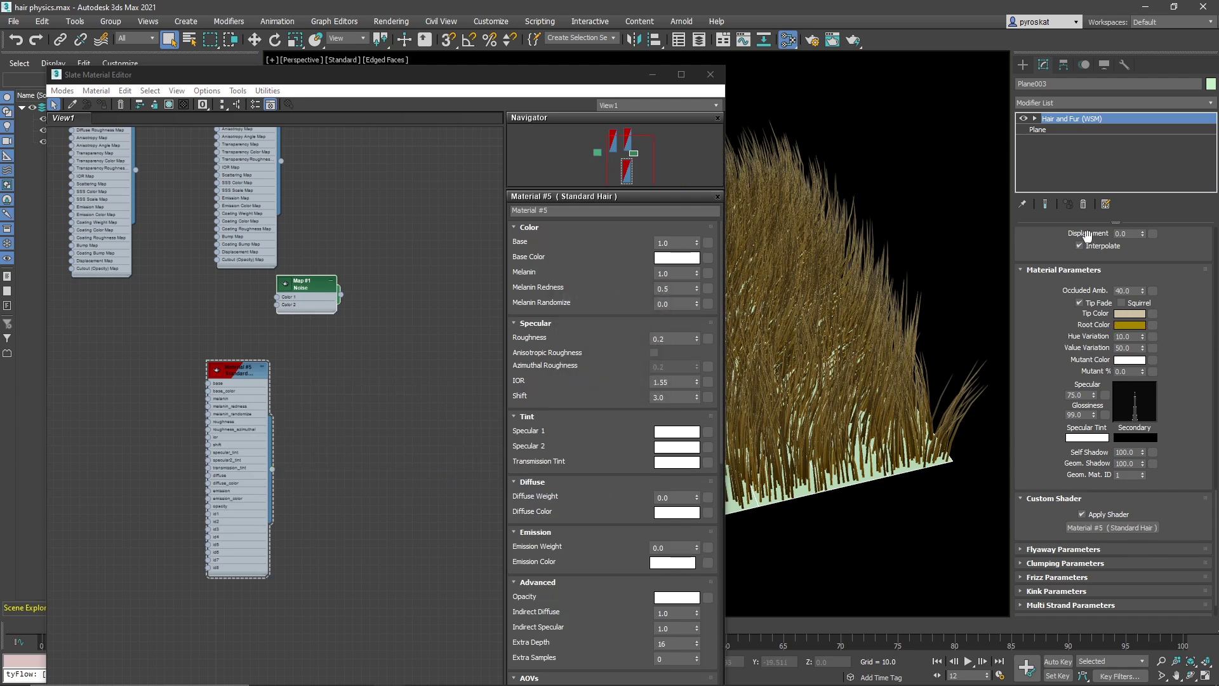
{"action": "left_click", "coordinate": [235, 373]}
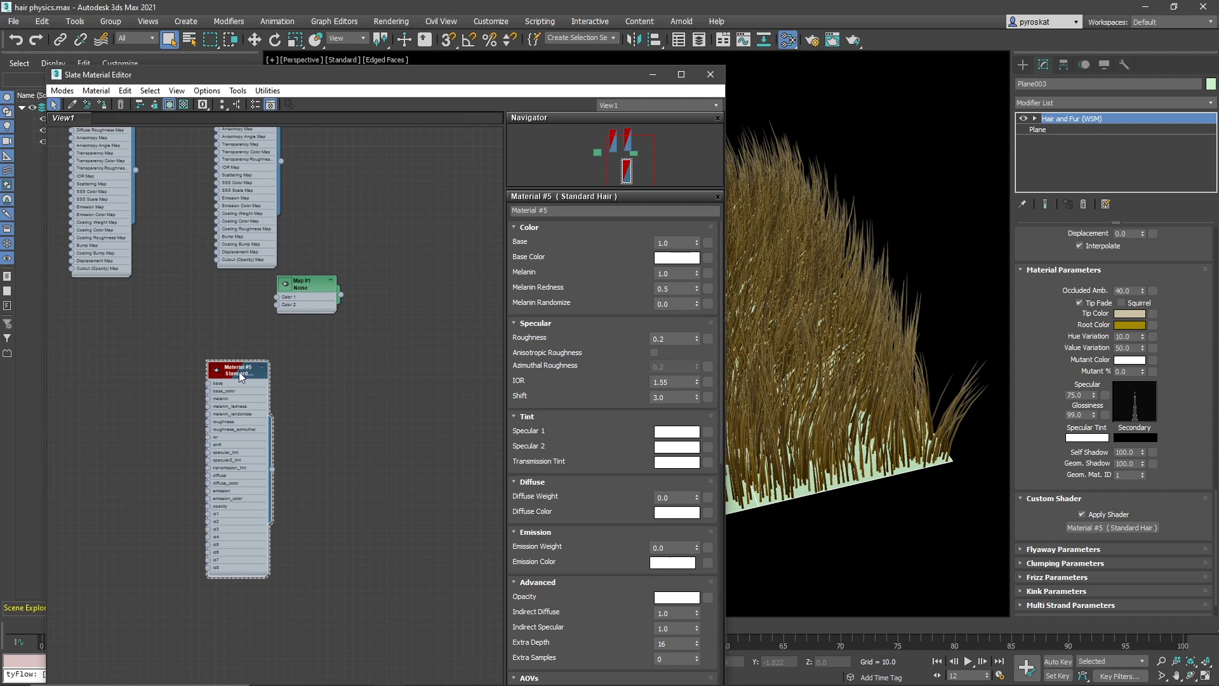
{"action": "left_click_drag", "start_coordinate": [222, 368], "coordinate": [342, 369]}
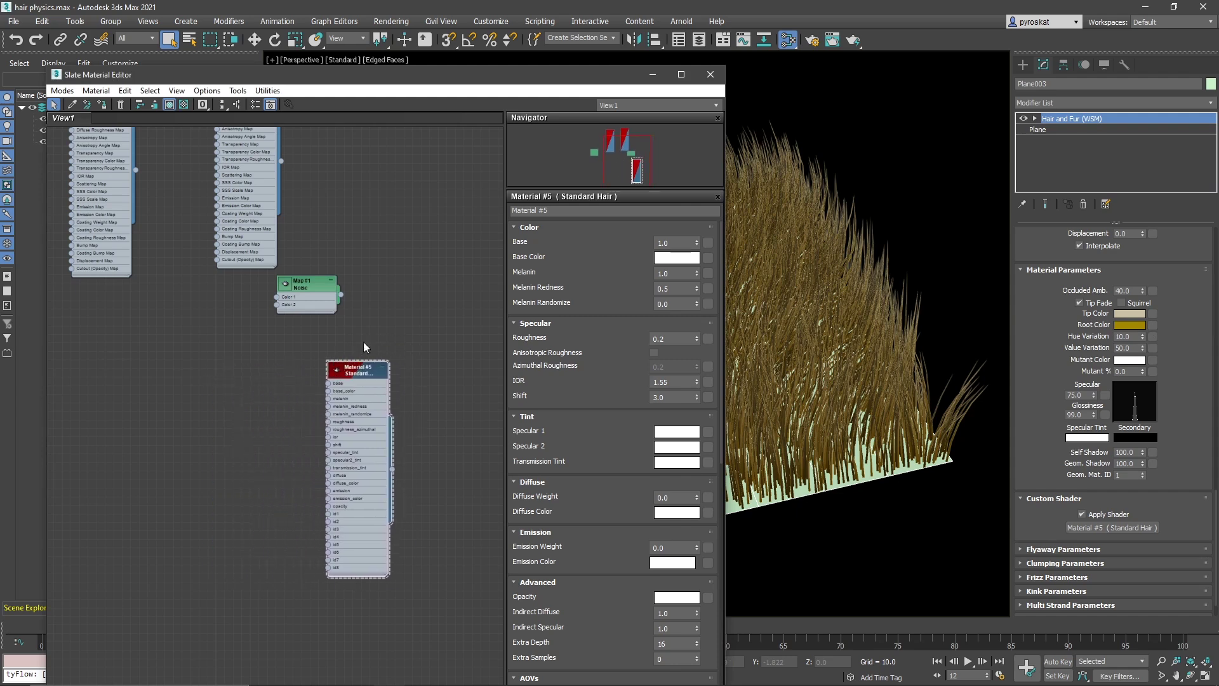
{"action": "left_click_drag", "start_coordinate": [515, 76], "coordinate": [97, 63]}
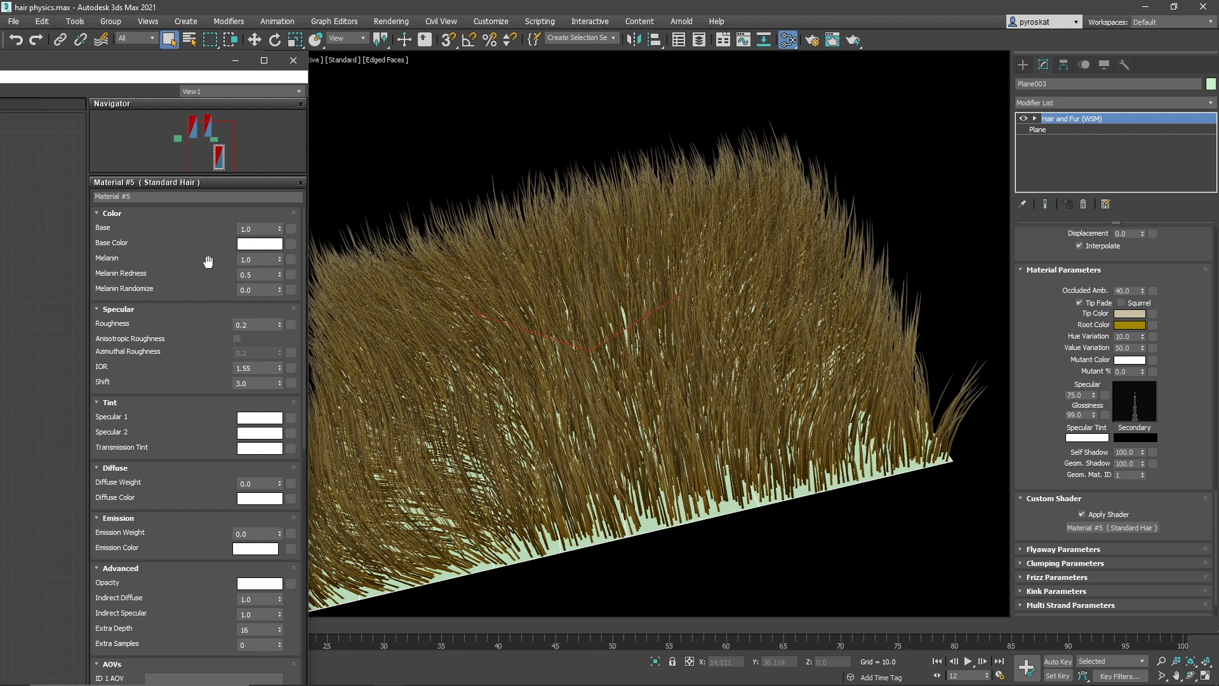
Set the Standard Hair material's Melanin to 0
{"action": "left_click", "coordinate": [240, 260]}
{"action": "double_click", "coordinate": [240, 259]}
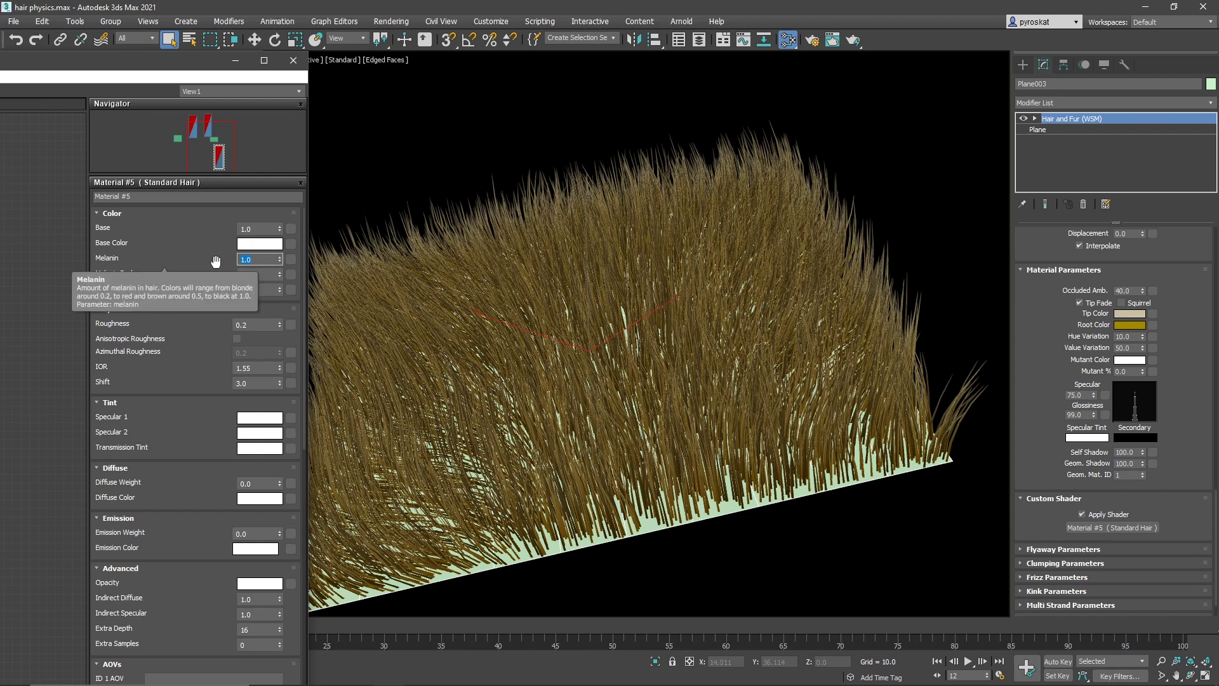
{"action": "type", "text": "0"}
{"action": "key", "text": "Return"}
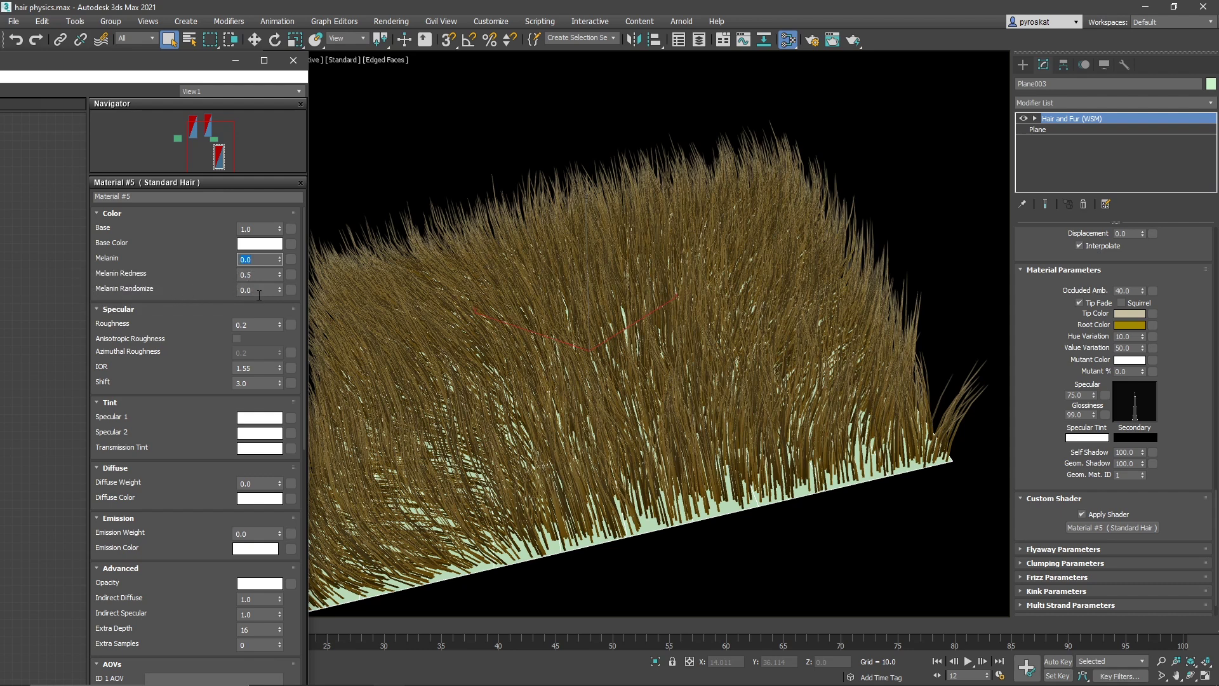
Set the Standard Hair material's Melanin to 0.3 and look over its remaining settings
{"action": "left_click_drag", "start_coordinate": [261, 291], "coordinate": [228, 287]}
{"action": "left_click_drag", "start_coordinate": [261, 259], "coordinate": [199, 255]}
{"action": "type", "text": "."}
{"action": "left_click", "coordinate": [254, 276]}
{"action": "scroll", "coordinate": [172, 298], "scroll_direction": "down", "scroll_amount": 2}
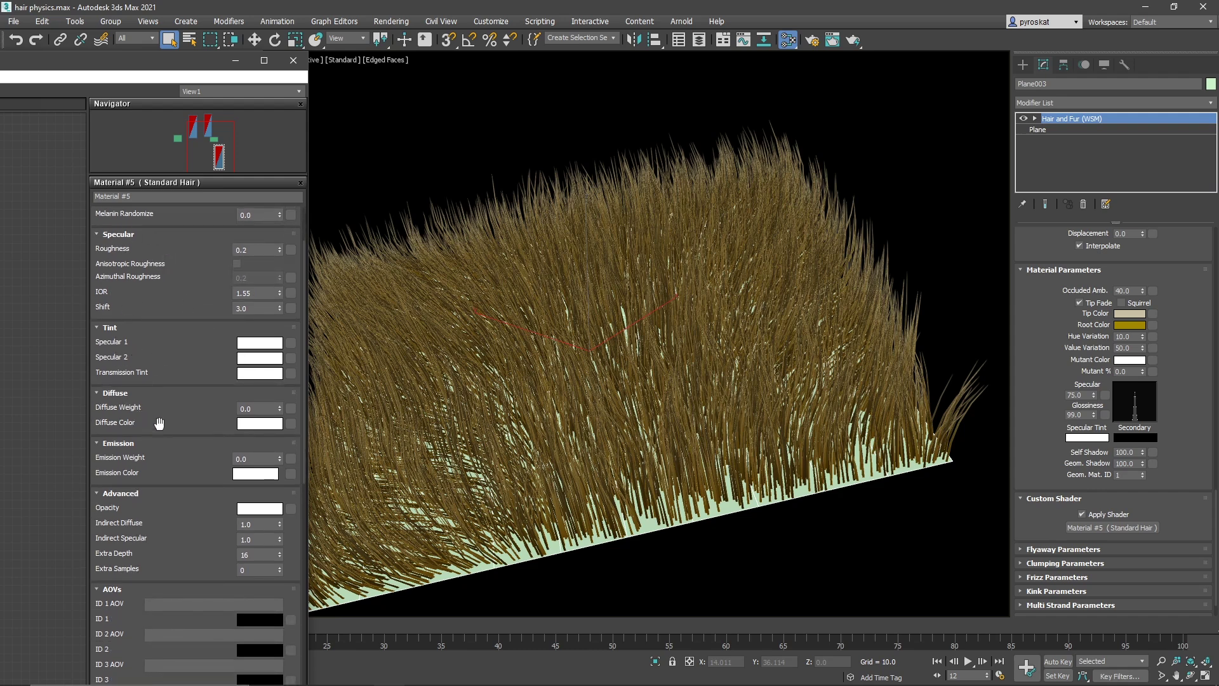
{"action": "scroll", "coordinate": [202, 317], "scroll_direction": "up", "scroll_amount": 2}
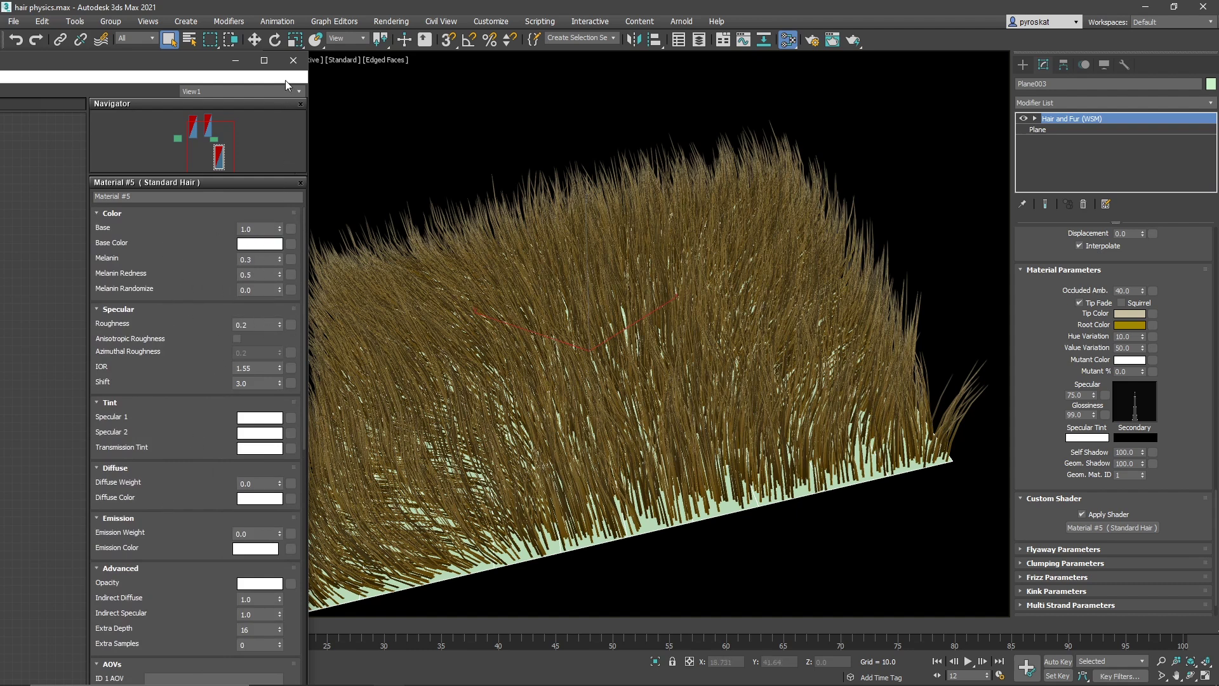
Open Arnold RenderView, reposition it and start a live render of the hair
{"action": "left_click", "coordinate": [681, 21]}
{"action": "left_click", "coordinate": [691, 38]}
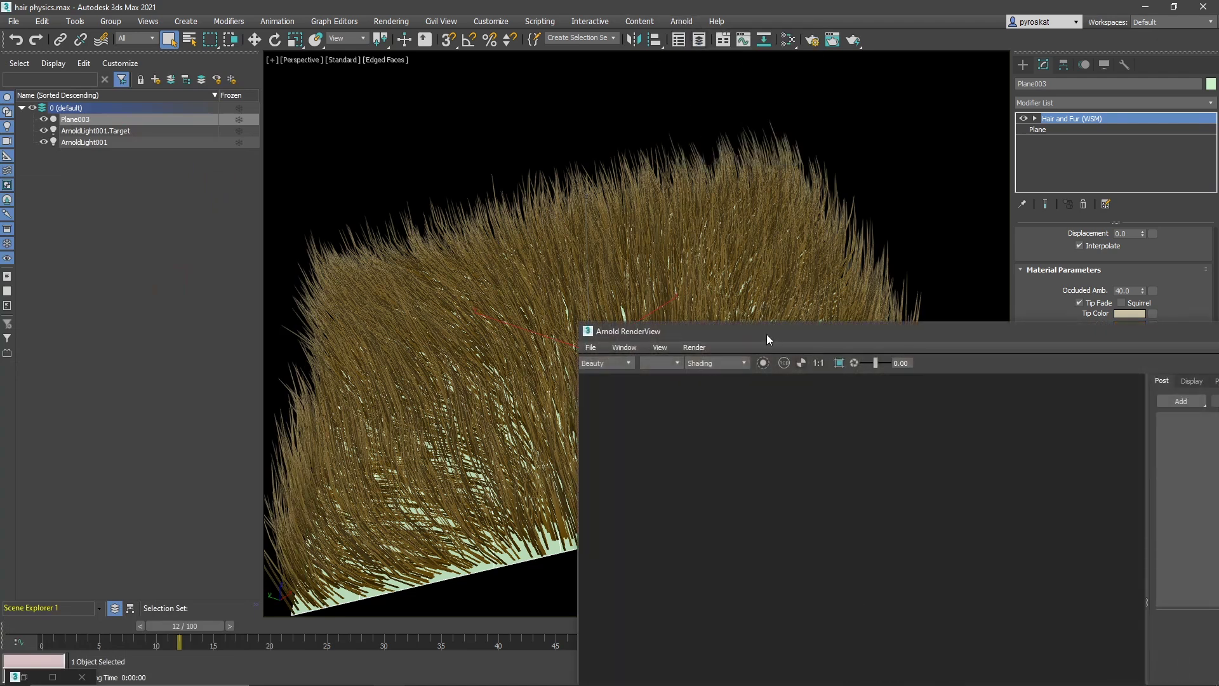
{"action": "left_click_drag", "start_coordinate": [767, 334], "coordinate": [498, 110]}
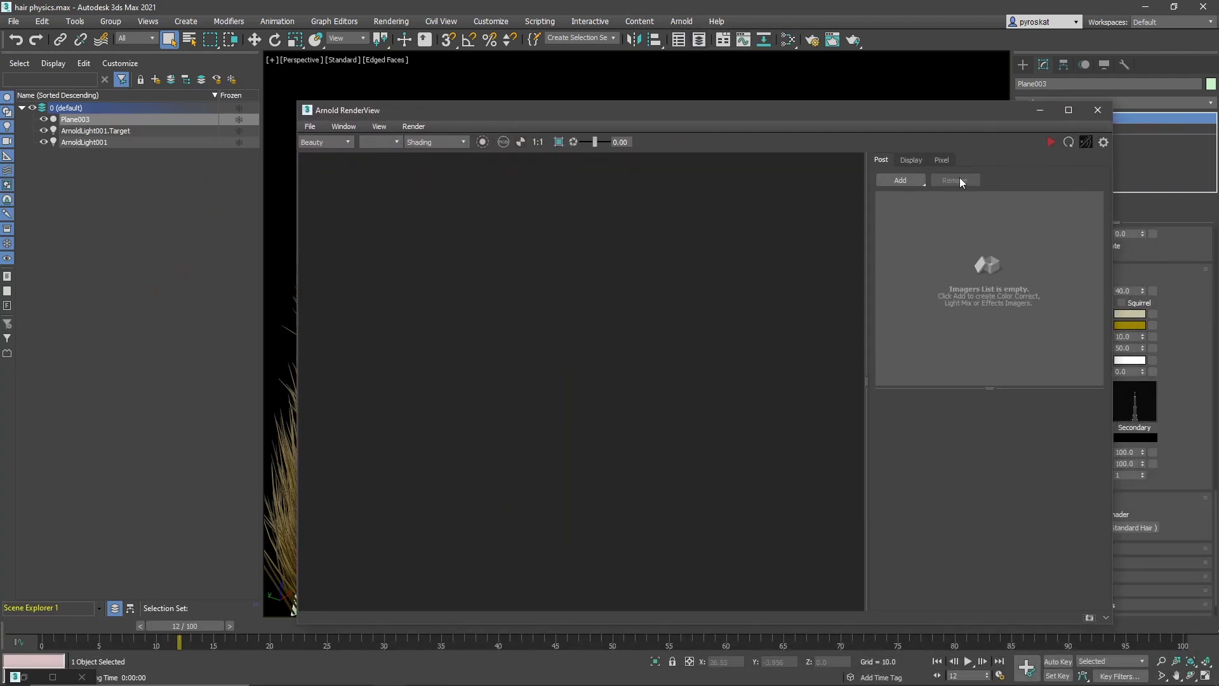
{"action": "left_click", "coordinate": [1051, 142]}
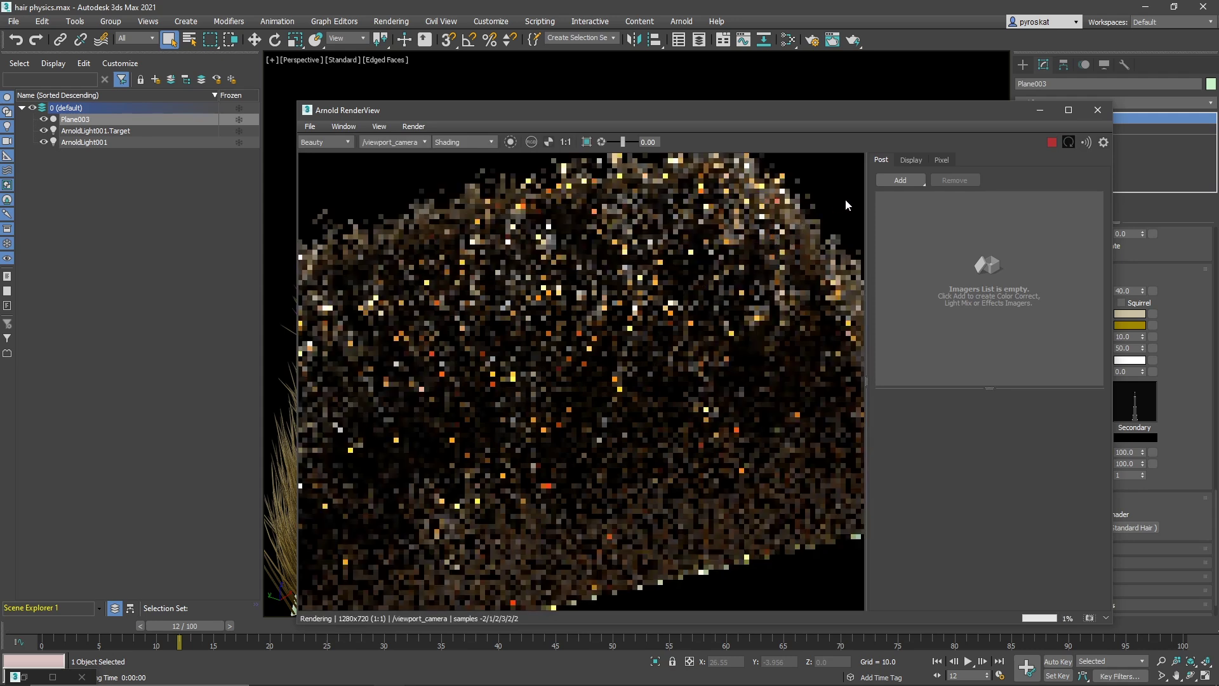
Render only a region at the hair's upper edge, examine it up close and close the render view
{"action": "left_click_drag", "start_coordinate": [848, 199], "coordinate": [711, 289], "text": "ctrl"}
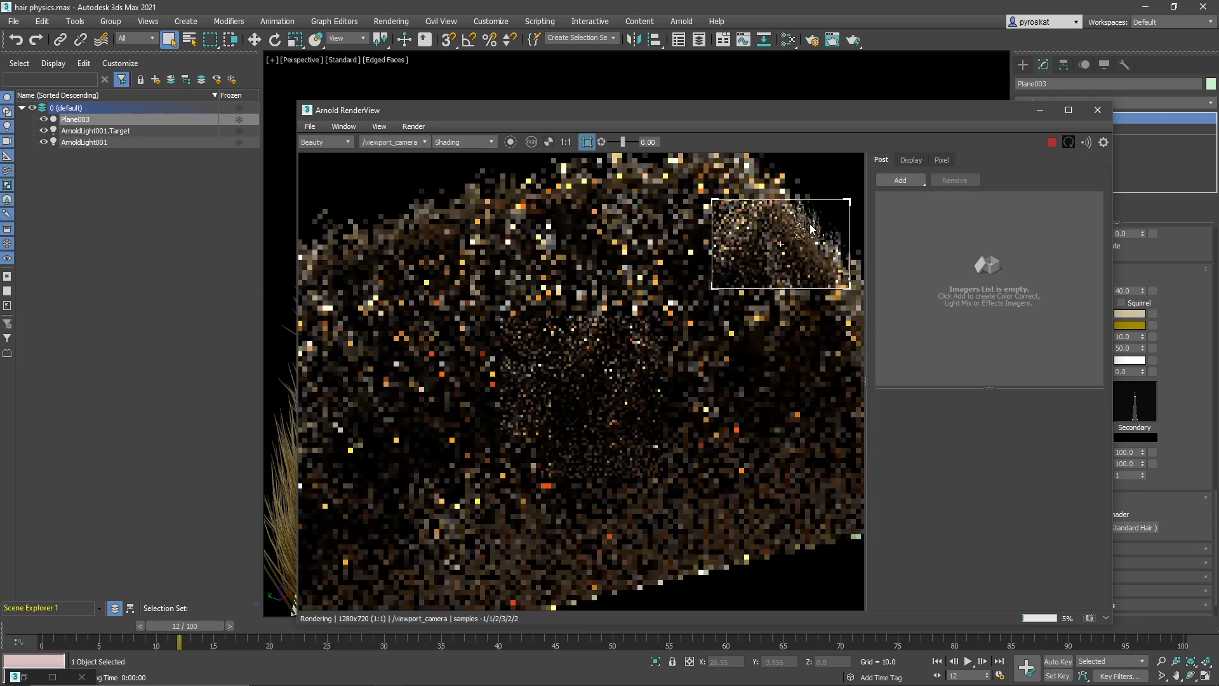
{"action": "scroll", "coordinate": [811, 229], "scroll_direction": "up", "scroll_amount": 4}
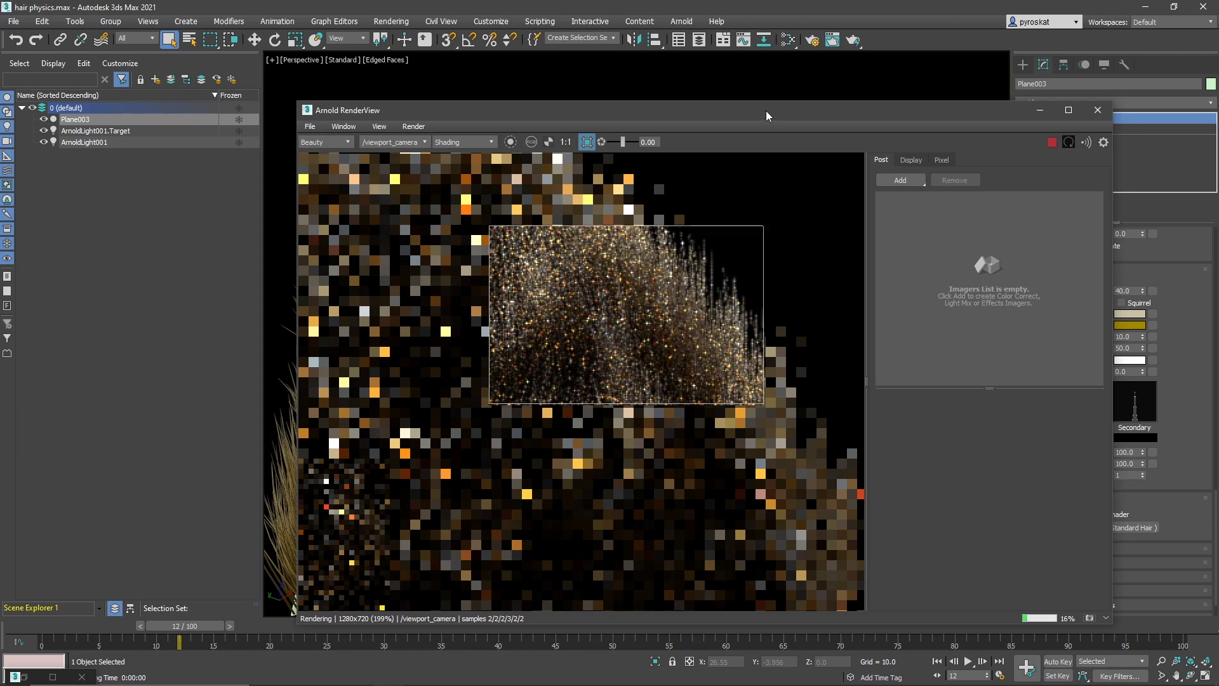
{"action": "left_click_drag", "start_coordinate": [766, 111], "coordinate": [479, 72]}
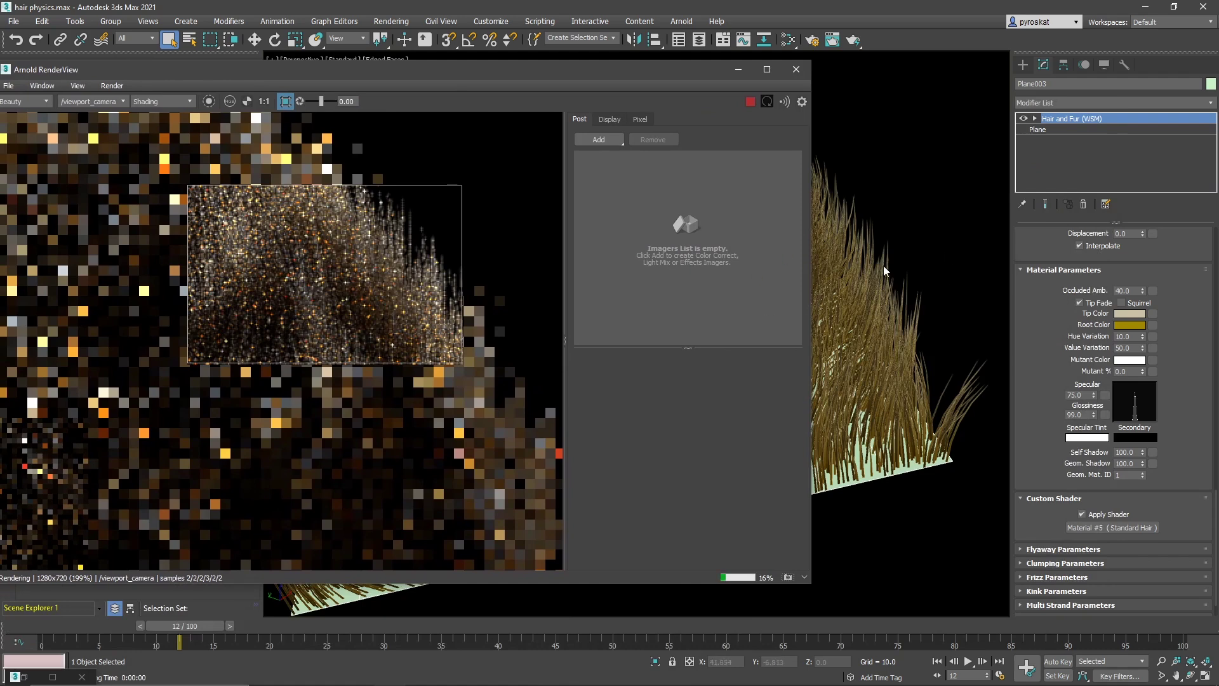
{"action": "left_click", "coordinate": [796, 69]}
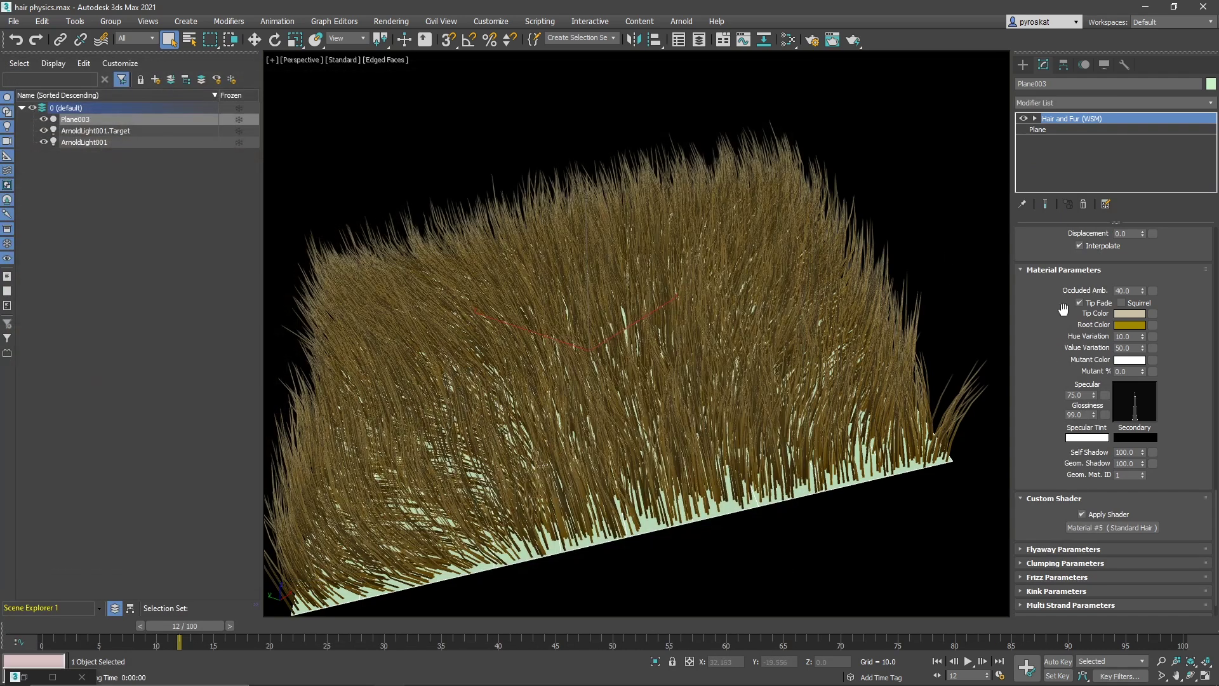
Set the hair's Root Thick to 4.5
{"action": "left_click_drag", "start_coordinate": [1061, 311], "coordinate": [1041, 487]}
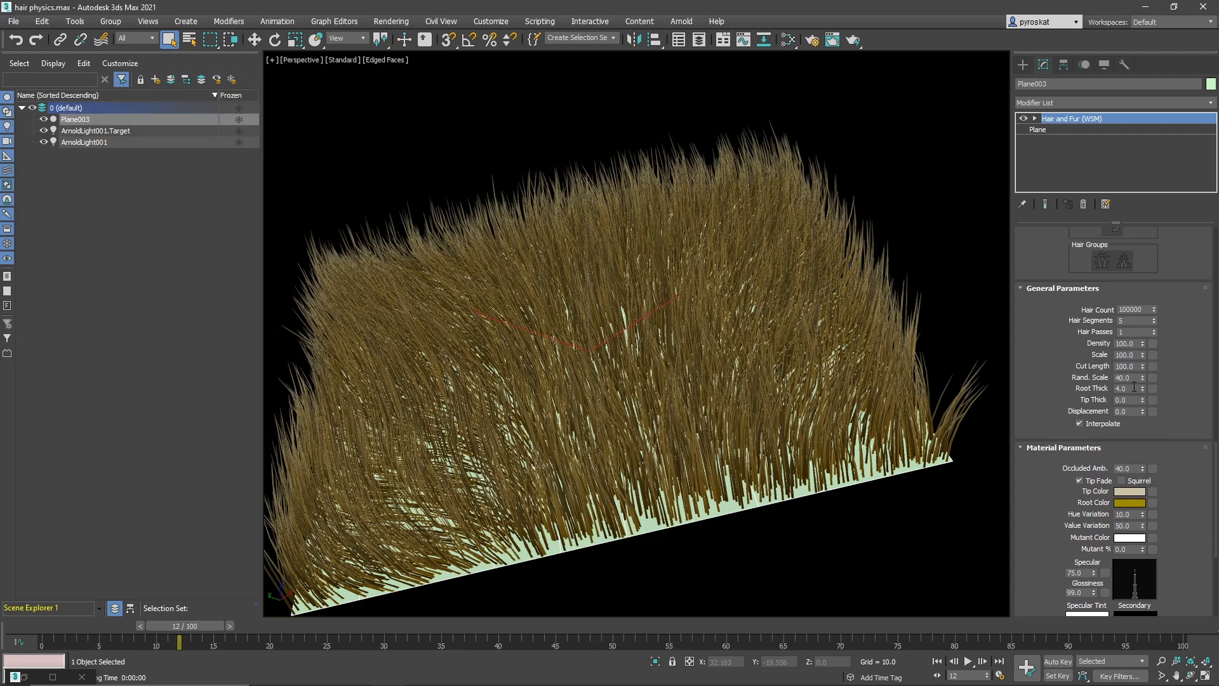
{"action": "double_click", "coordinate": [1134, 387]}
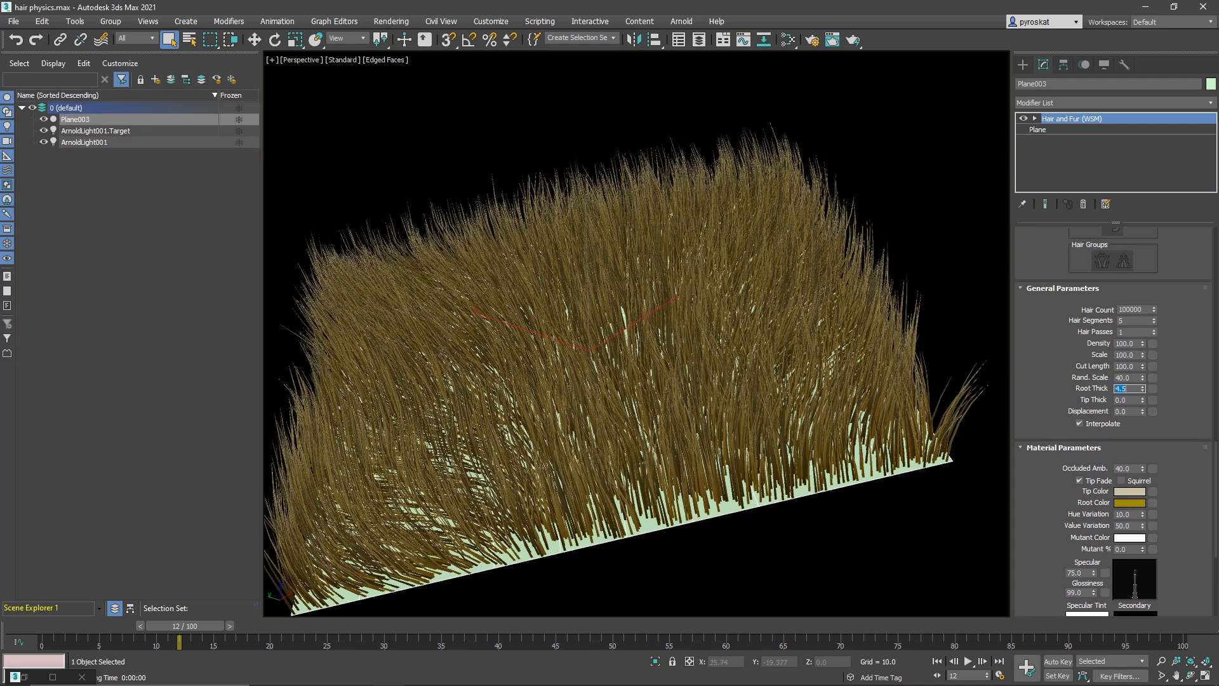
Set the Flyaway Percent to 1, Strength to 0.29 and Mess Strength to 0.72
{"action": "scroll", "coordinate": [1080, 305], "scroll_direction": "down", "scroll_amount": 5}
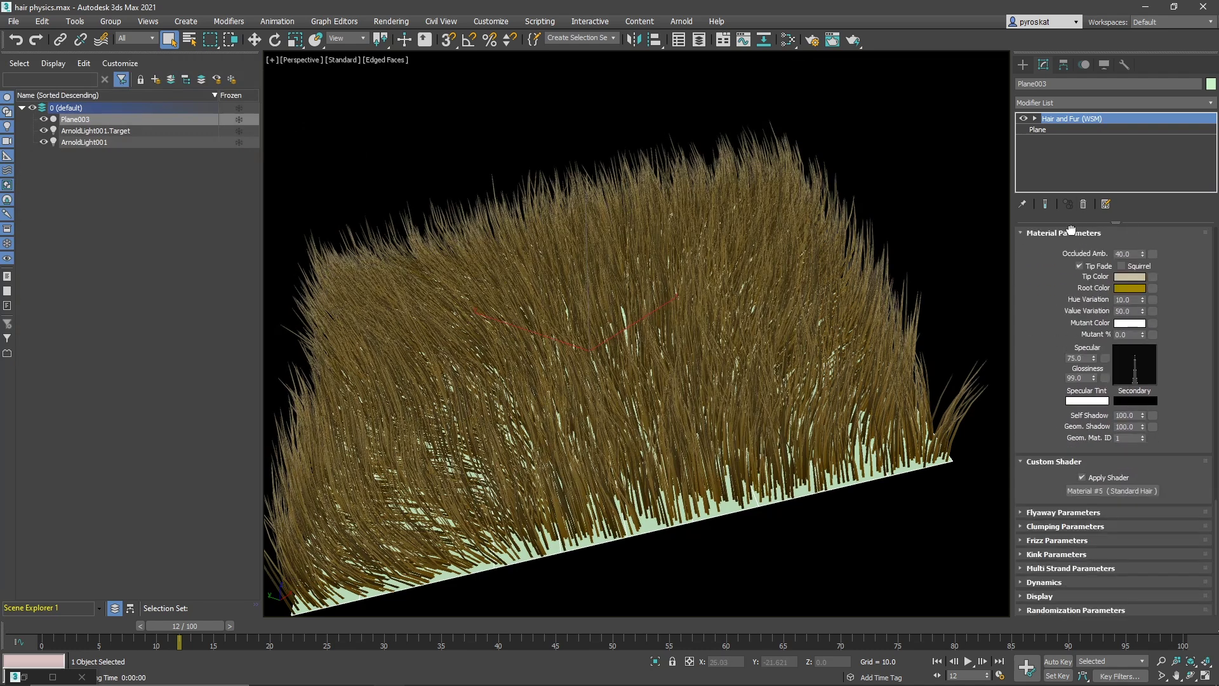
{"action": "left_click", "coordinate": [1079, 511]}
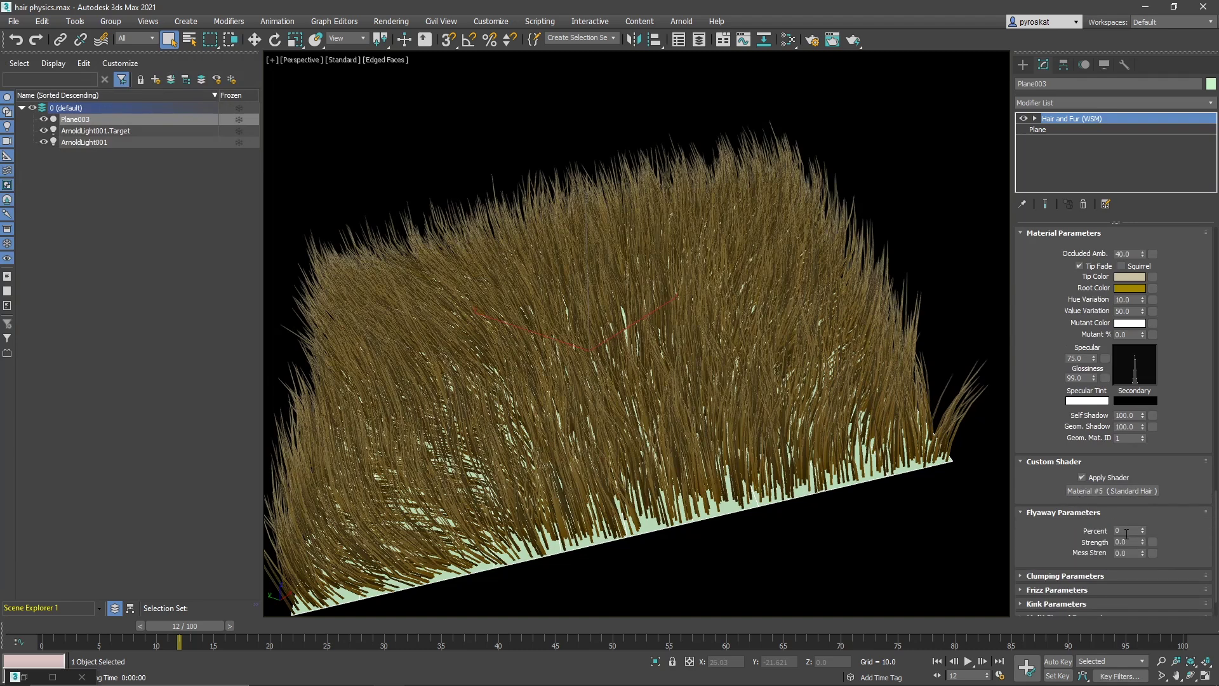
{"action": "left_click_drag", "start_coordinate": [1125, 531], "coordinate": [1148, 511]}
{"action": "type", "text": "1"}
{"action": "key", "text": "Return"}
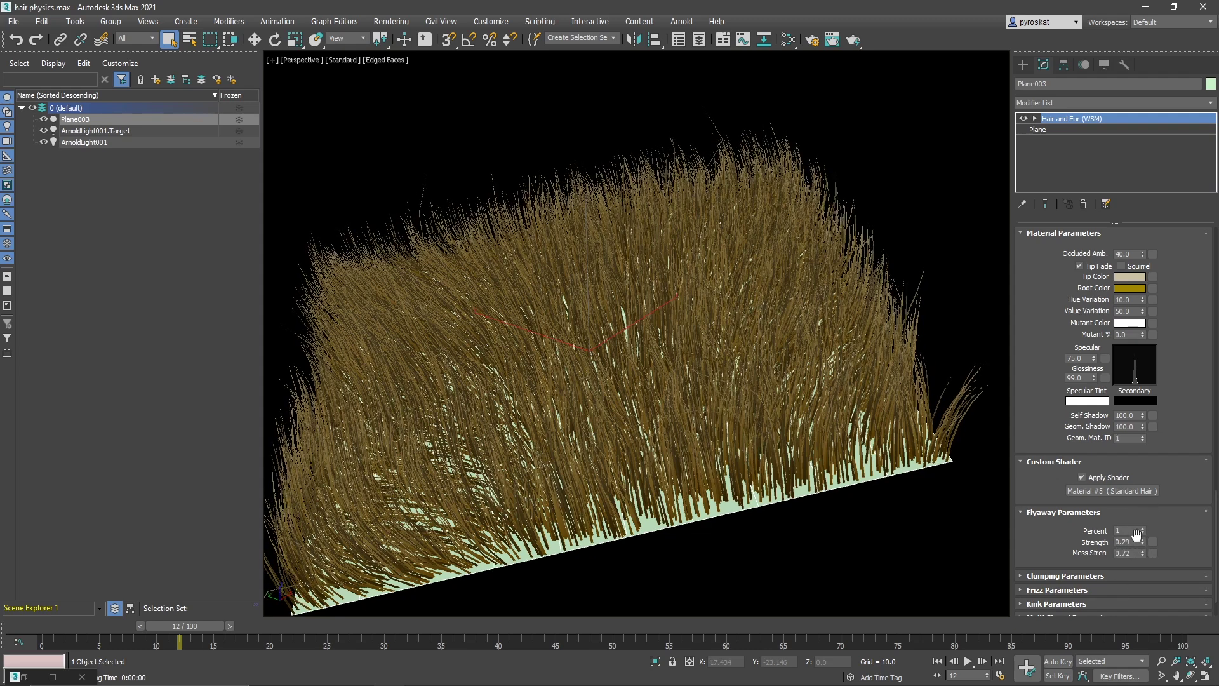
Show the Clumping Parameters and set Clumps to 500 with a Strength of 1.0
{"action": "left_click_drag", "start_coordinate": [1059, 554], "coordinate": [1058, 505]}
{"action": "left_click", "coordinate": [1064, 527]}
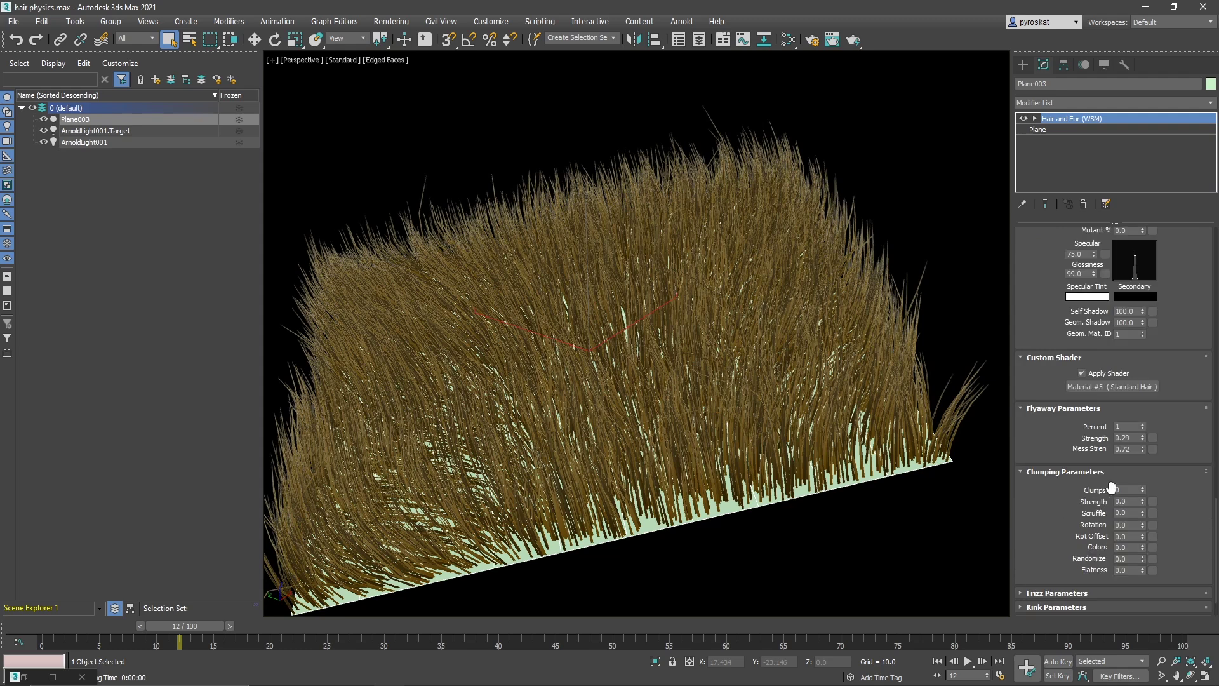
{"action": "double_click", "coordinate": [1124, 490]}
{"action": "type", "text": "500"}
{"action": "key", "text": "Return"}
{"action": "double_click", "coordinate": [1130, 501]}
{"action": "type", "text": "1"}
{"action": "key", "text": "Return"}
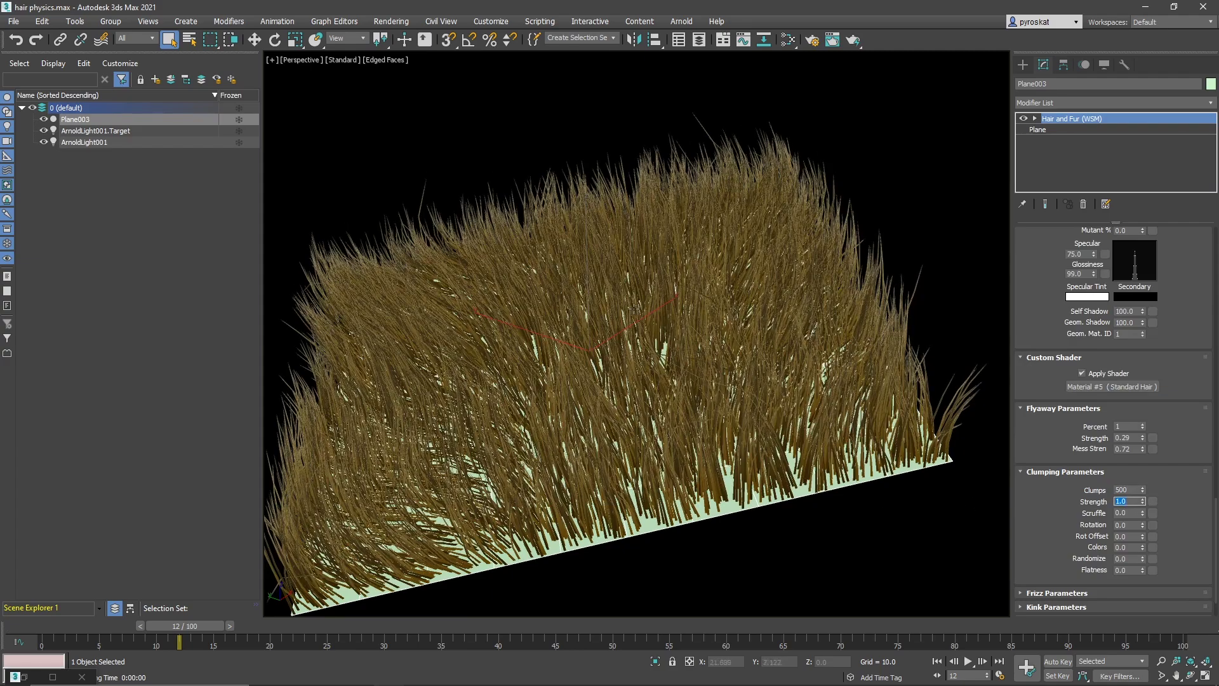
View the hair from higher above, try 50 clumps and set Clumps to 150
{"action": "middle_click_drag", "start_coordinate": [752, 326], "coordinate": [762, 394], "text": "alt"}
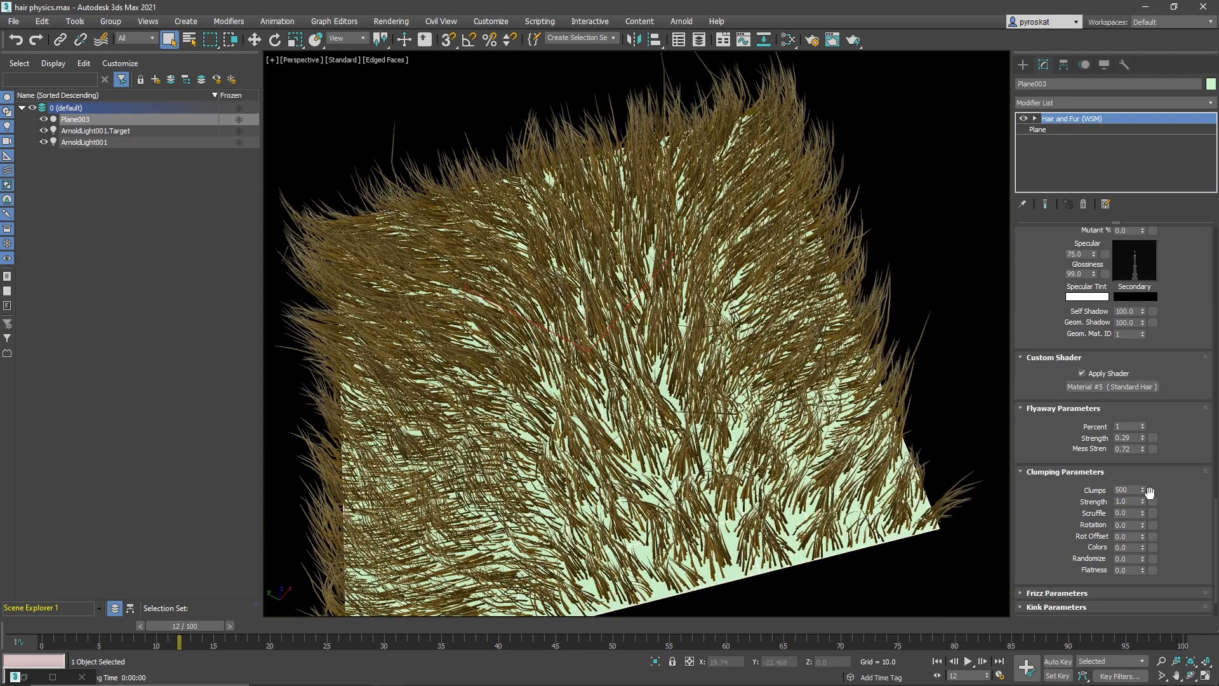
{"action": "double_click", "coordinate": [1134, 490]}
{"action": "type", "text": "50"}
{"action": "key", "text": "Return"}
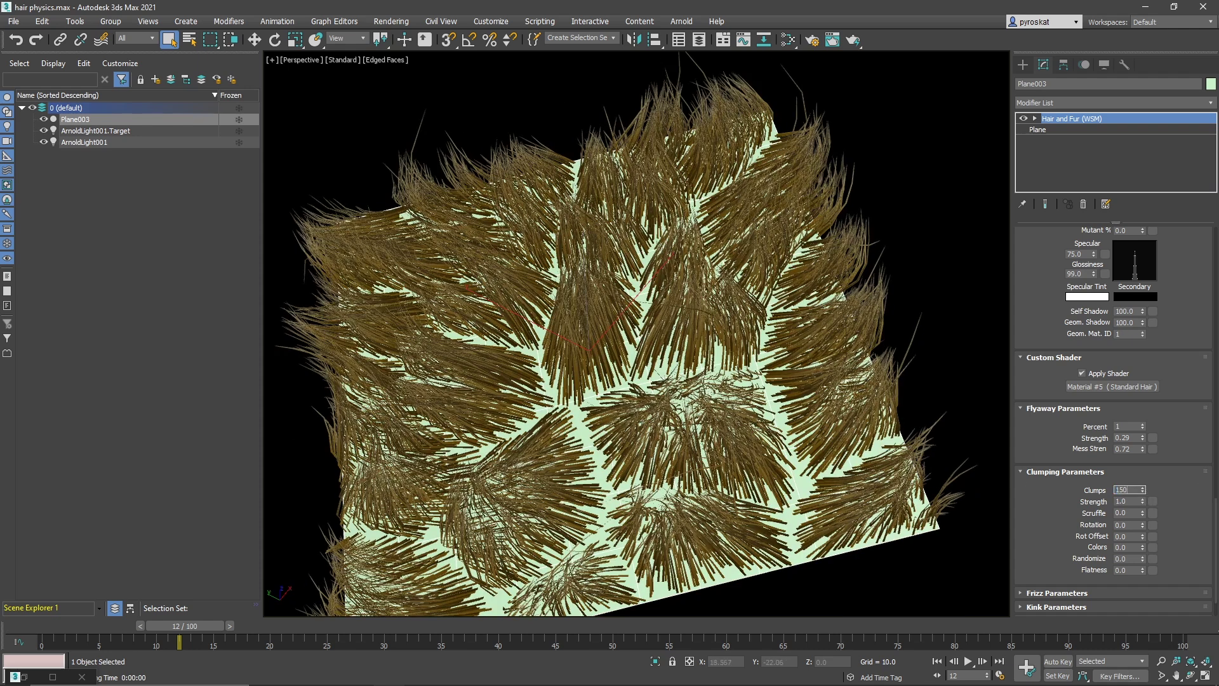
{"action": "key", "text": "Return"}
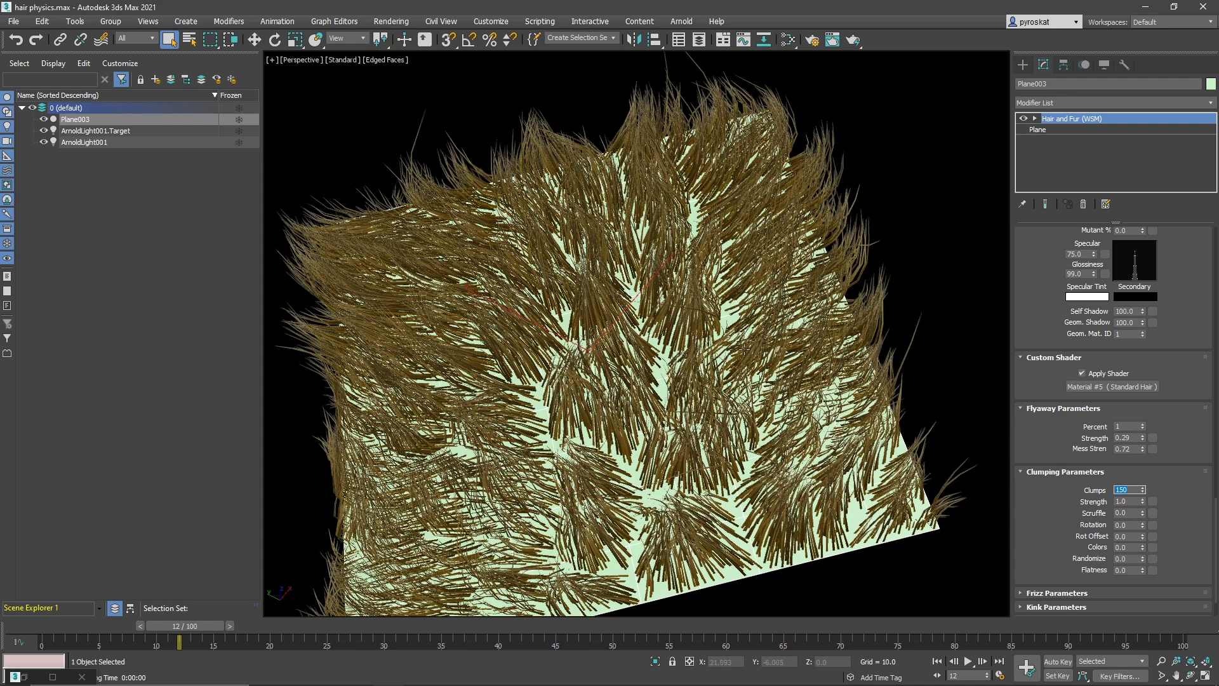
Set the clumping Strength to 0.7, Scruffle to 0.58 and Rotation to 1.0
{"action": "left_click", "coordinate": [1119, 501]}
{"action": "type", "text": ".7"}
{"action": "key", "text": "Return"}
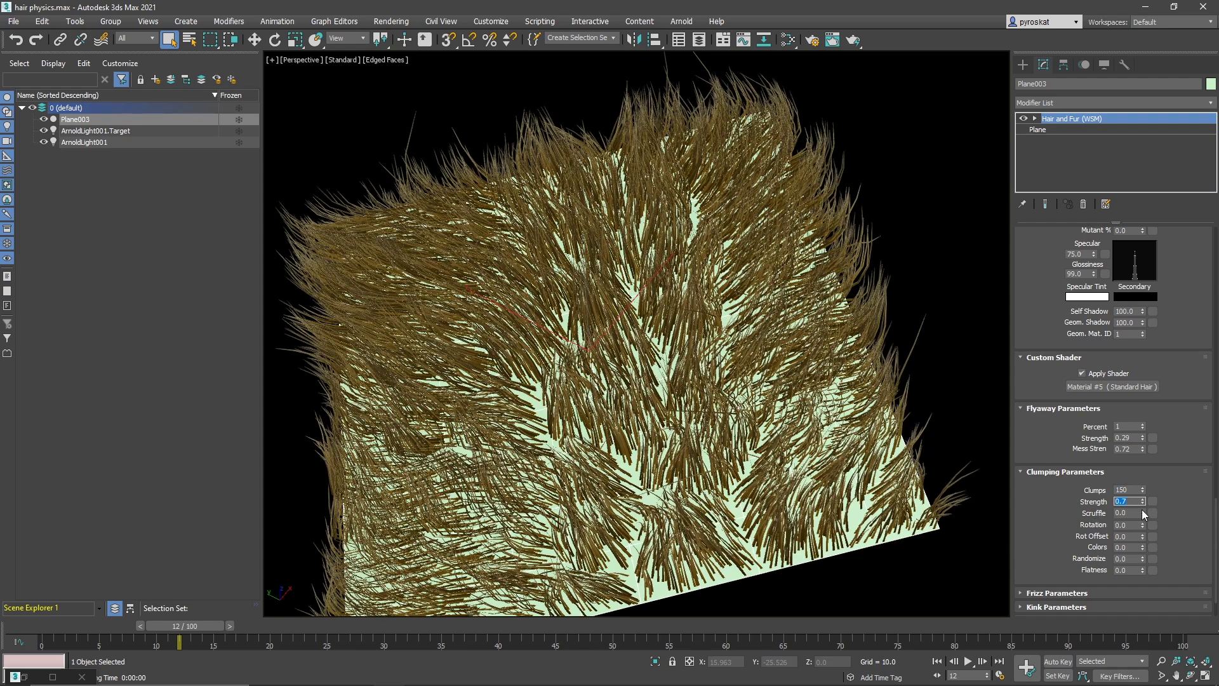
{"action": "left_click_drag", "start_coordinate": [1142, 512], "coordinate": [1148, 471]}
{"action": "left_click_drag", "start_coordinate": [1144, 525], "coordinate": [1154, 442]}
Expand the hair's Kink and Frizz parameter sections and look over their settings
{"action": "left_click", "coordinate": [1056, 606]}
{"action": "mouse_move", "coordinate": [1146, 521]}
{"action": "left_mouse_down"}
{"action": "mouse_move", "coordinate": [1143, 508]}
{"action": "mouse_move", "coordinate": [1145, 524]}
{"action": "left_mouse_up"}
{"action": "left_click", "coordinate": [1082, 489]}
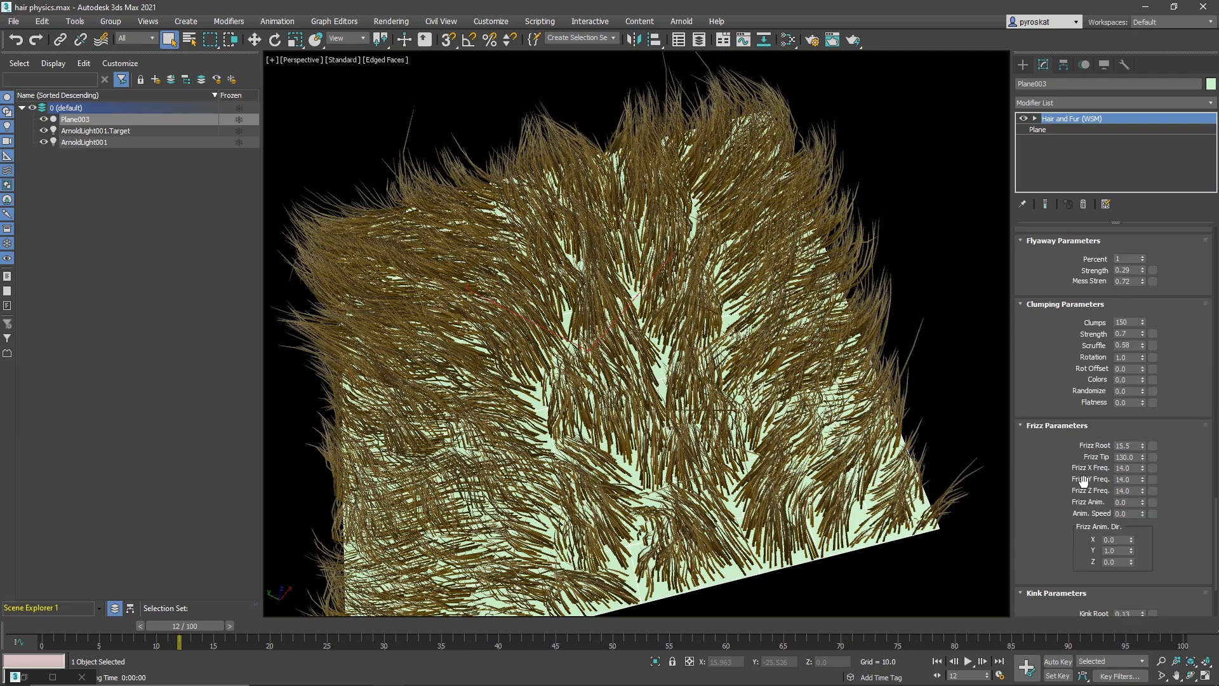
{"action": "scroll", "coordinate": [1083, 484], "scroll_direction": "down", "scroll_amount": 3}
Show the hair's Multi Strand Parameters and set the strand Count to 4
{"action": "left_click", "coordinate": [1076, 531]}
{"action": "double_click", "coordinate": [1121, 502]}
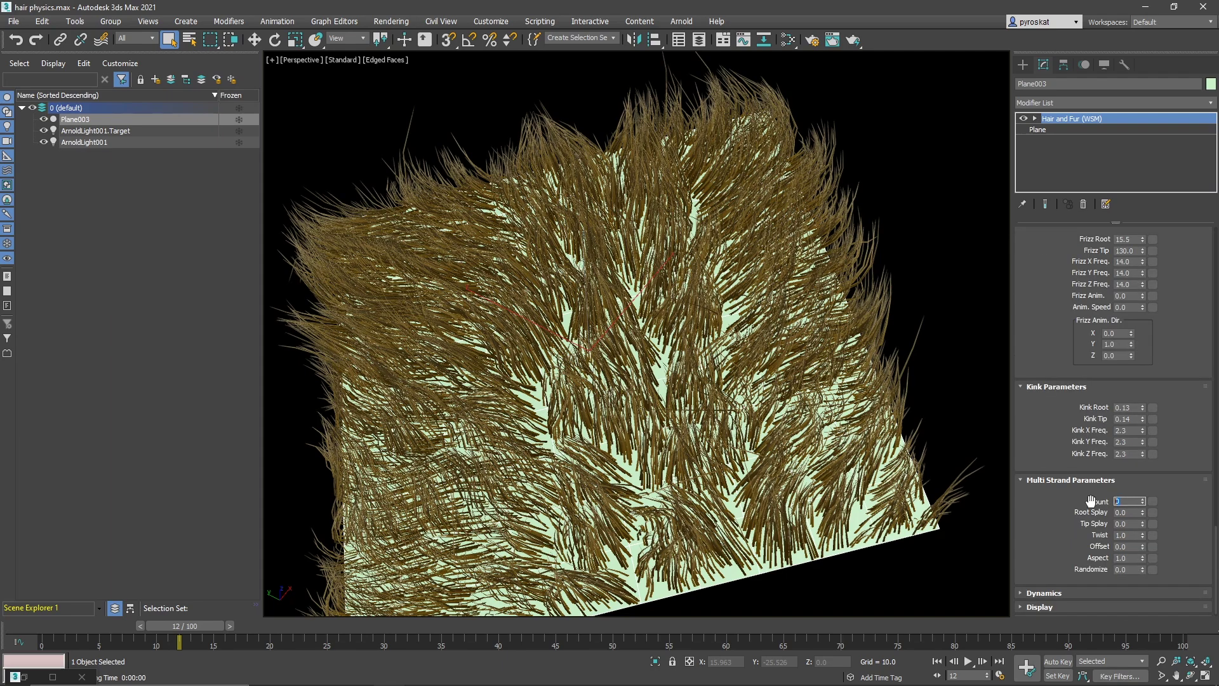
{"action": "scroll", "coordinate": [855, 467], "scroll_direction": "up", "scroll_amount": 5}
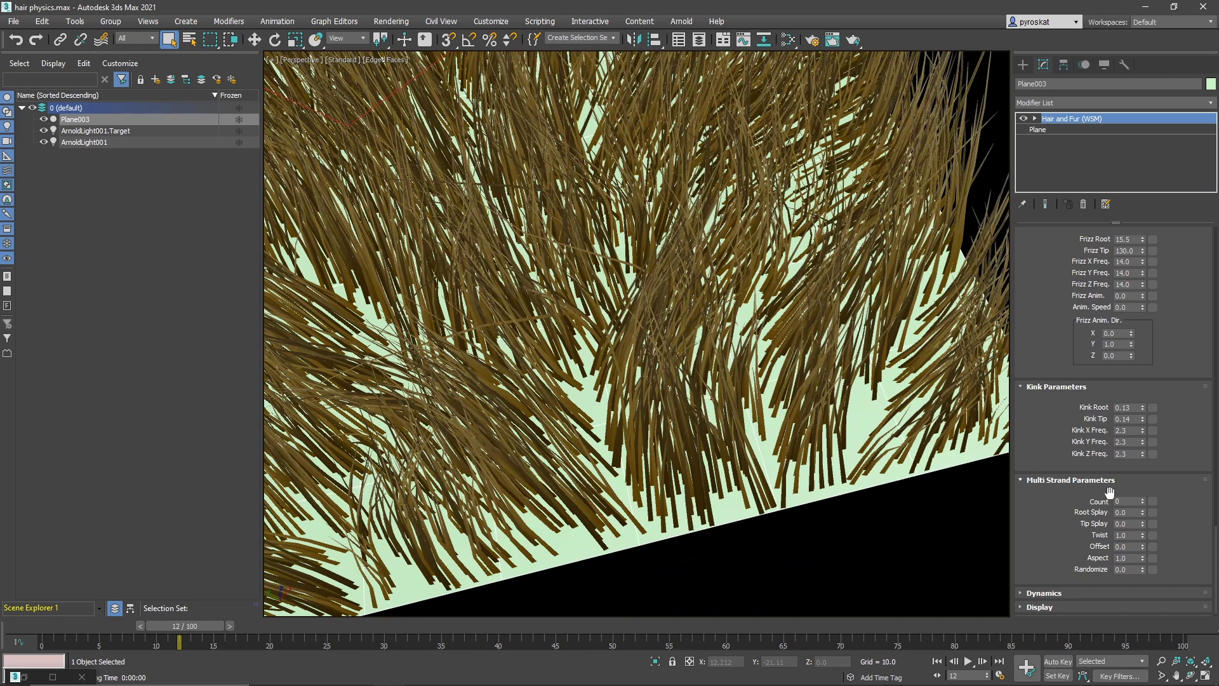
{"action": "double_click", "coordinate": [1121, 501]}
{"action": "type", "text": "4"}
{"action": "key", "text": "Return"}
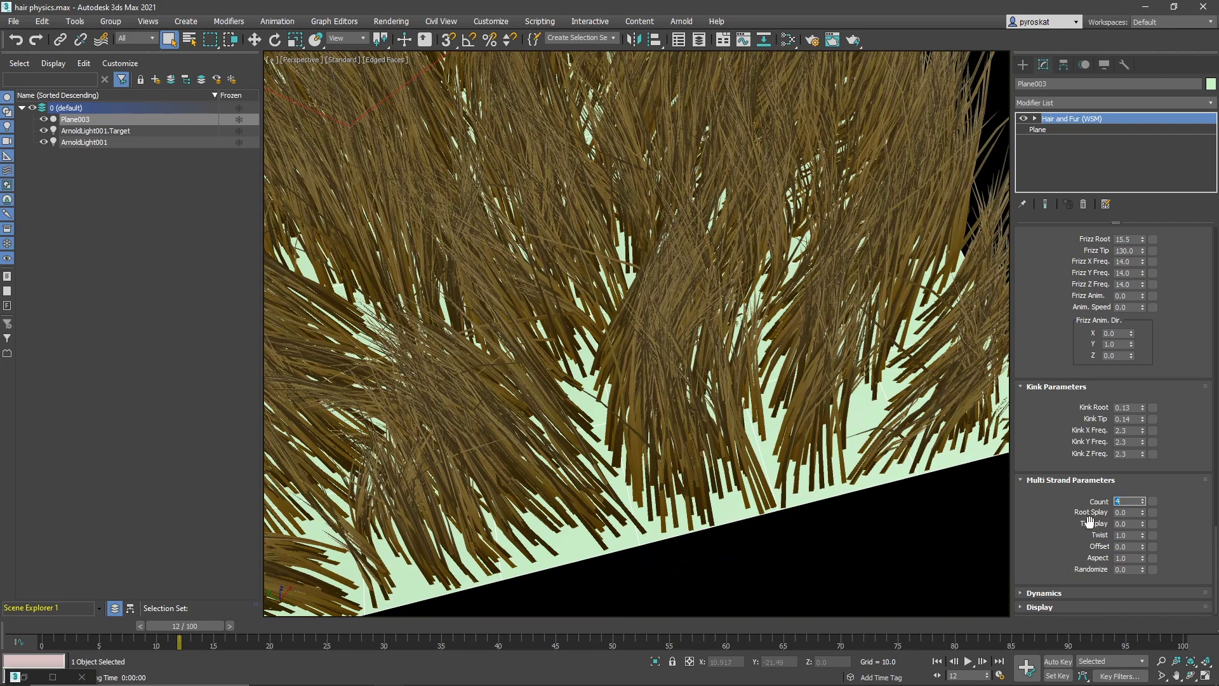
Set the multi-strand Root Splay to 0.07, Tip Splay to 0.05 and Twist to 5.0
{"action": "mouse_move", "coordinate": [1143, 512]}
{"action": "left_mouse_down"}
{"action": "mouse_move", "coordinate": [1140, 488]}
{"action": "mouse_move", "coordinate": [1132, 514]}
{"action": "left_mouse_up"}
{"action": "right_click", "coordinate": [1133, 514]}
{"action": "key", "text": "ctrl+z"}
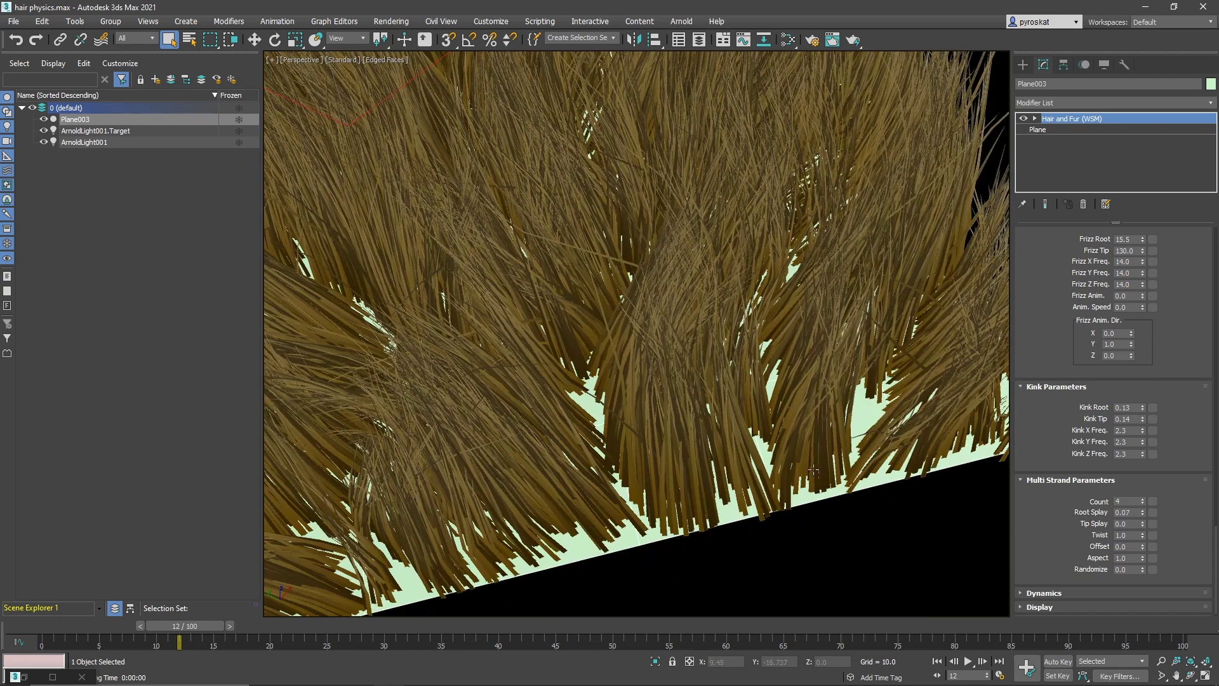
{"action": "left_click", "coordinate": [1126, 524]}
{"action": "type", "text": "0.05"}
{"action": "key", "text": "Return"}
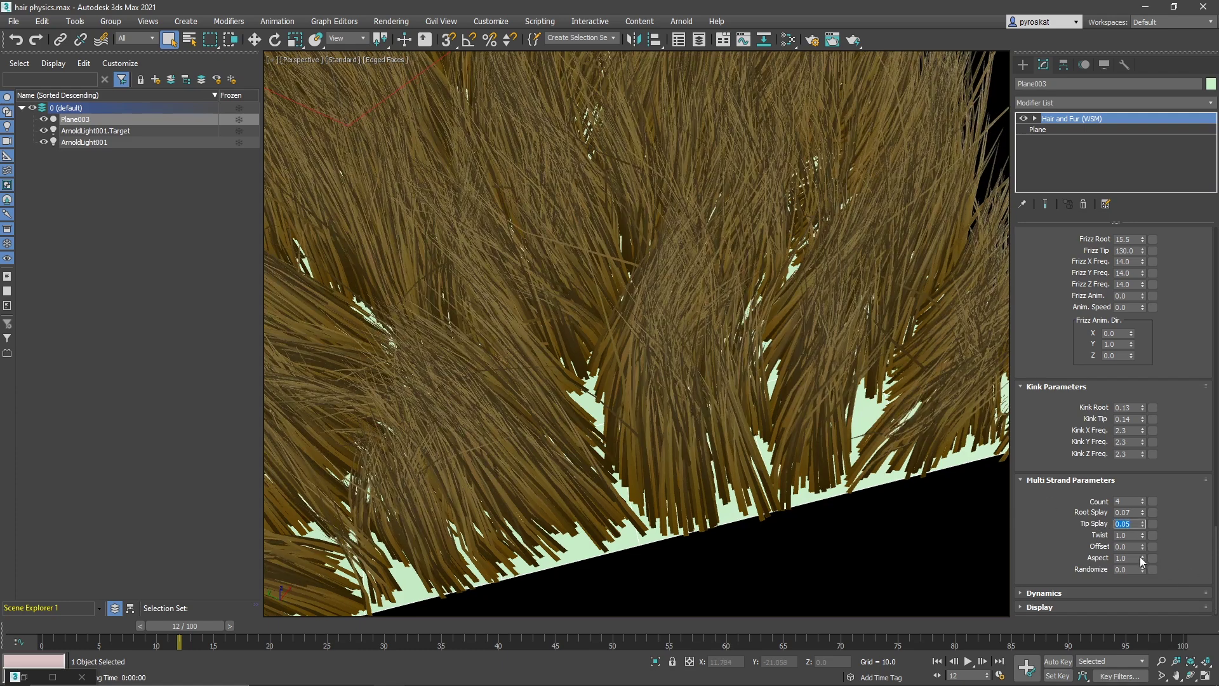
{"action": "left_click_drag", "start_coordinate": [1140, 536], "coordinate": [1156, 225]}
{"action": "scroll", "coordinate": [1067, 406], "scroll_direction": "down", "scroll_amount": 1}
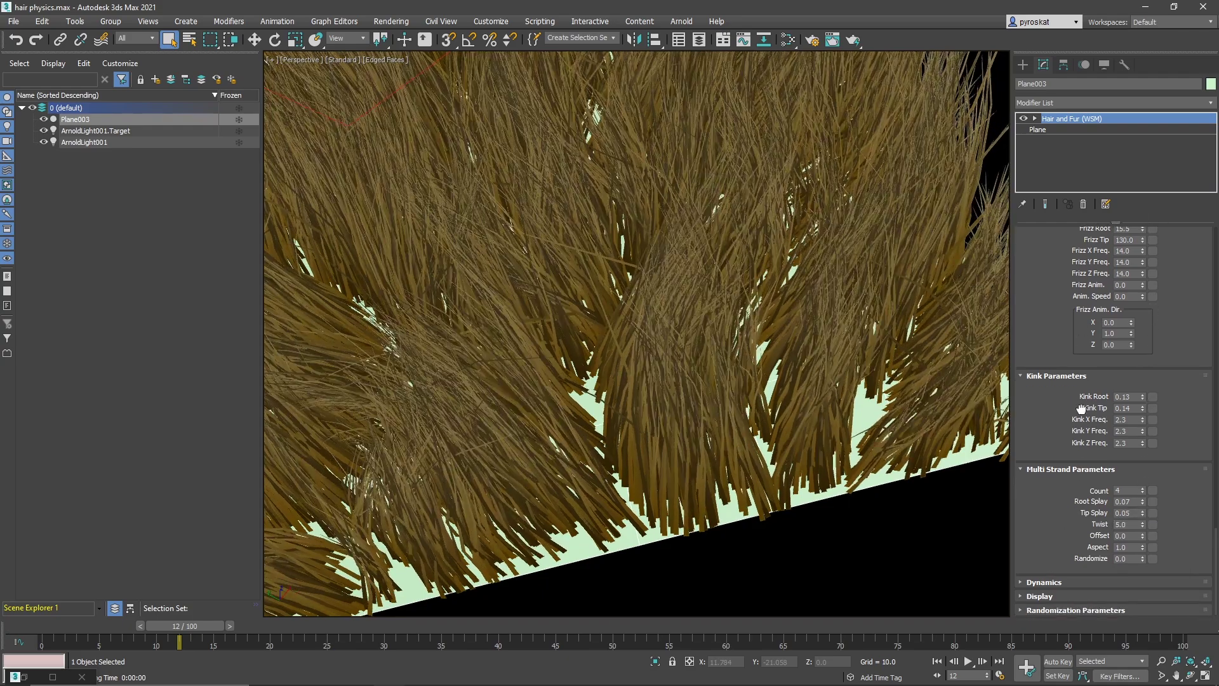
Preview the multi-strand hair in the Arnold RenderView and close the preview
{"action": "middle_click_drag", "start_coordinate": [717, 209], "coordinate": [730, 240]}
{"action": "scroll", "coordinate": [710, 368], "scroll_direction": "down", "scroll_amount": 4}
{"action": "scroll", "coordinate": [730, 241], "scroll_direction": "up", "scroll_amount": 3}
{"action": "middle_click_drag", "start_coordinate": [897, 293], "coordinate": [812, 330], "text": "alt"}
{"action": "scroll", "coordinate": [814, 322], "scroll_direction": "down", "scroll_amount": 4}
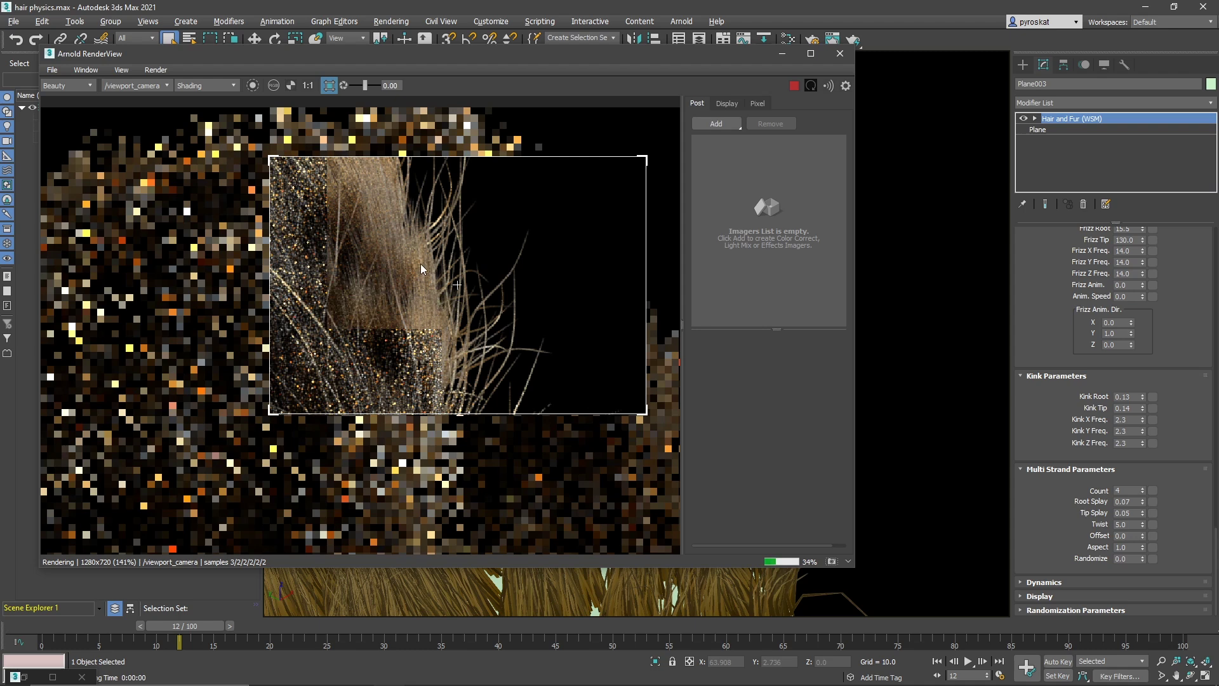
{"action": "left_click", "coordinate": [840, 55]}
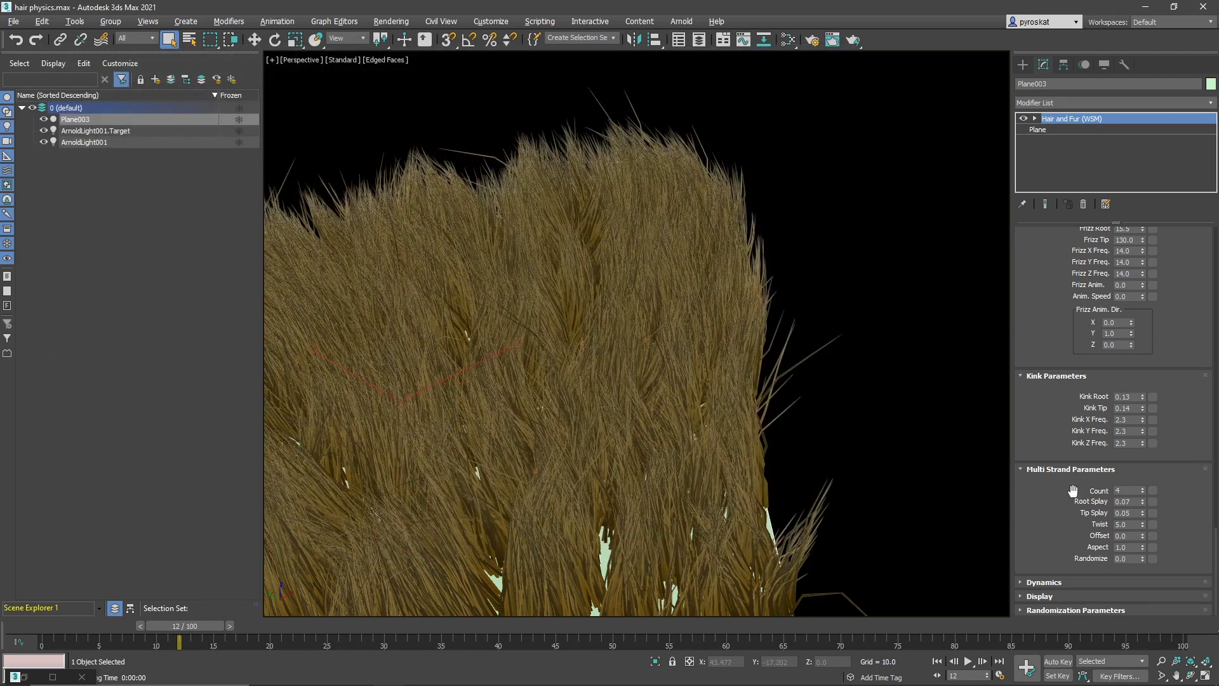
Set the multi-strand Count to 2
{"action": "double_click", "coordinate": [1124, 490]}
{"action": "type", "text": "2"}
{"action": "key", "text": "Return"}
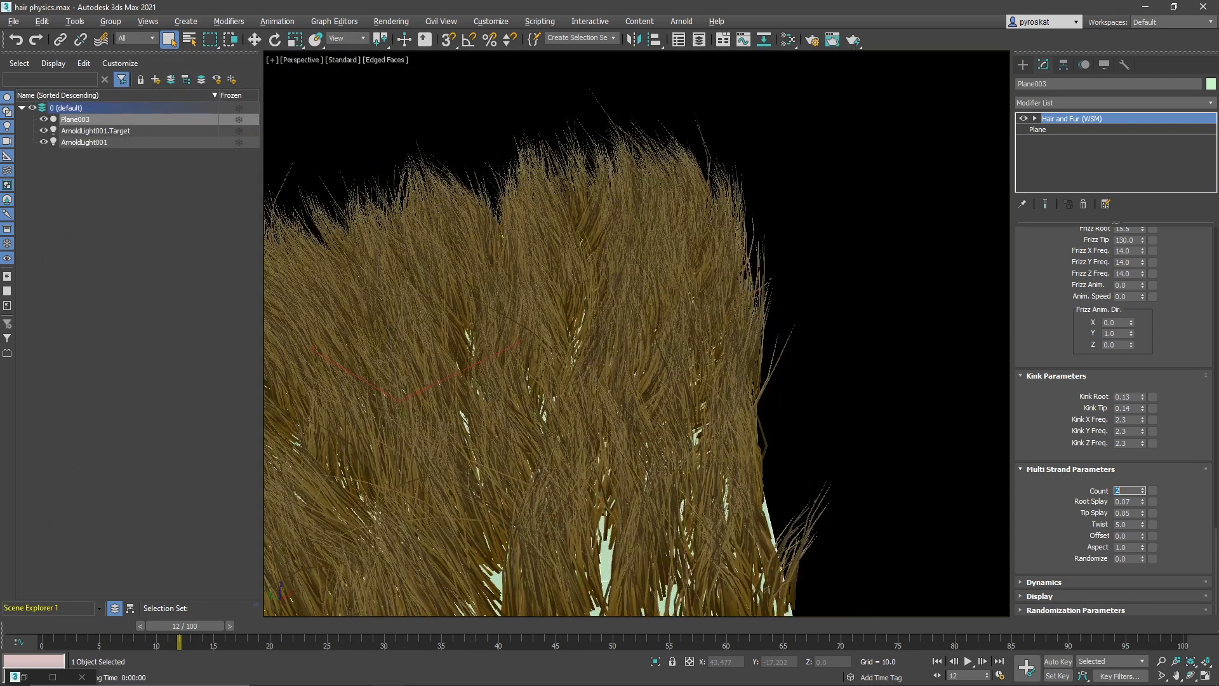
{"action": "middle_click_drag", "start_coordinate": [889, 410], "coordinate": [879, 367]}
Open the Slate Material Editor and set the Standard Hair material's Diffuse Weight to 1.0
{"action": "key", "text": "m"}
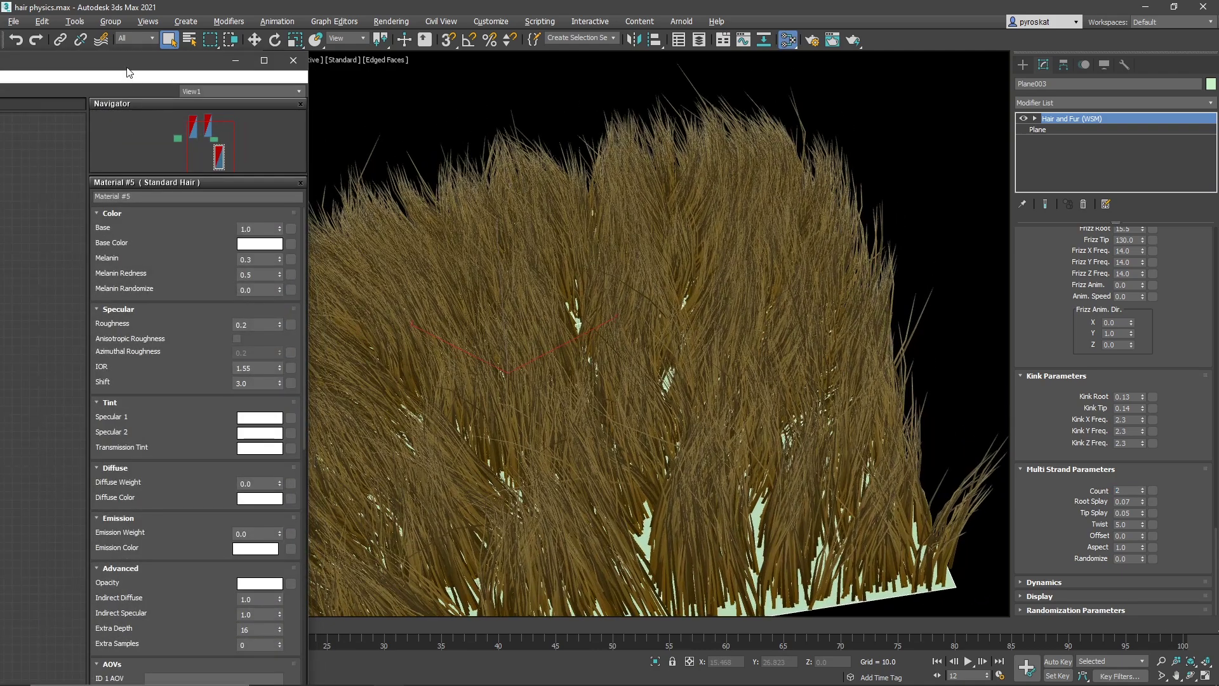
{"action": "left_click_drag", "start_coordinate": [129, 72], "coordinate": [583, 50]}
{"action": "mouse_move", "coordinate": [400, 344]}
{"action": "left_mouse_down"}
{"action": "mouse_move", "coordinate": [427, 339]}
{"action": "mouse_move", "coordinate": [408, 343]}
{"action": "left_mouse_up"}
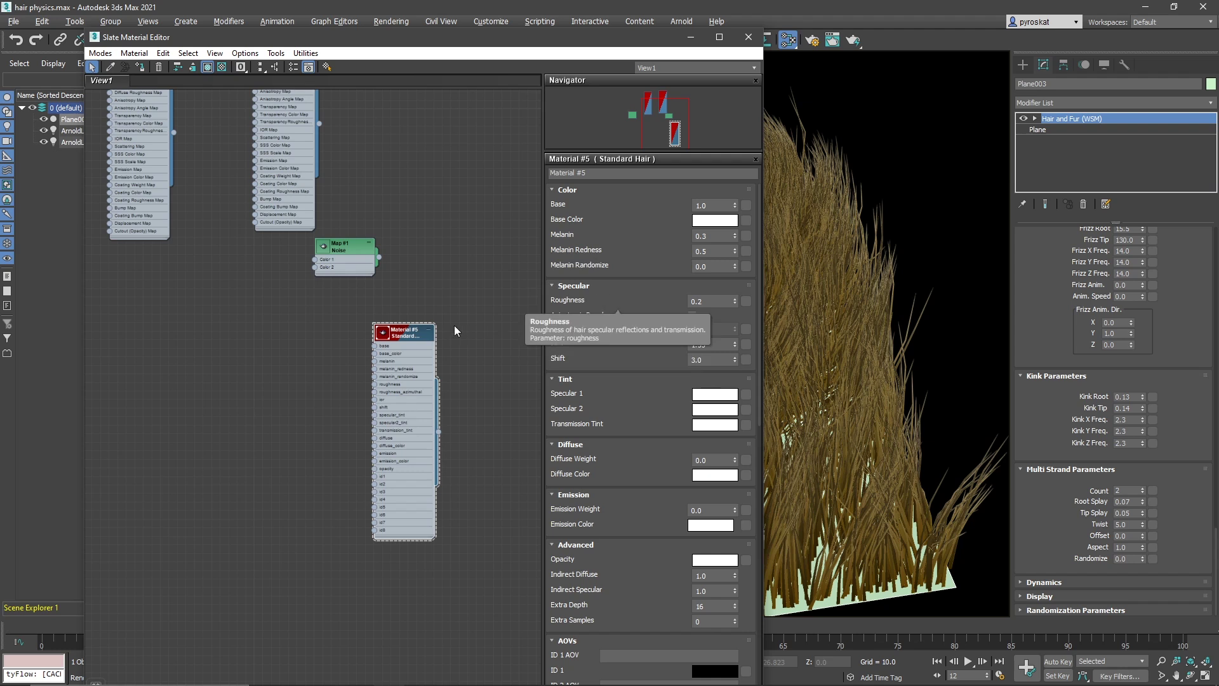
{"action": "double_click", "coordinate": [708, 460]}
{"action": "type", "text": "1"}
{"action": "key", "text": "Return"}
Set the Standard Hair material's Diffuse Color to brown with Red 0.169, Green 0.133 and Blue 0.098
{"action": "left_click", "coordinate": [707, 474]}
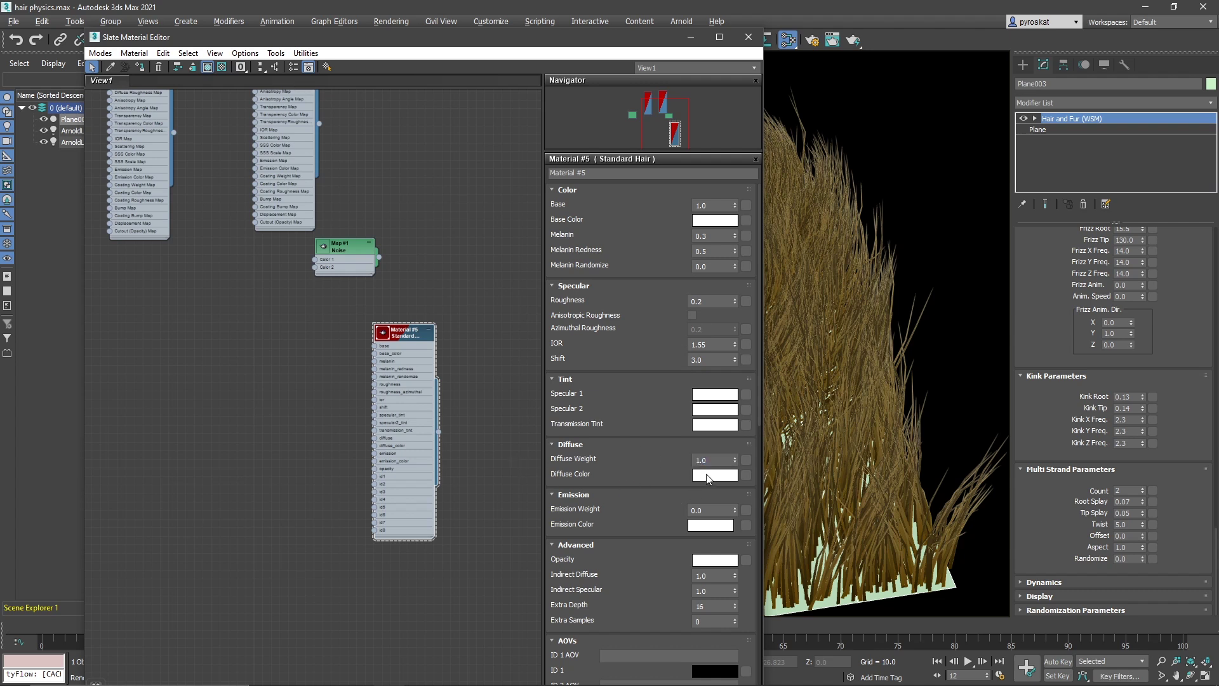
{"action": "left_click", "coordinate": [708, 476]}
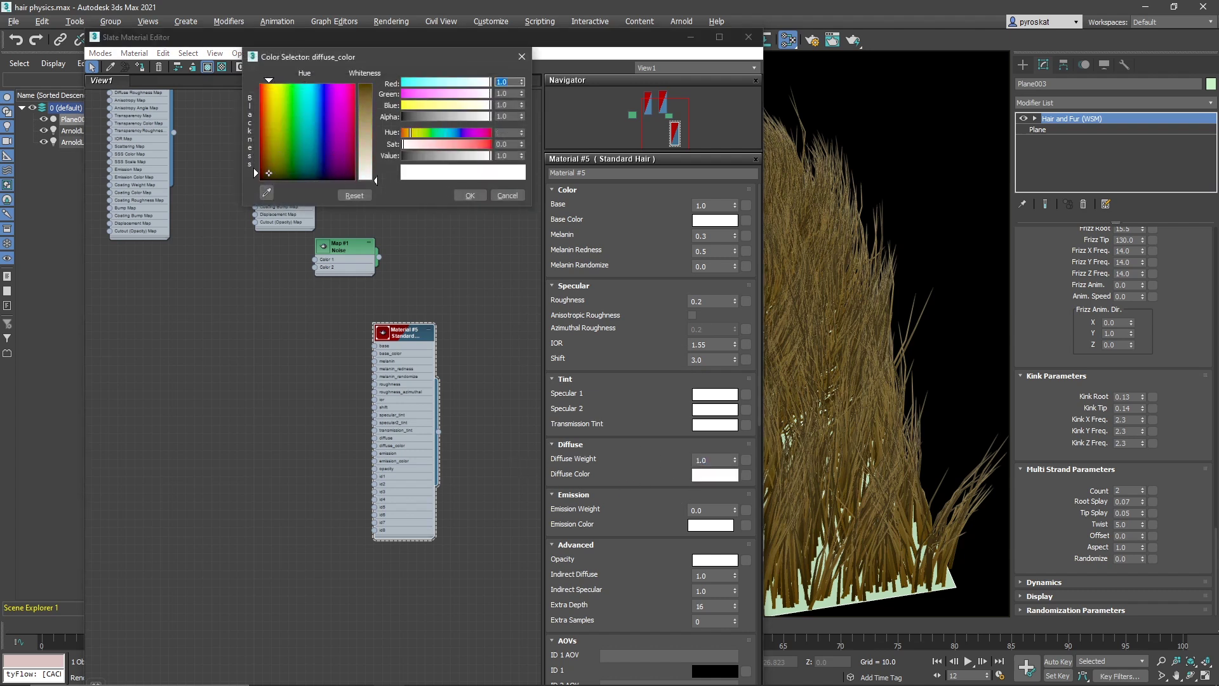
{"action": "left_click", "coordinate": [366, 94]}
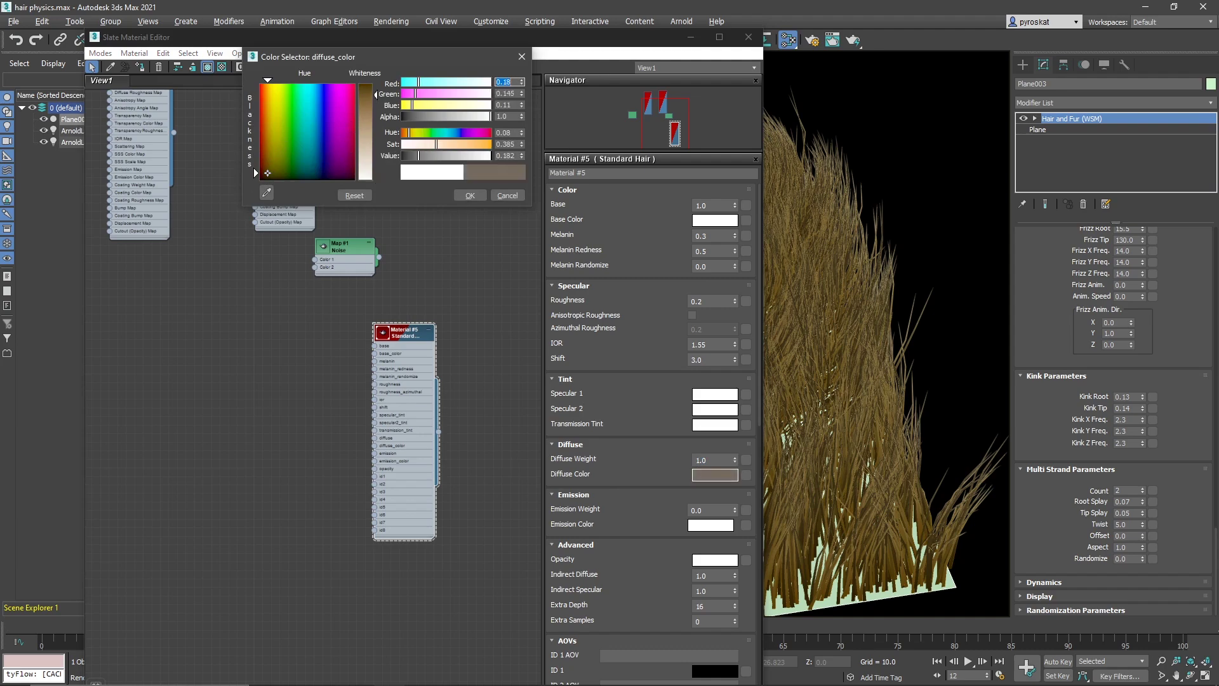
{"action": "left_click", "coordinate": [471, 195]}
Render the Perspective view to examine the hair's diffuse shading, and close the rendered frame
{"action": "left_click_drag", "start_coordinate": [654, 37], "coordinate": [321, 68]}
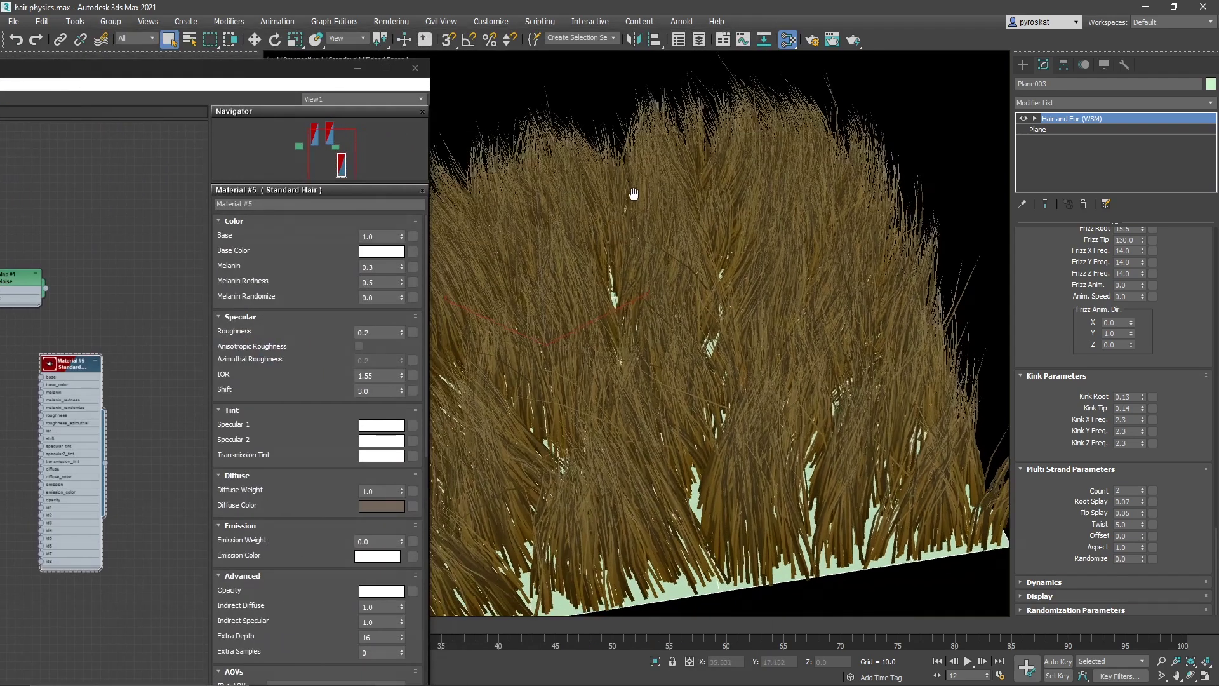
{"action": "middle_click_drag", "start_coordinate": [634, 194], "coordinate": [647, 210]}
{"action": "scroll", "coordinate": [648, 210], "scroll_direction": "down", "scroll_amount": 3}
{"action": "key", "text": "shift+q"}
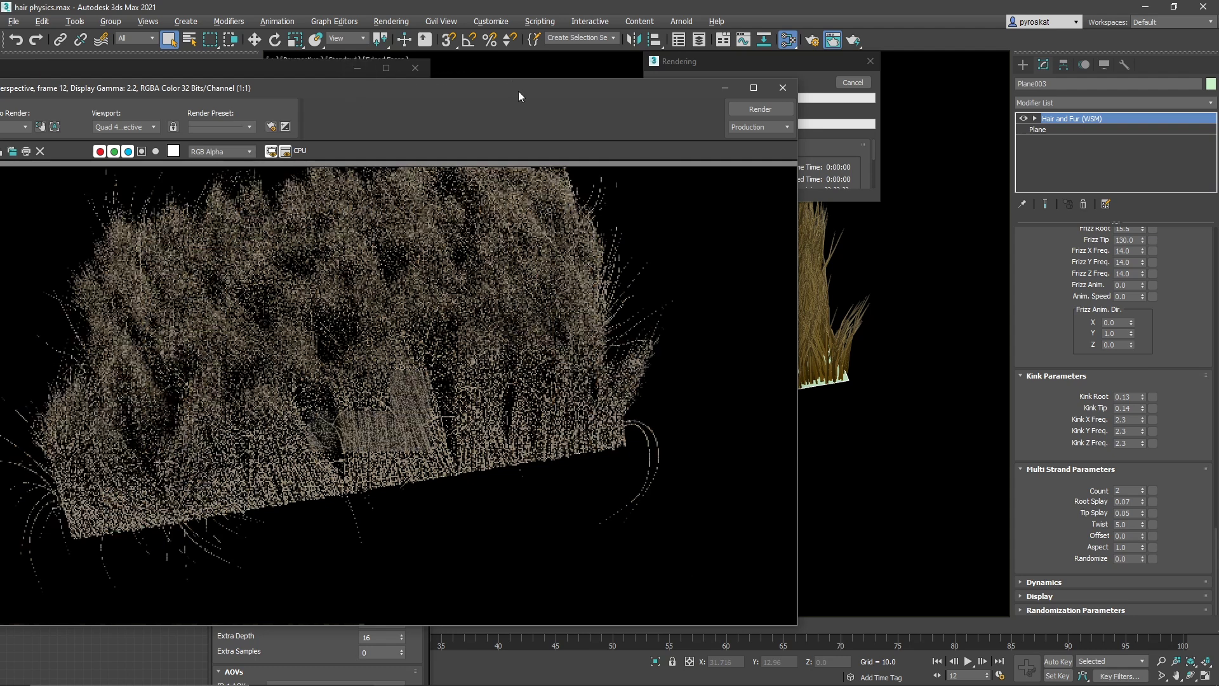
{"action": "left_click_drag", "start_coordinate": [518, 93], "coordinate": [699, 94]}
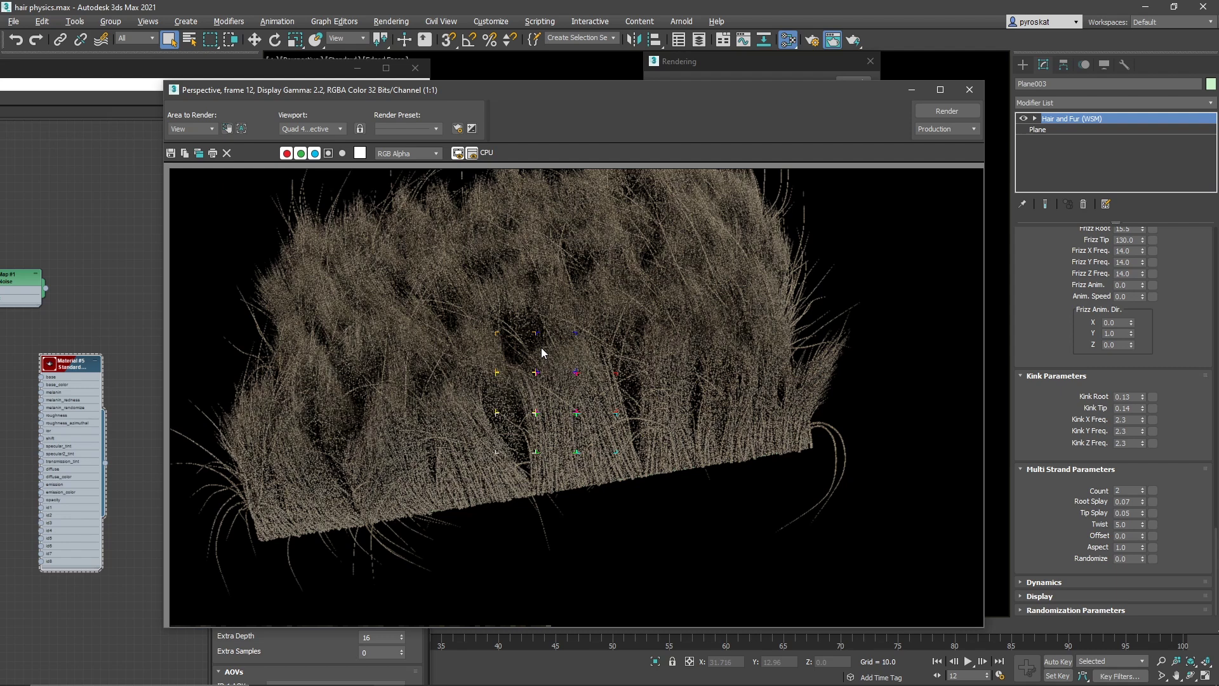
{"action": "left_click", "coordinate": [978, 91]}
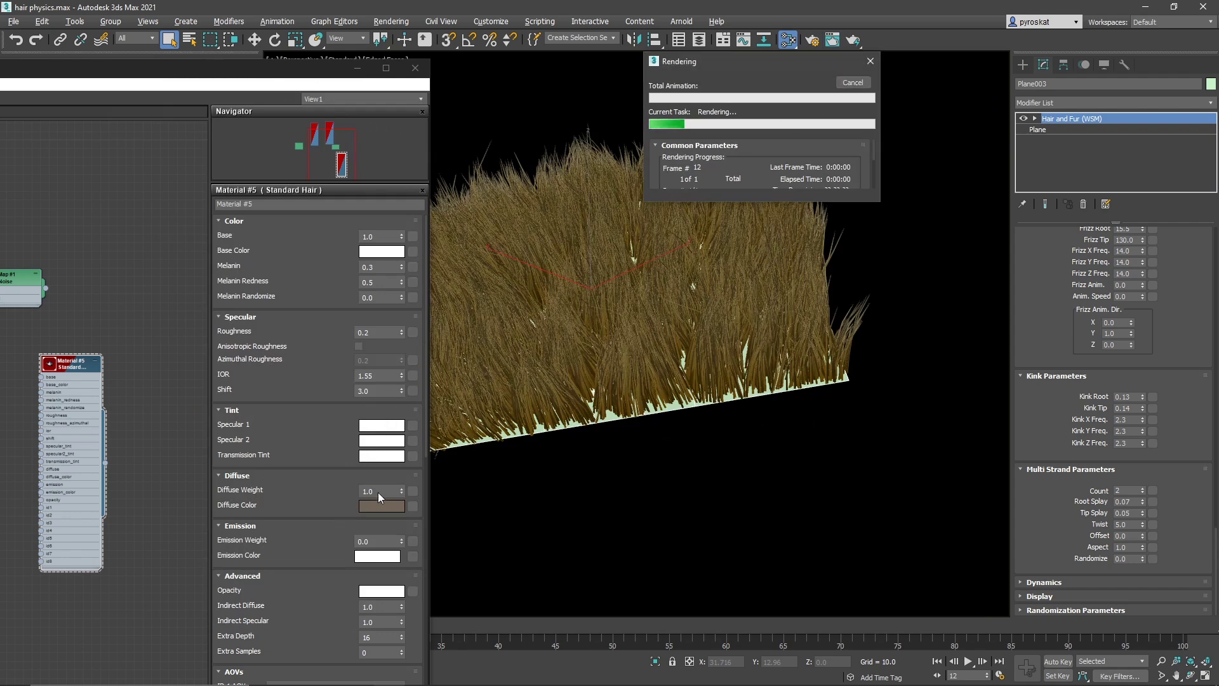
Set the Standard Hair material's Diffuse Weight, Melanin and Melanin Redness to 0.0
{"action": "left_click", "coordinate": [401, 490]}
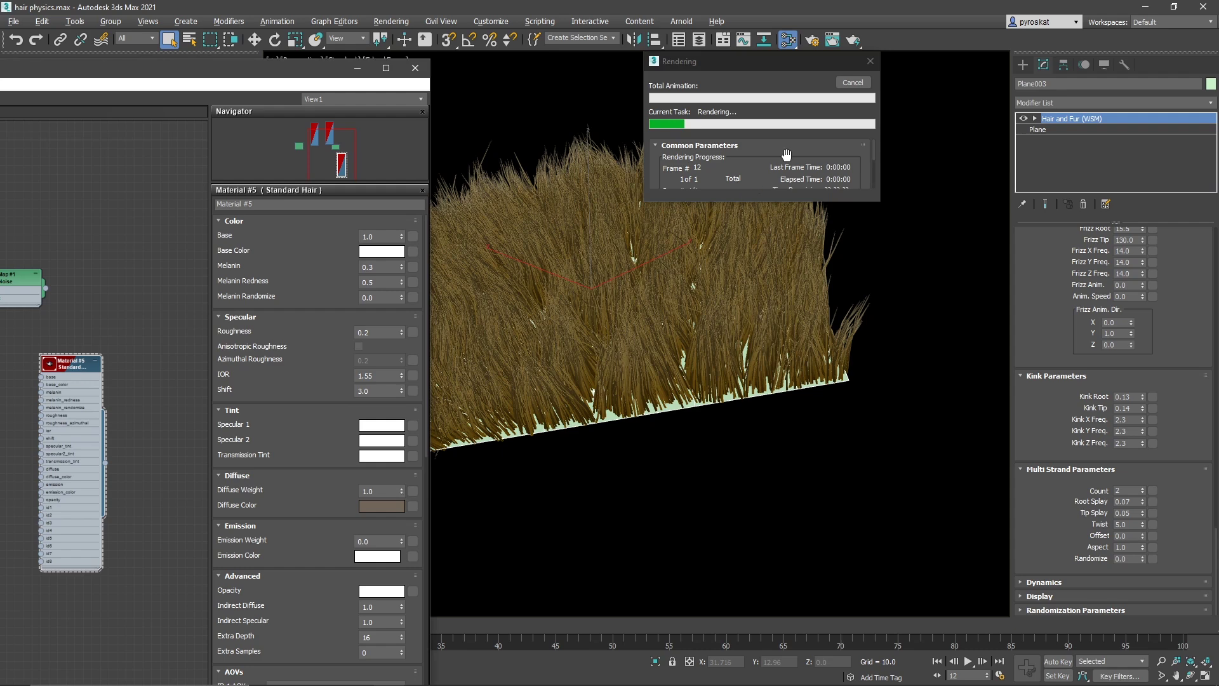
{"action": "right_click", "coordinate": [398, 492]}
{"action": "right_click", "coordinate": [402, 494]}
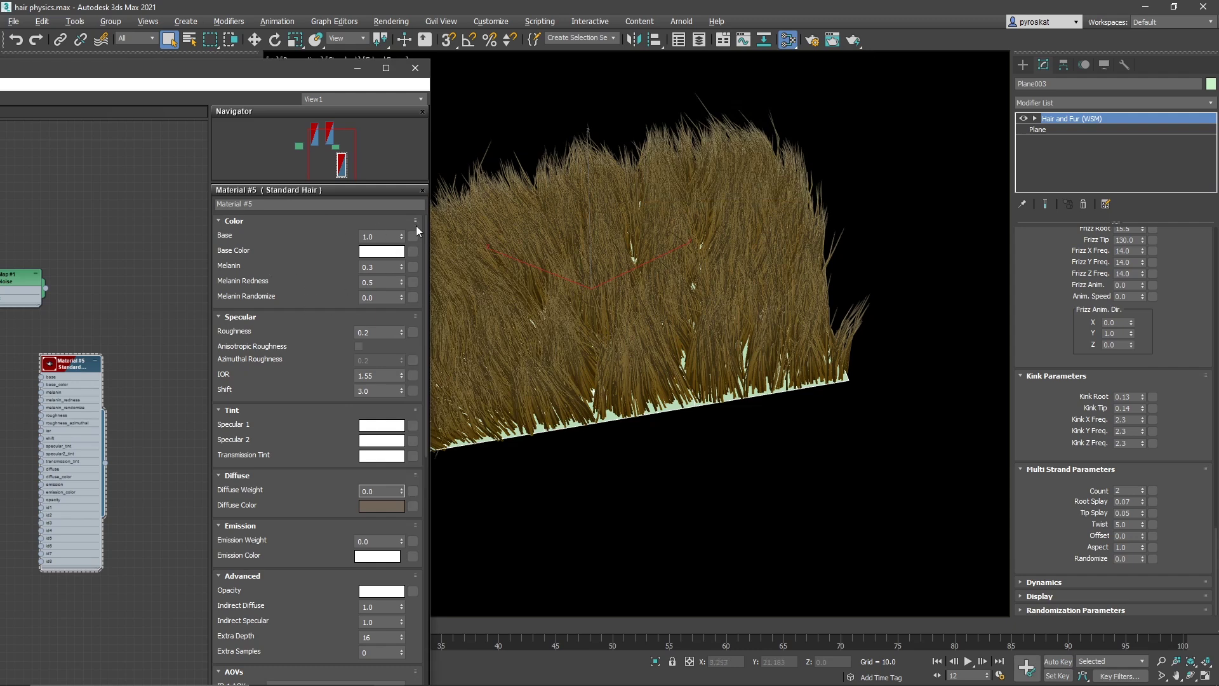
{"action": "scroll", "coordinate": [661, 314], "scroll_direction": "up", "scroll_amount": 2}
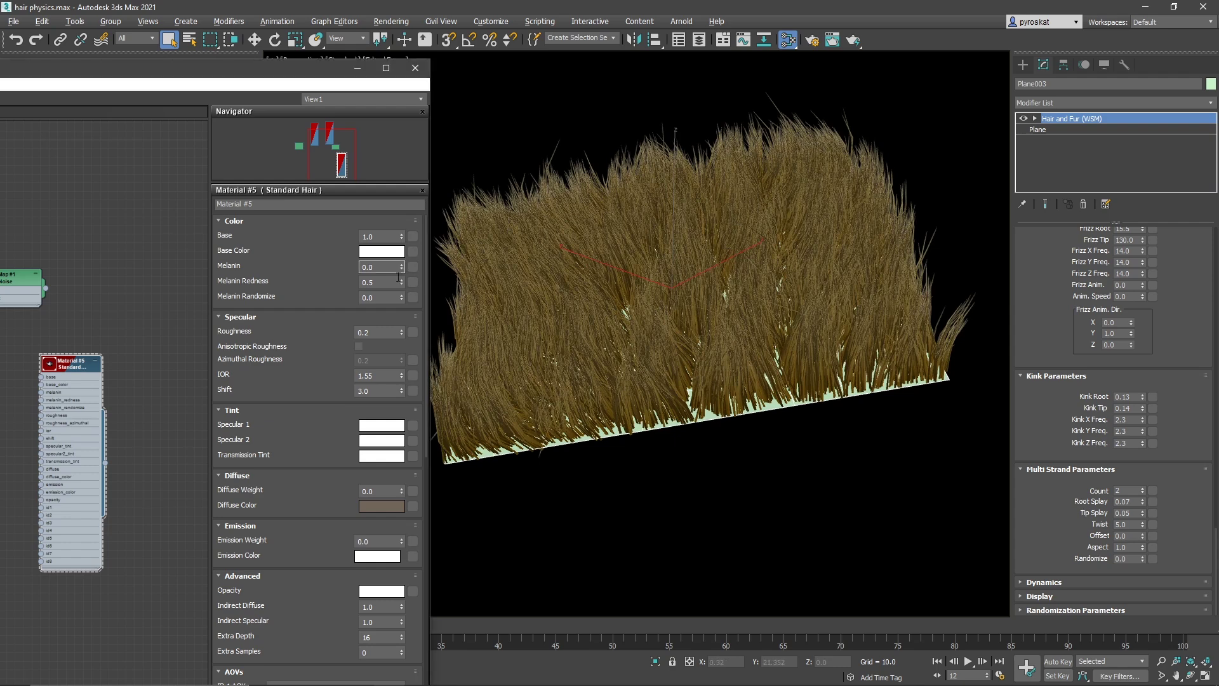
{"action": "right_click", "coordinate": [401, 265]}
{"action": "right_click", "coordinate": [401, 284]}
{"action": "right_click", "coordinate": [402, 282]}
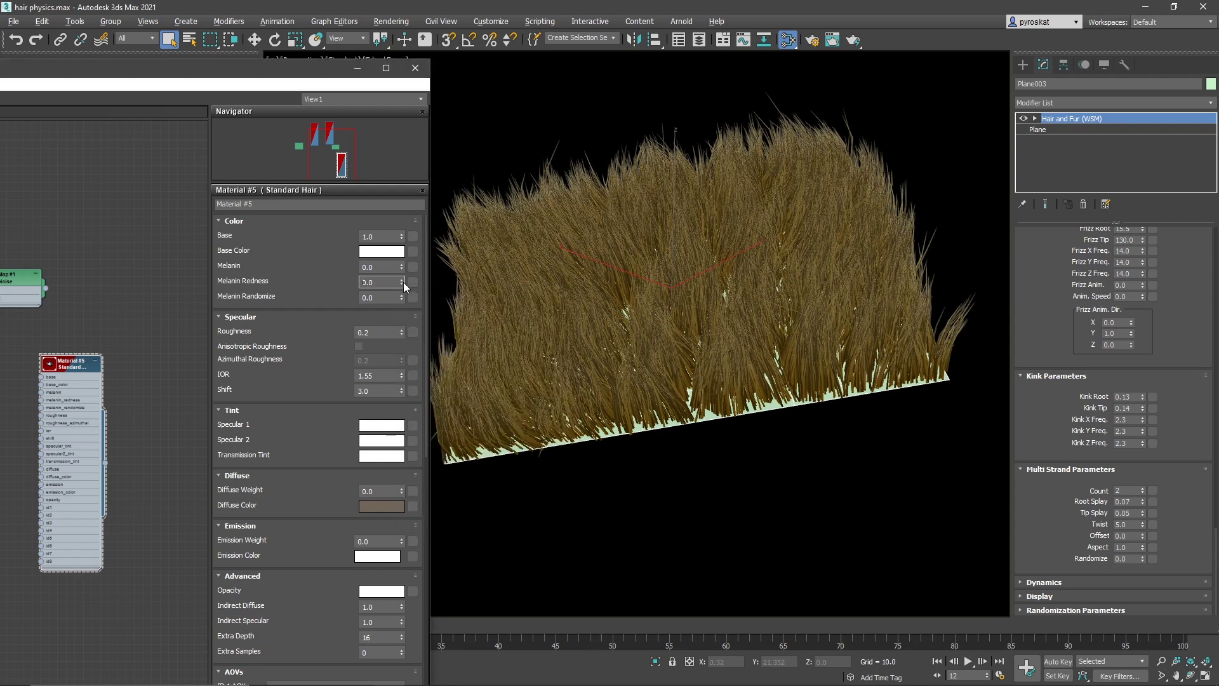
Set the hair material's Base Color to pink with Green at about 0.295, and run a brief test render
{"action": "left_click", "coordinate": [386, 254]}
{"action": "left_click_drag", "start_coordinate": [445, 94], "coordinate": [429, 94]}
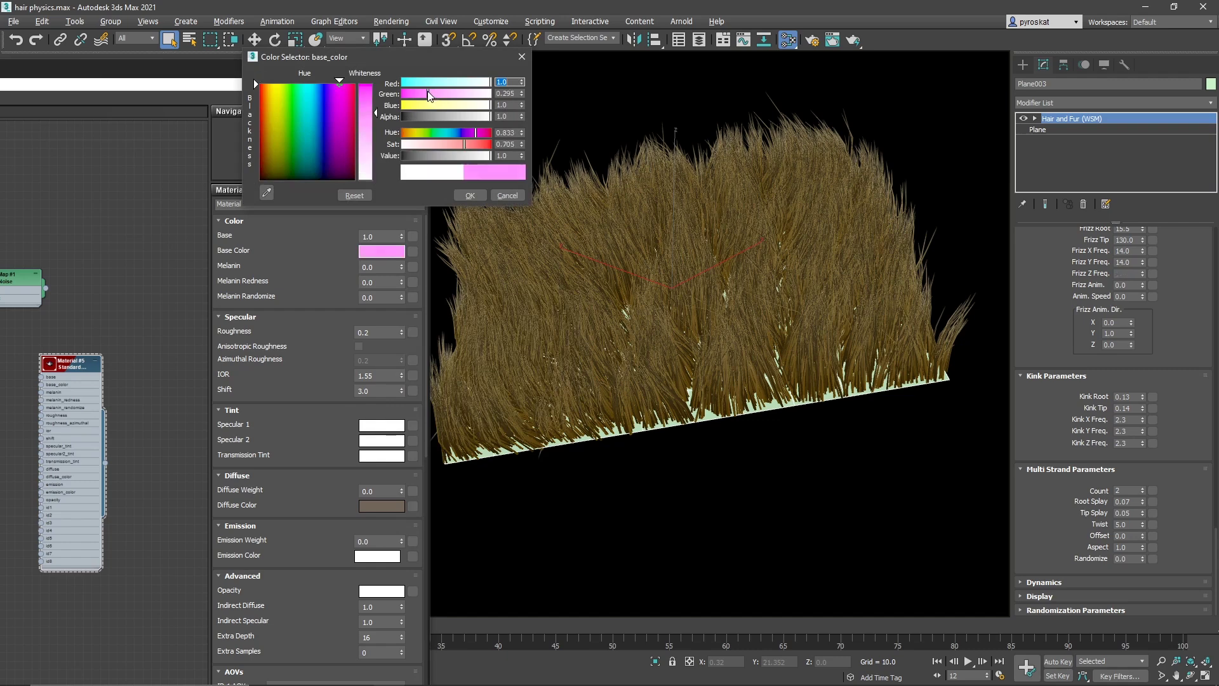
{"action": "left_click", "coordinate": [470, 195]}
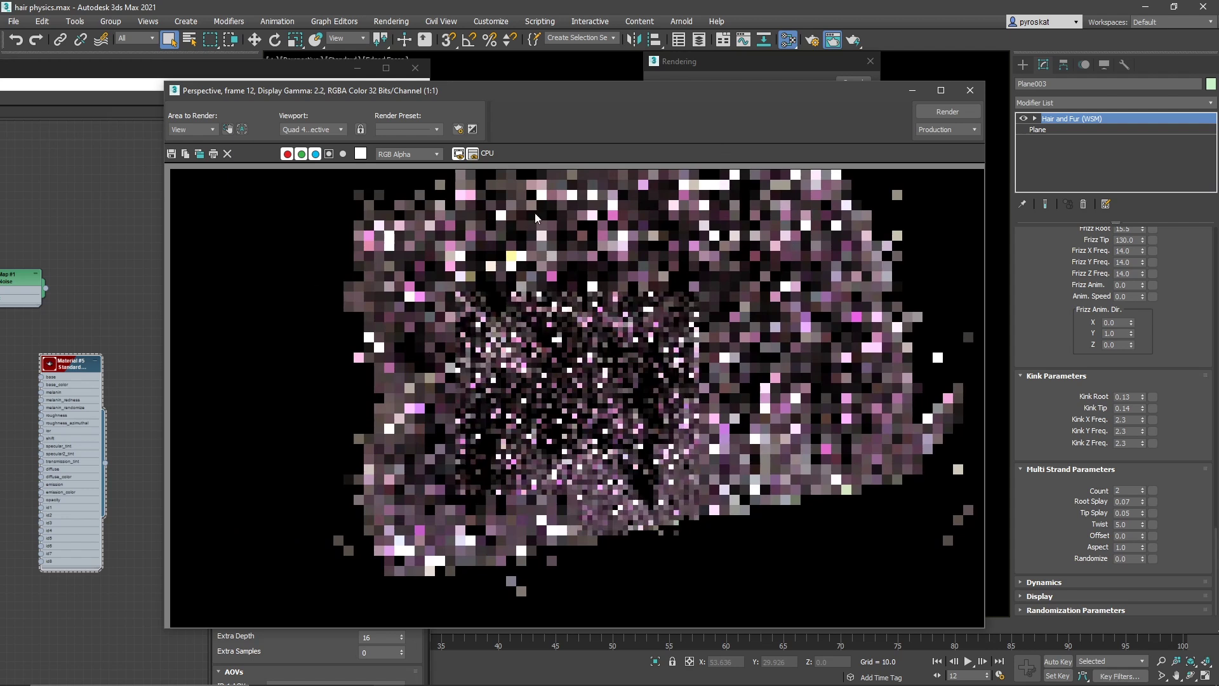
{"action": "left_click", "coordinate": [970, 90]}
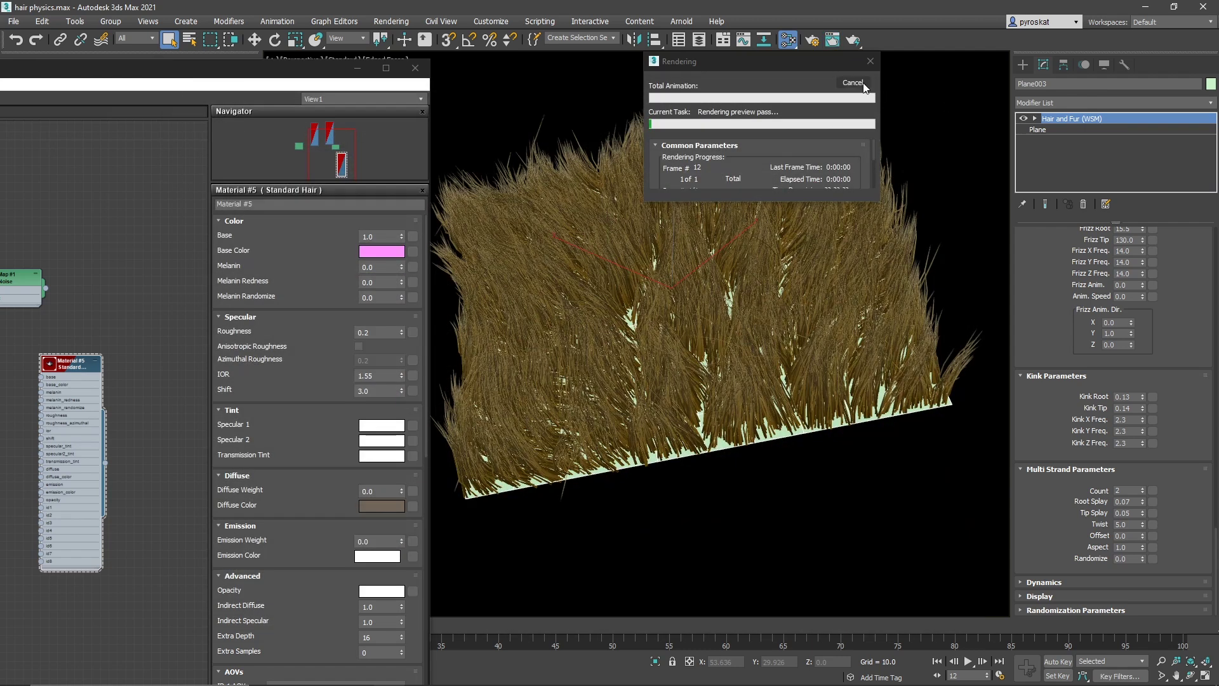
{"action": "left_click", "coordinate": [863, 83]}
Assign the Noise map from the material editor to the Root Color map slot in the hair's Material Parameters
{"action": "scroll", "coordinate": [1061, 309], "scroll_direction": "up", "scroll_amount": 10}
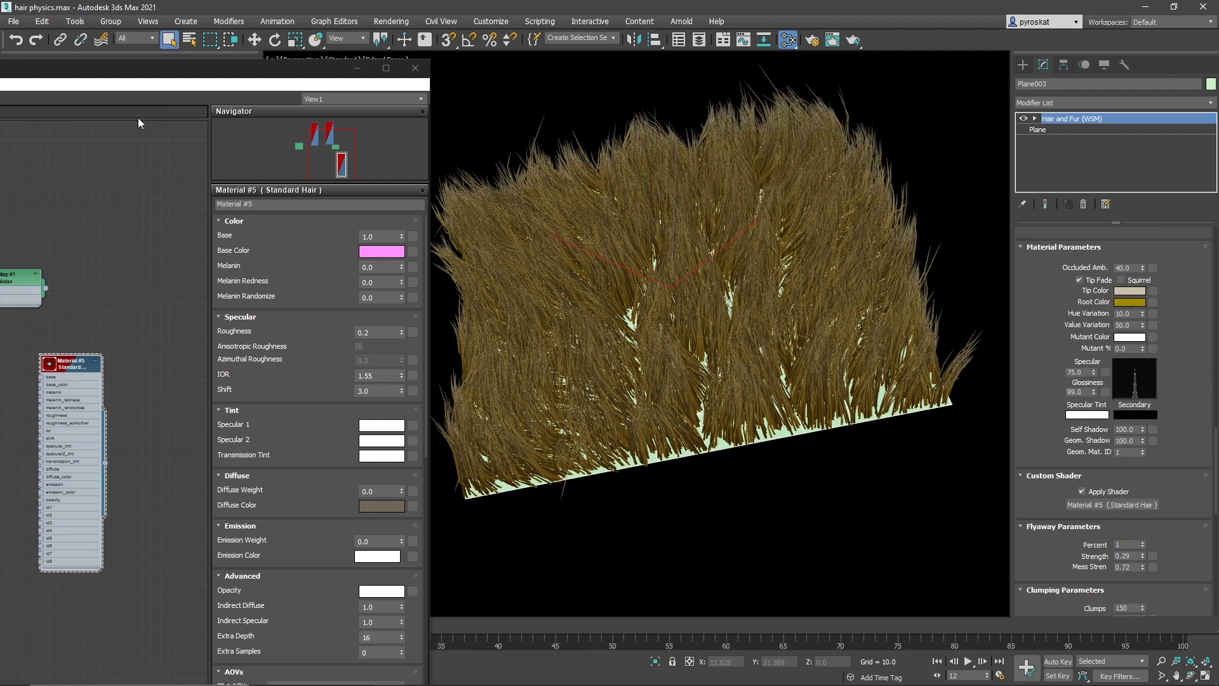
{"action": "middle_click_drag", "start_coordinate": [109, 245], "coordinate": [181, 218]}
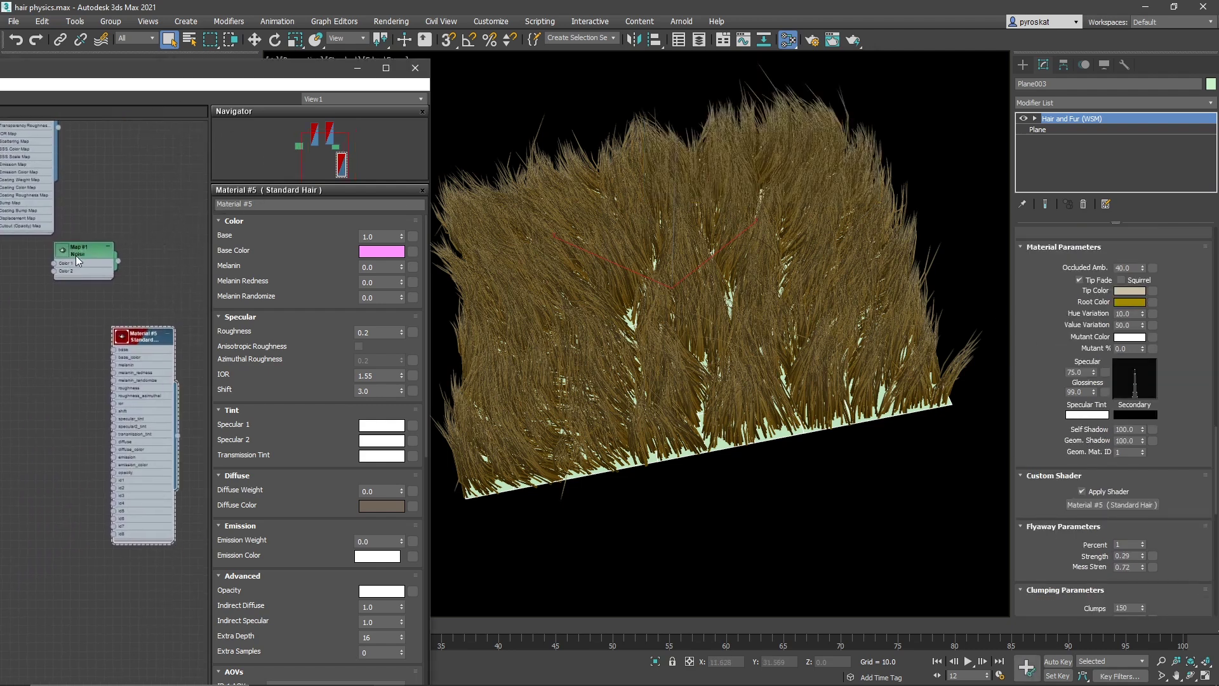
{"action": "left_click_drag", "start_coordinate": [75, 255], "coordinate": [134, 242]}
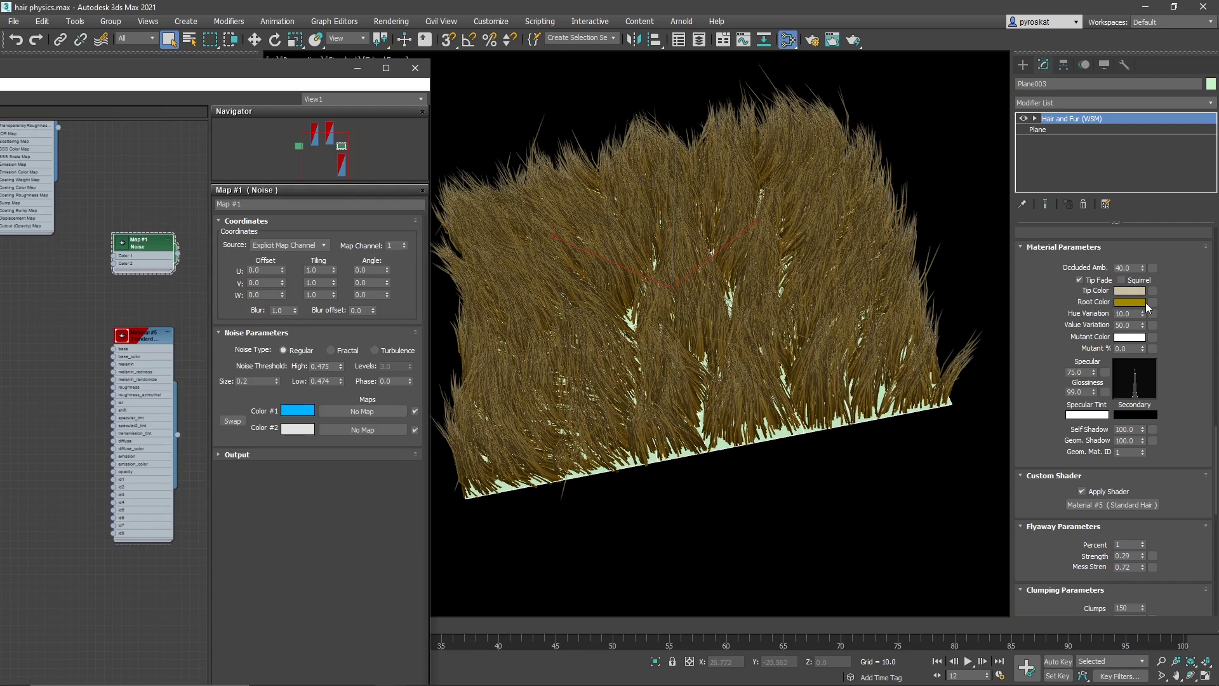
{"action": "left_click_drag", "start_coordinate": [178, 255], "coordinate": [1153, 303]}
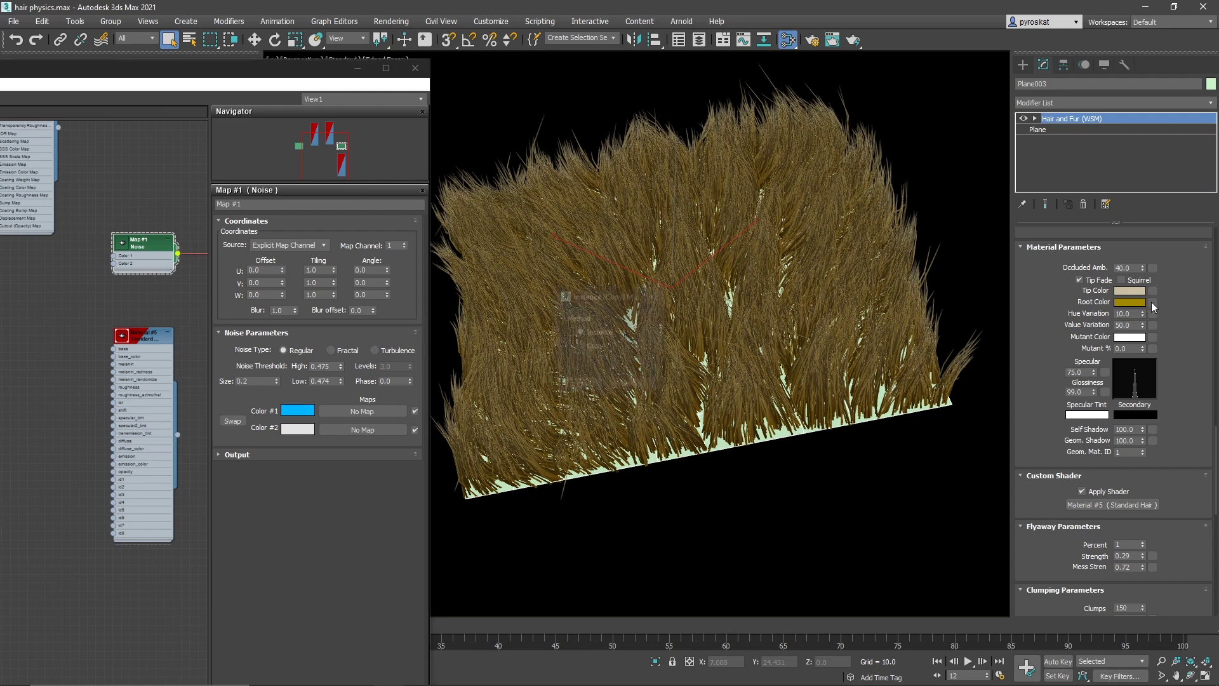
{"action": "left_click", "coordinate": [581, 385]}
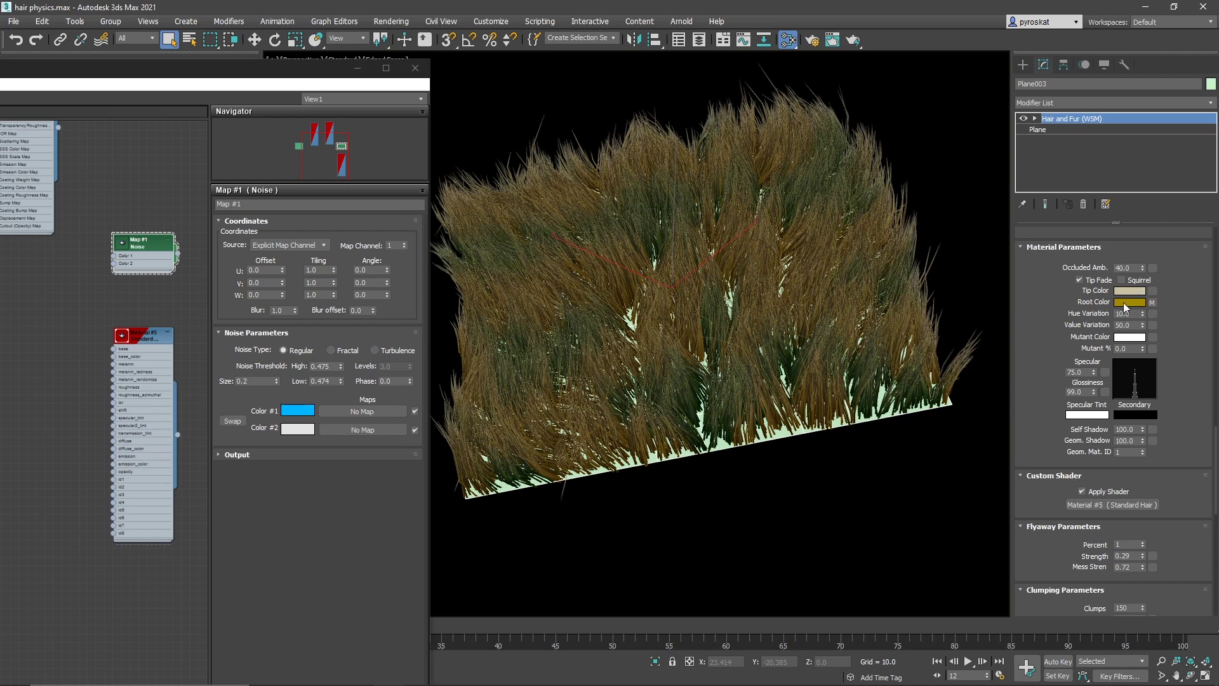
Set the hair's Root Color to white
{"action": "left_click", "coordinate": [1127, 304]}
{"action": "left_click_drag", "start_coordinate": [378, 154], "coordinate": [370, 180]}
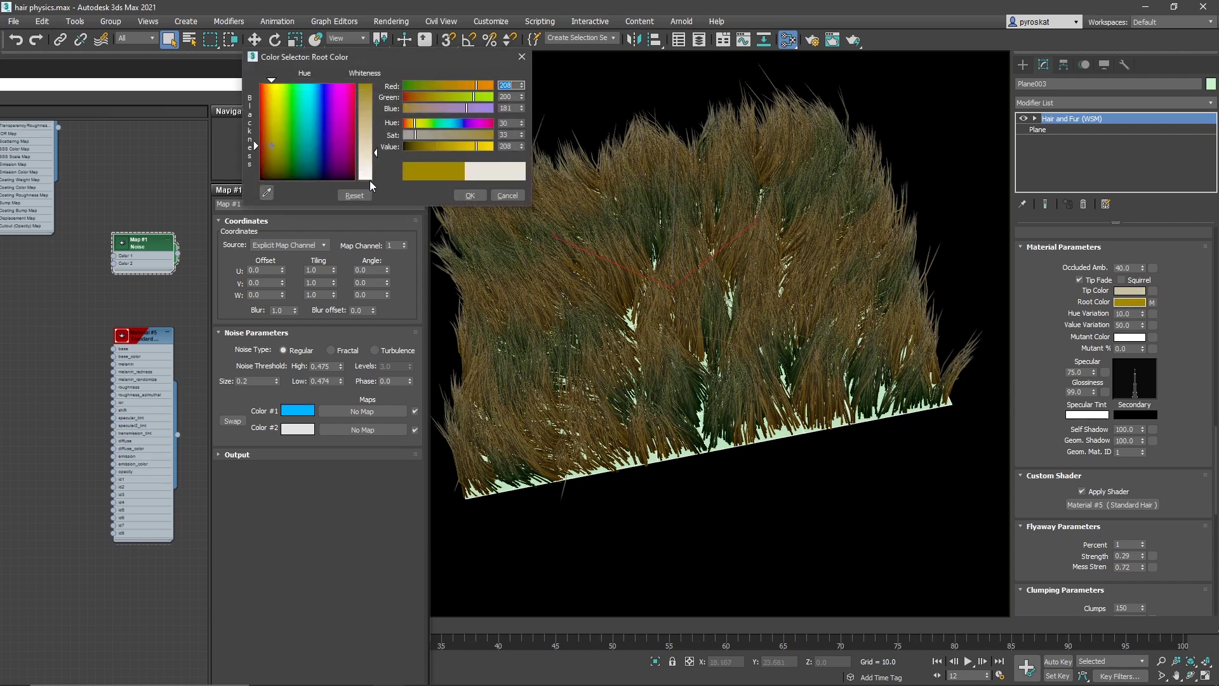
{"action": "left_click", "coordinate": [477, 194]}
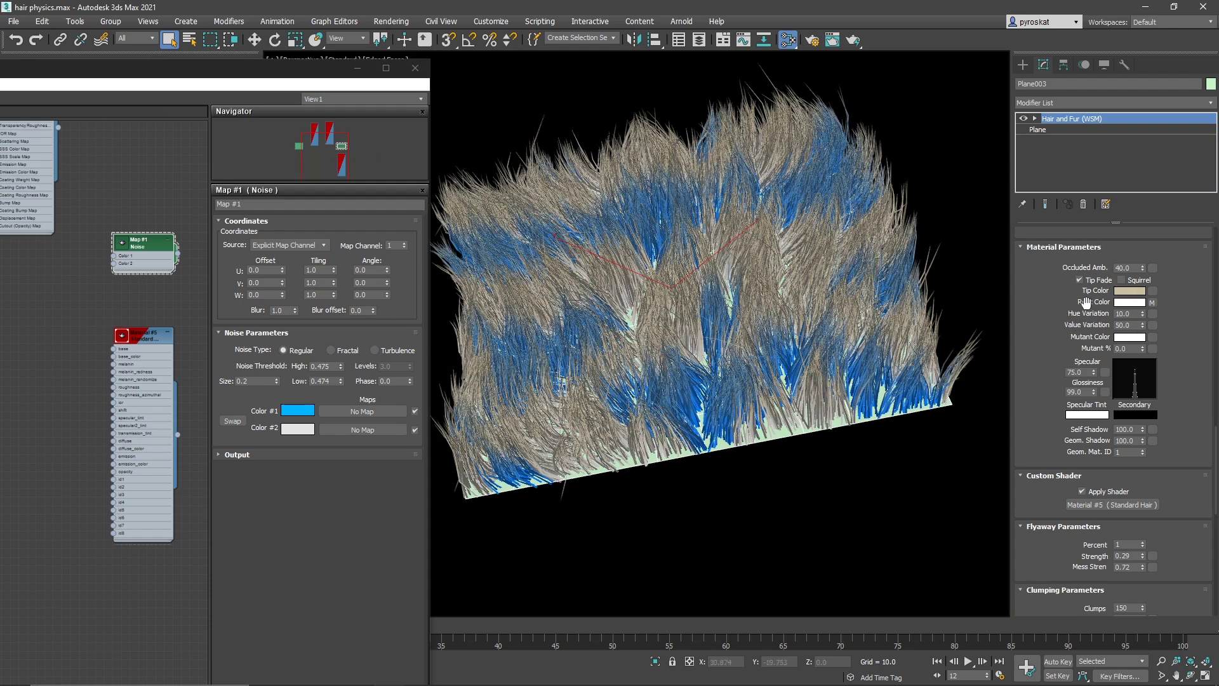
Copy the Root Color map to the Tip Color slot as an instance and set the Tip Color to white
{"action": "left_click_drag", "start_coordinate": [1151, 304], "coordinate": [1152, 292]}
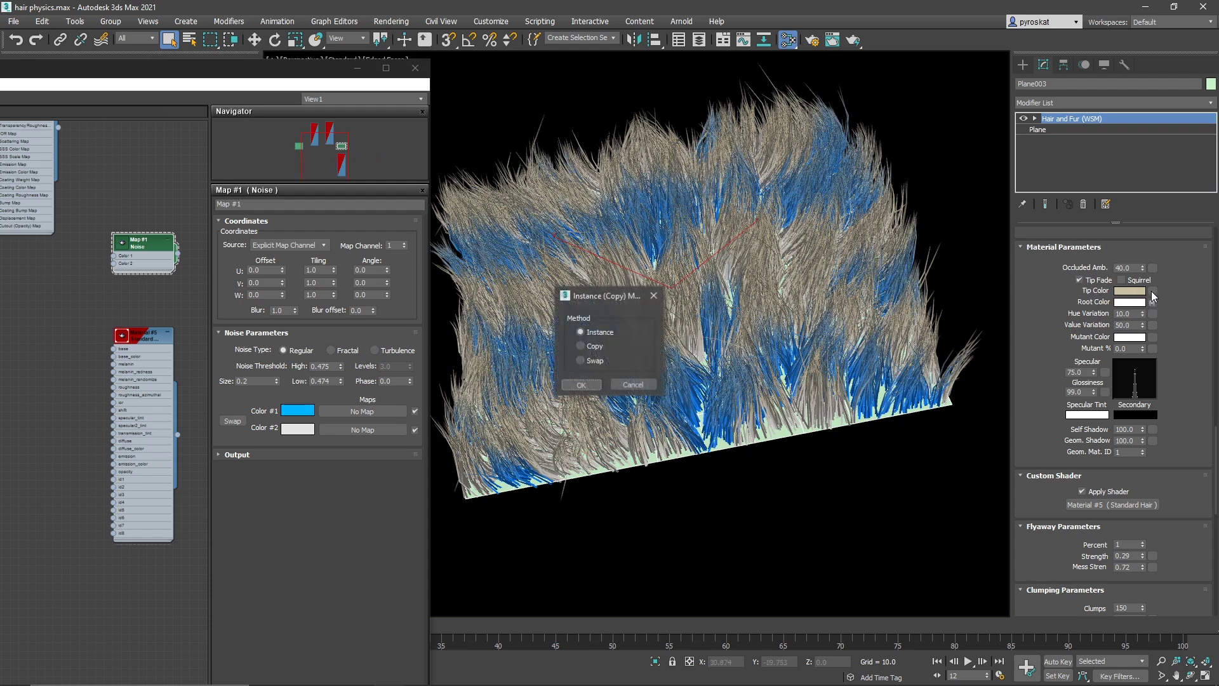
{"action": "left_click", "coordinate": [581, 385]}
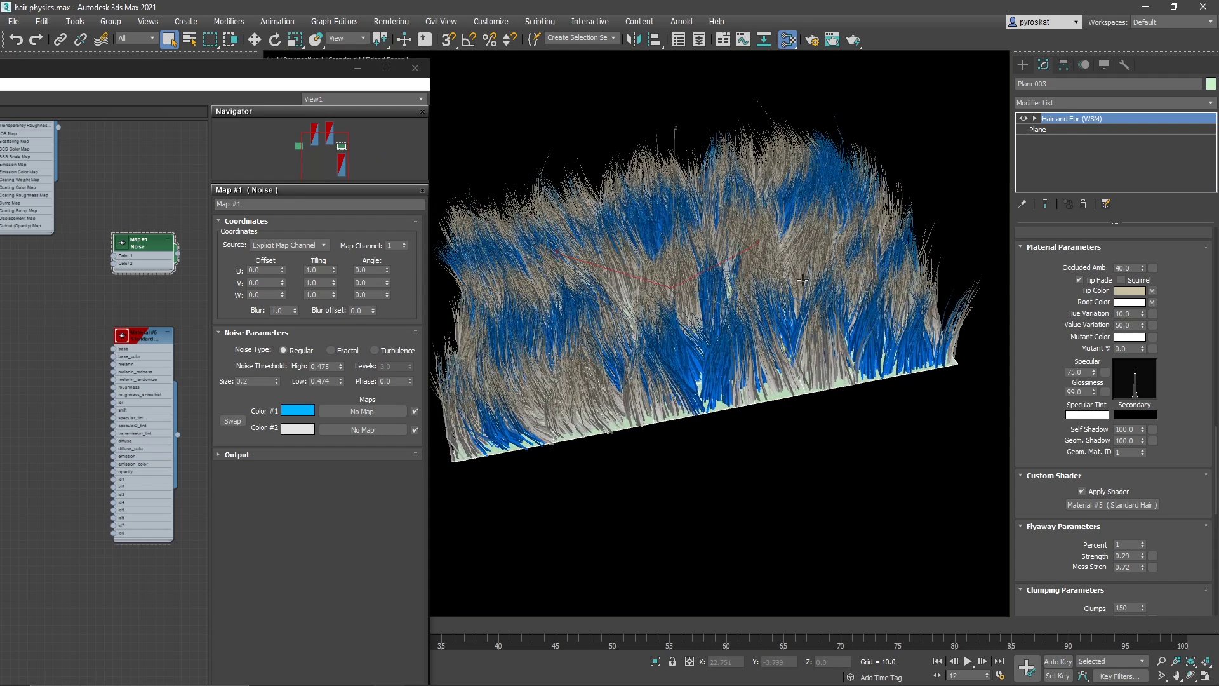
{"action": "left_click", "coordinate": [1123, 293]}
{"action": "left_click_drag", "start_coordinate": [367, 148], "coordinate": [366, 184]}
{"action": "left_click", "coordinate": [457, 192]}
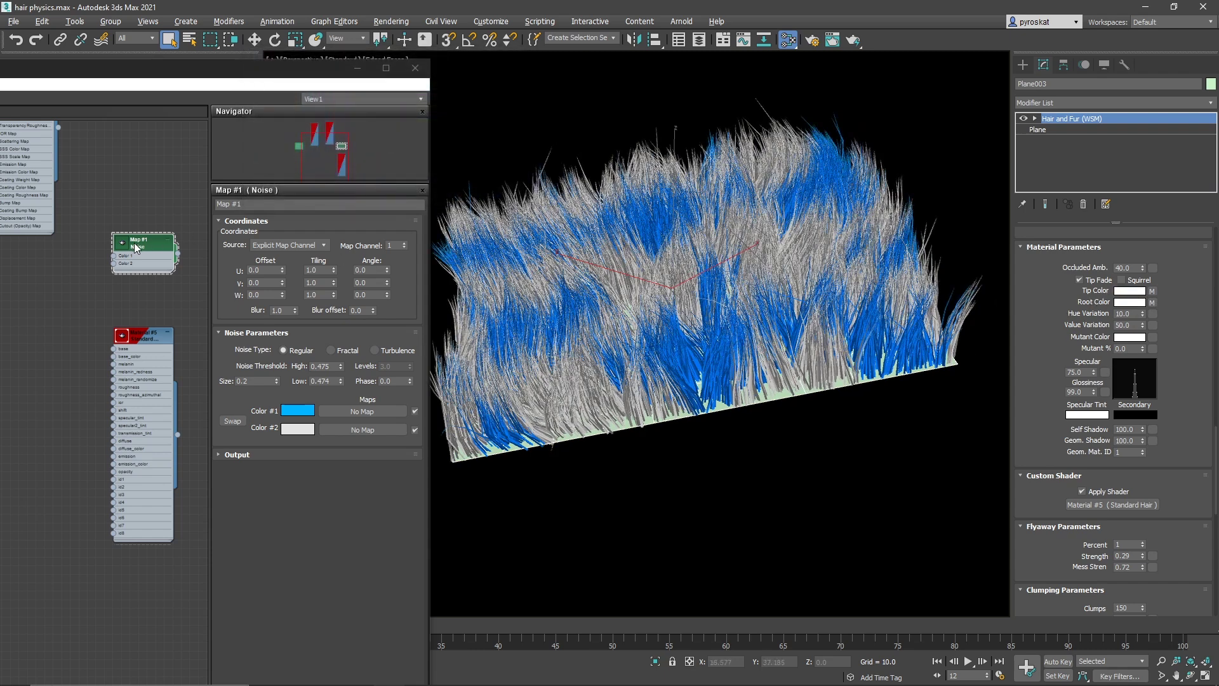
{"action": "mouse_move", "coordinate": [135, 243]}
{"action": "left_mouse_down"}
{"action": "mouse_move", "coordinate": [153, 242]}
{"action": "mouse_move", "coordinate": [138, 224]}
{"action": "left_mouse_up"}
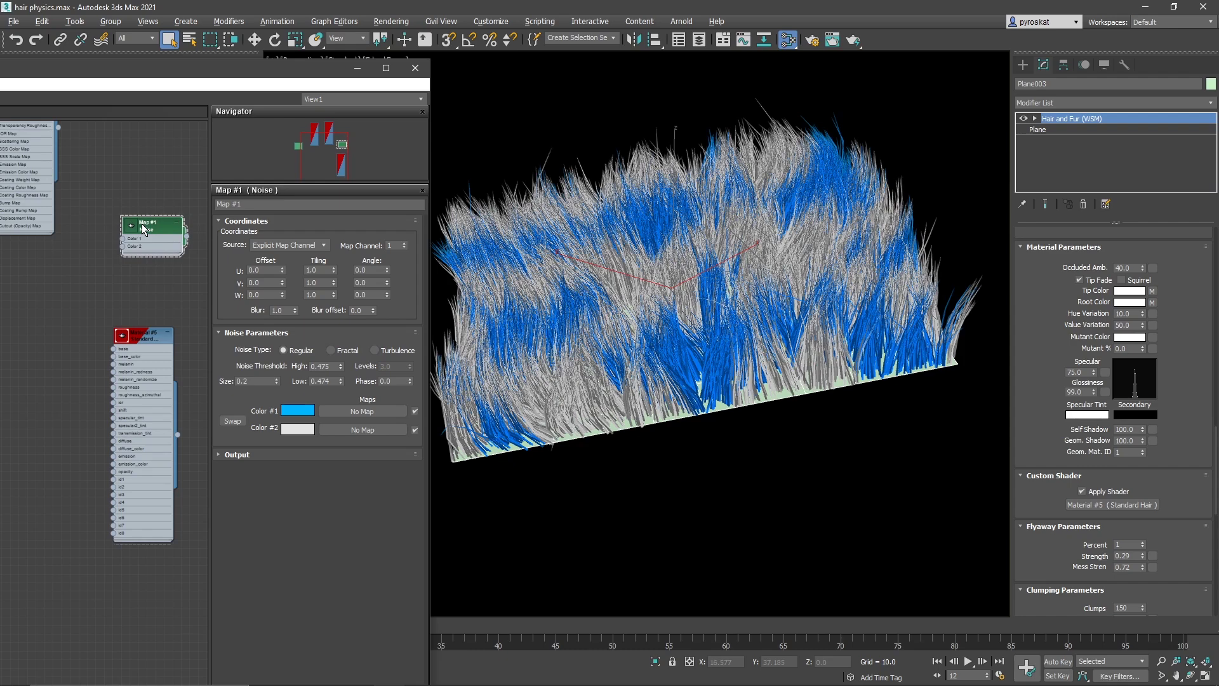
Add an Arnold User Data RGB map and place it beside the Standard Hair material's inputs
{"action": "middle_click_drag", "start_coordinate": [774, 289], "coordinate": [765, 321], "text": "alt"}
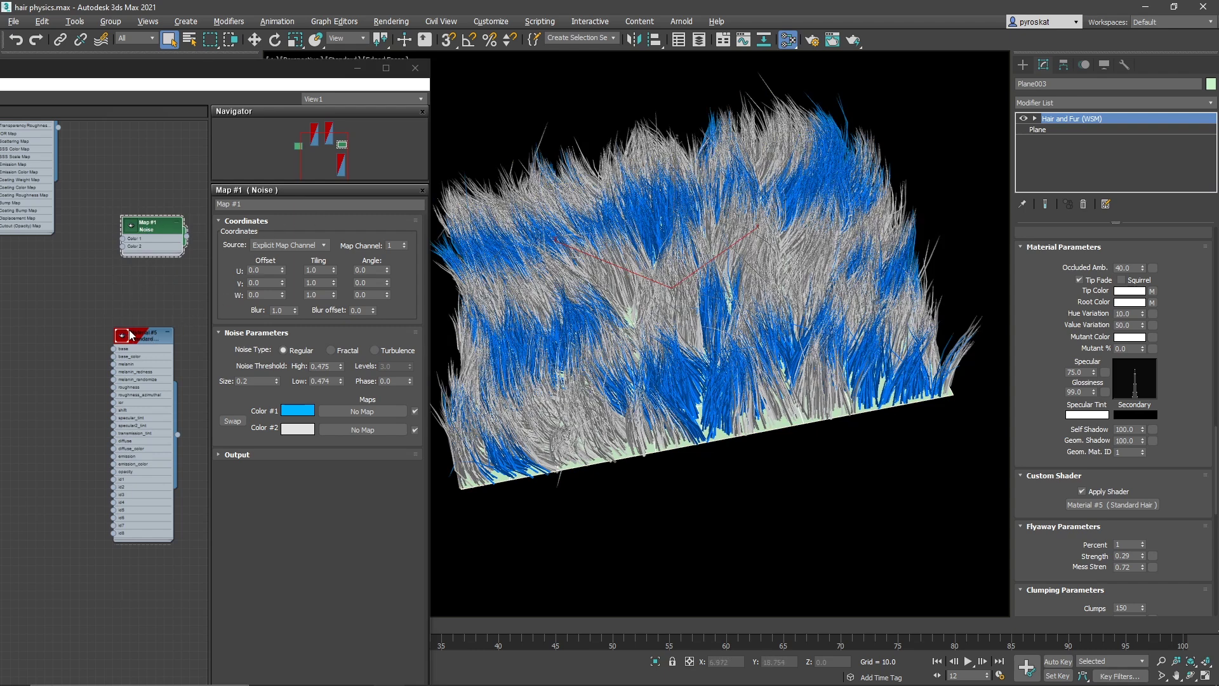
{"action": "left_click_drag", "start_coordinate": [131, 335], "coordinate": [156, 326]}
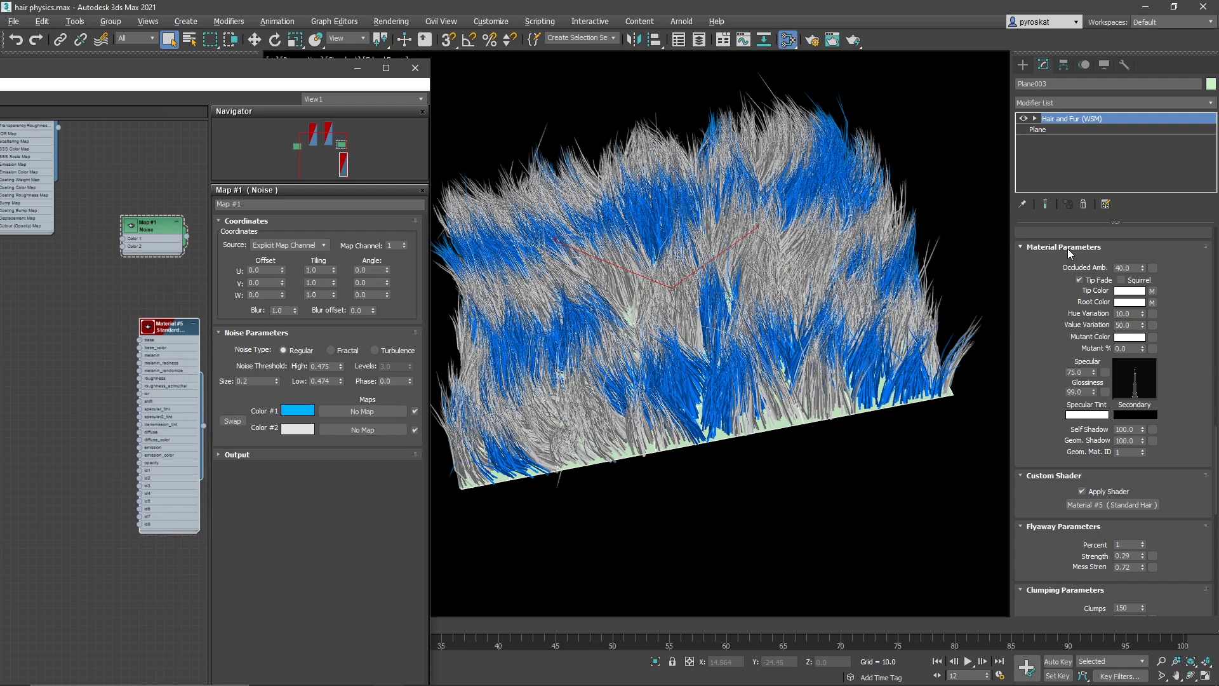
{"action": "right_click", "coordinate": [91, 367]}
{"action": "mouse_move", "coordinate": [121, 391]}
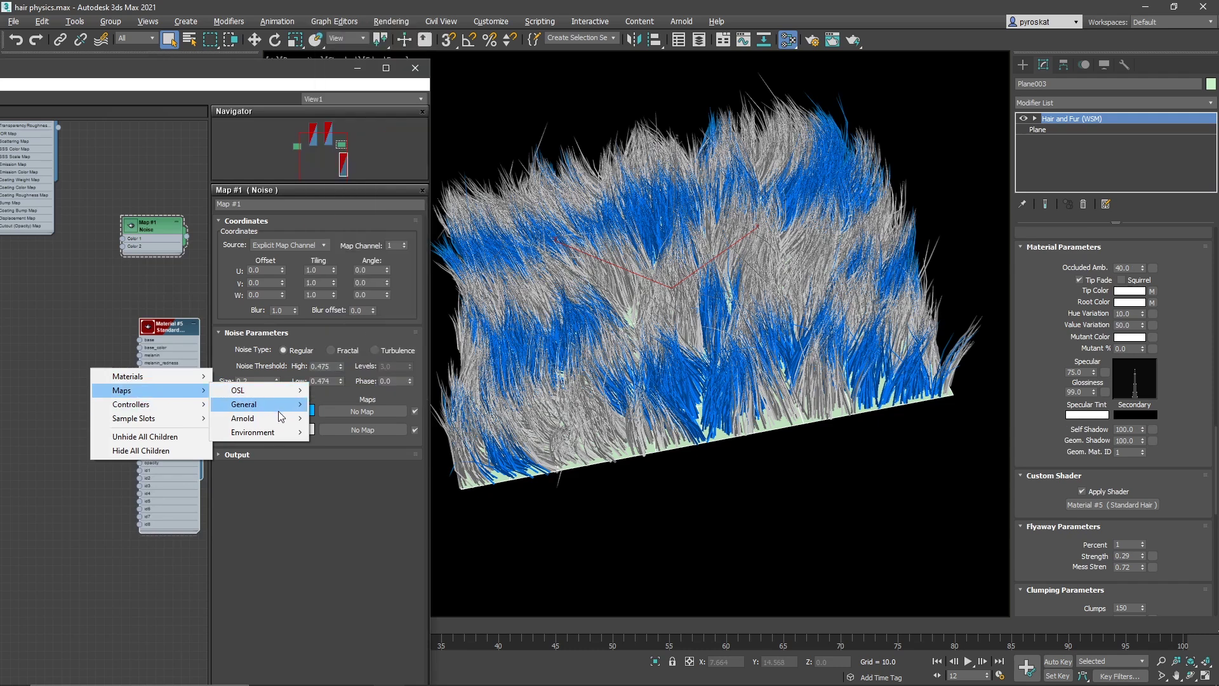
{"action": "mouse_move", "coordinate": [281, 417]}
{"action": "mouse_move", "coordinate": [352, 572]}
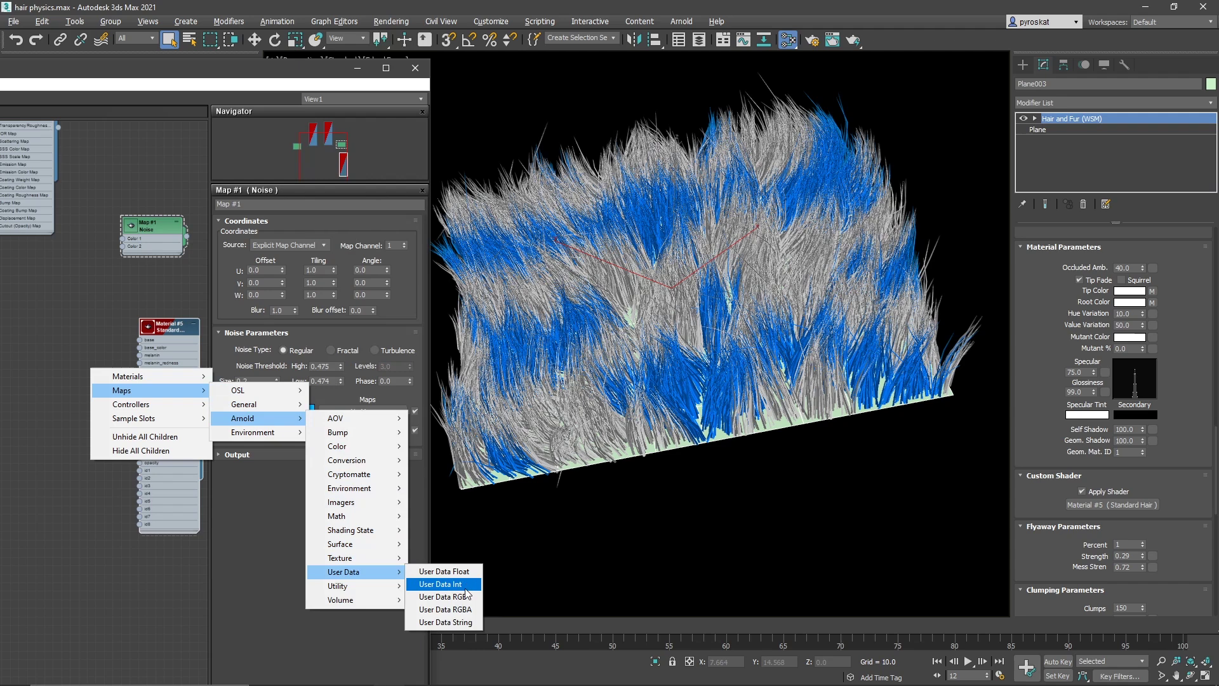
{"action": "left_click", "coordinate": [444, 597]}
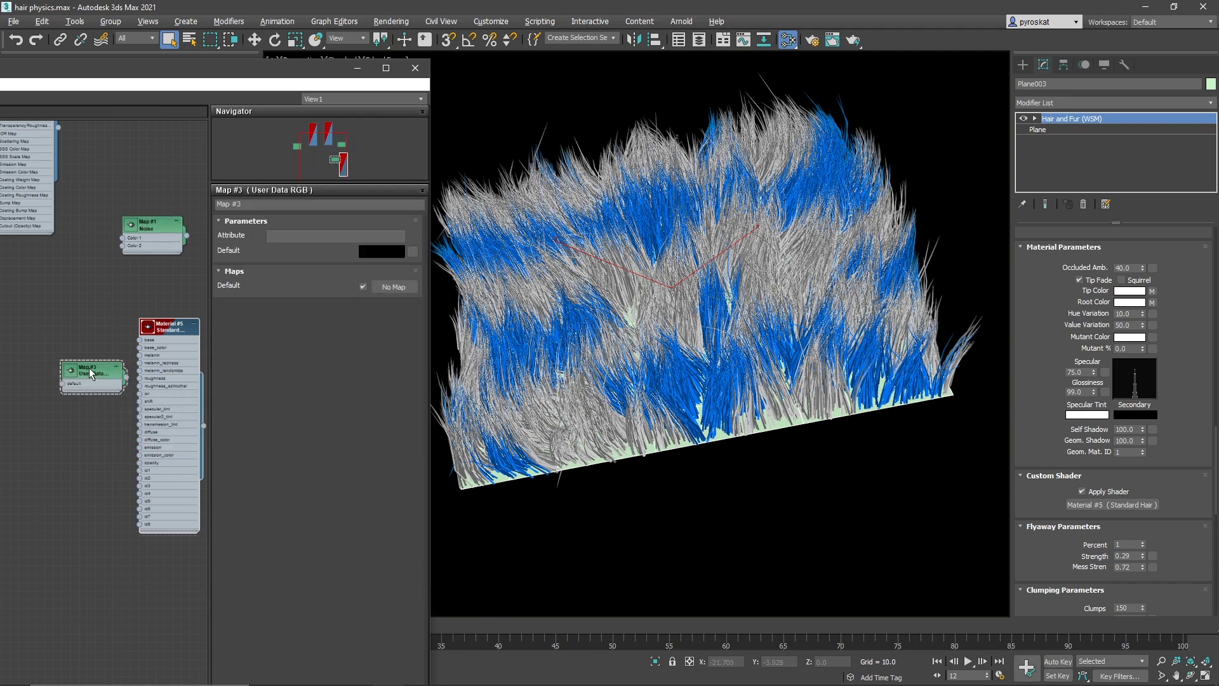
{"action": "left_click_drag", "start_coordinate": [89, 368], "coordinate": [56, 365]}
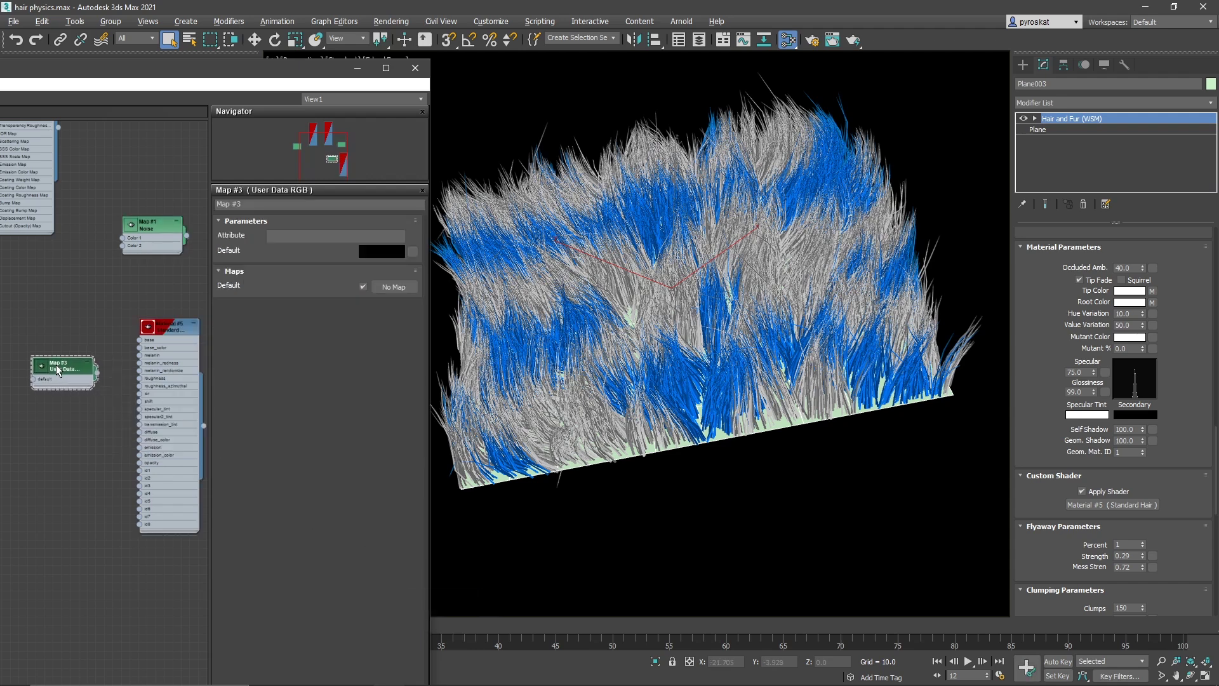
Set the User Data RGB map's Attribute to root_colors and connect the map to the Standard Hair material's base_color input
{"action": "left_click", "coordinate": [308, 237]}
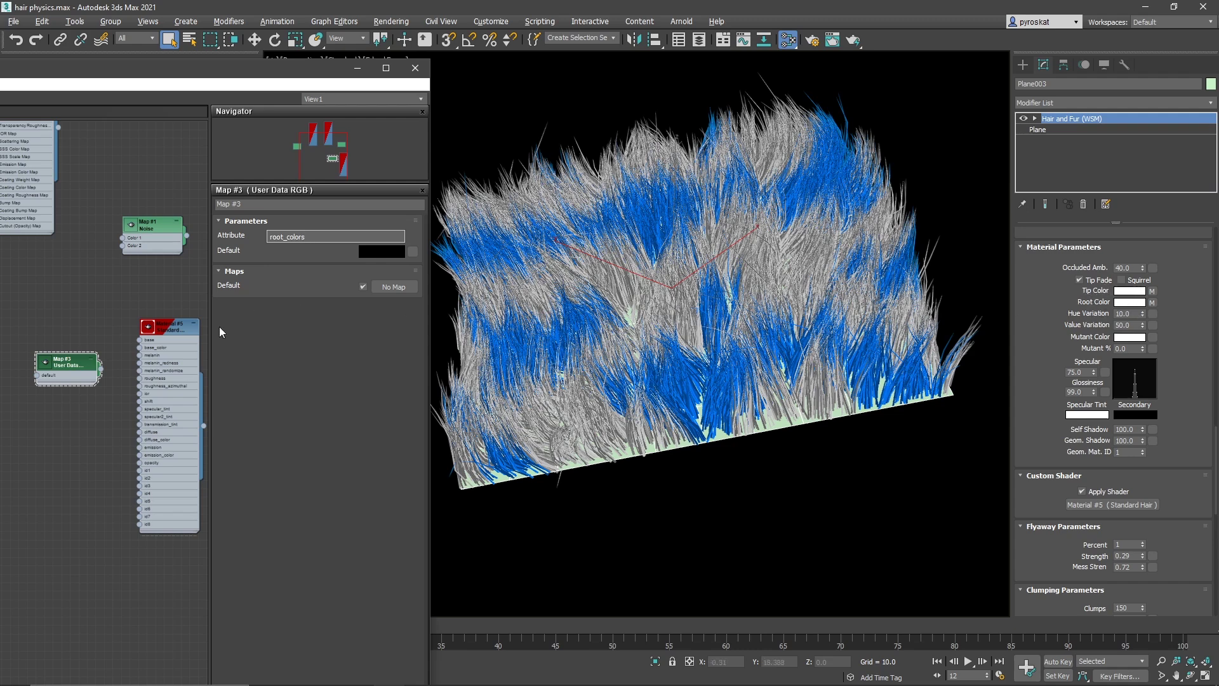
{"action": "scroll", "coordinate": [111, 368], "scroll_direction": "up", "scroll_amount": 3}
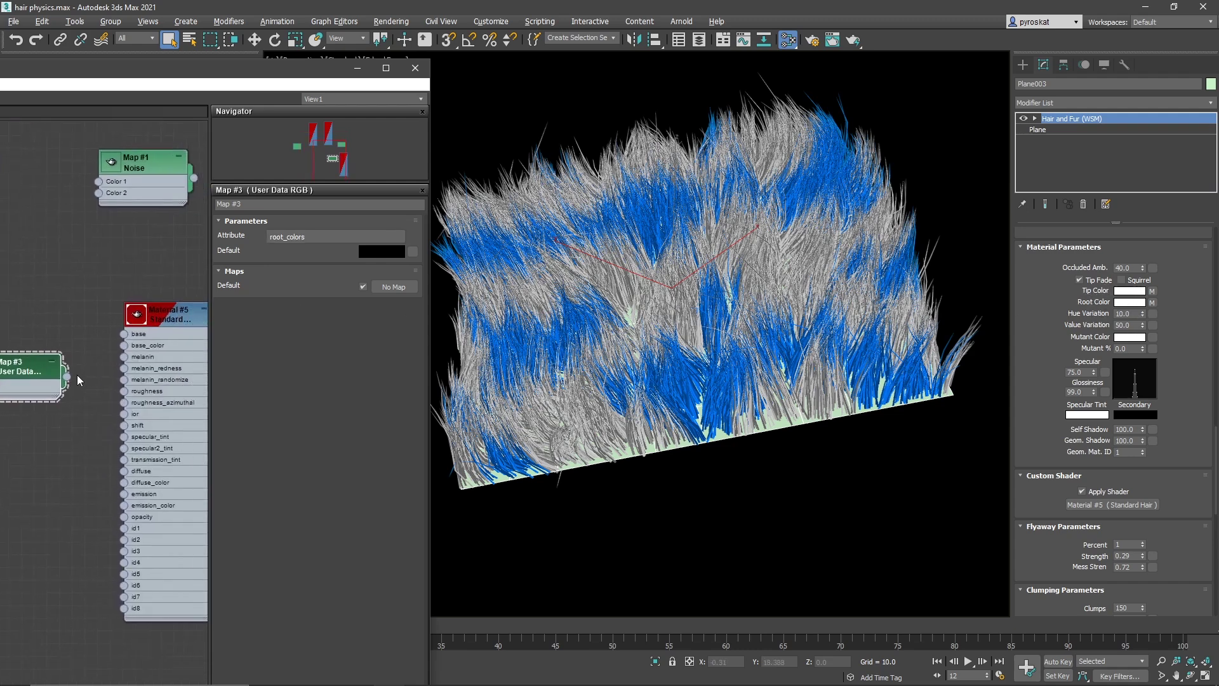
{"action": "left_click_drag", "start_coordinate": [130, 348], "coordinate": [126, 346]}
{"action": "left_click", "coordinate": [163, 322]}
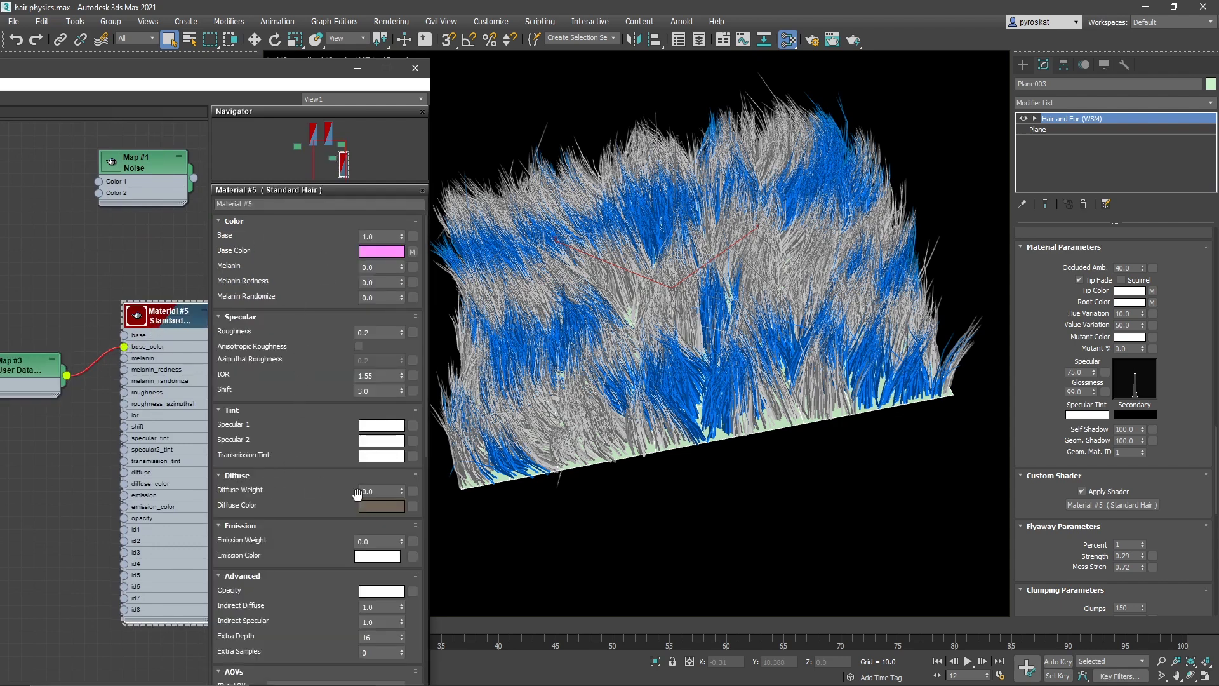
Set the hair material's Diffuse Weight to 1.0 and move the User Data RGB connection from base_color to diffuse_color
{"action": "double_click", "coordinate": [368, 490]}
{"action": "left_click", "coordinate": [66, 370]}
{"action": "left_click_drag", "start_coordinate": [123, 485], "coordinate": [66, 375]}
{"action": "left_click", "coordinate": [87, 367]}
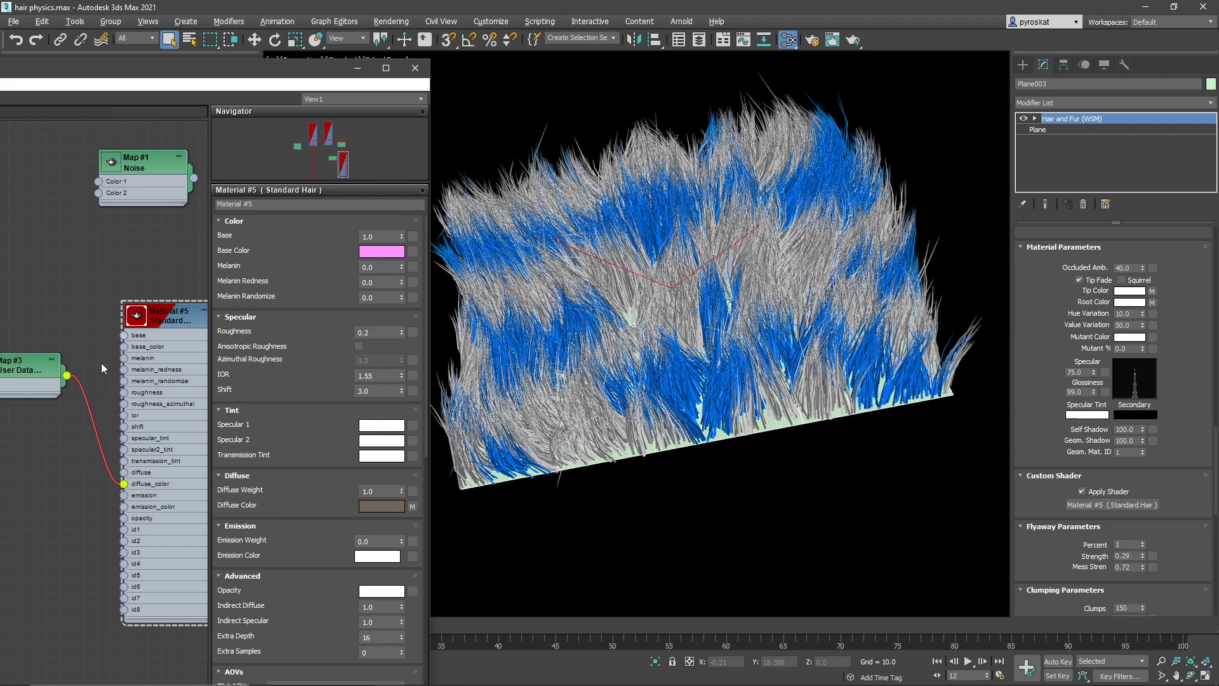
Render the Perspective view with Arnold to check the hair's mapped root colors
{"action": "mouse_move", "coordinate": [658, 399]}
{"action": "middle_mouse_down", "text": "alt"}
{"action": "mouse_move", "coordinate": [674, 375]}
{"action": "mouse_move", "coordinate": [659, 385]}
{"action": "middle_mouse_up", "text": "alt"}
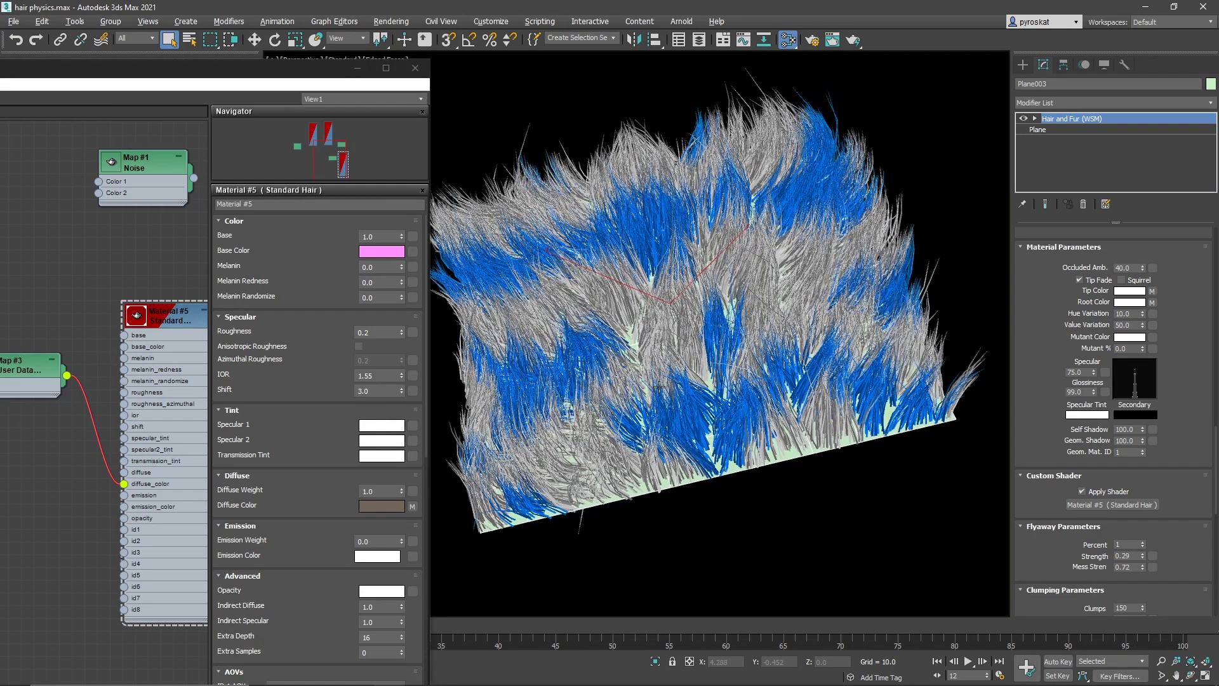
{"action": "key", "text": "shift+q"}
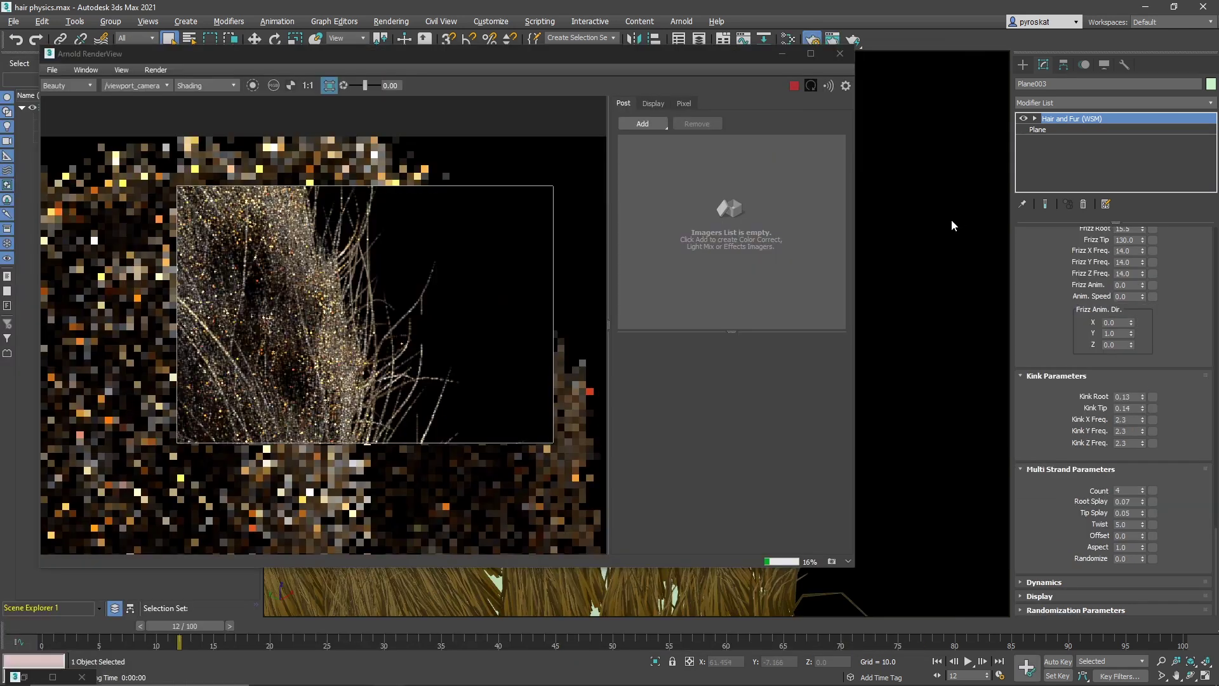
Raise the Arnold render samples to 3 for Camera (AA), 3 for Specular and 4 for Transmission
{"action": "key", "text": "F10"}
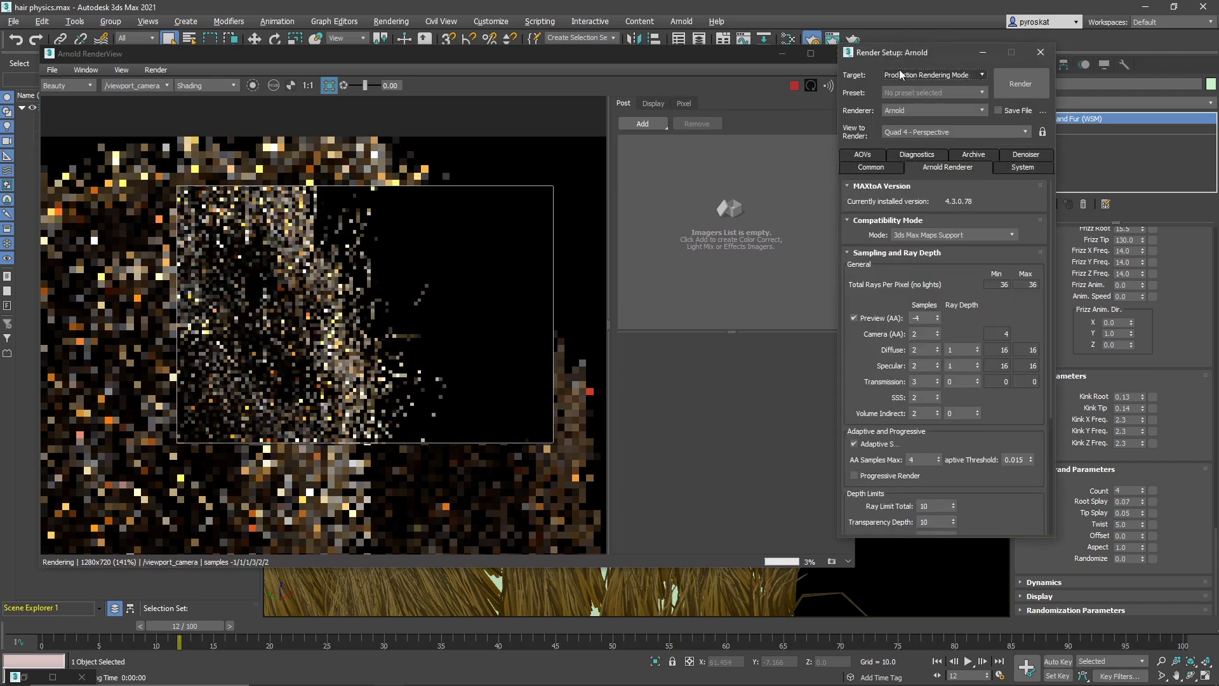
{"action": "left_click_drag", "start_coordinate": [894, 51], "coordinate": [874, 112]}
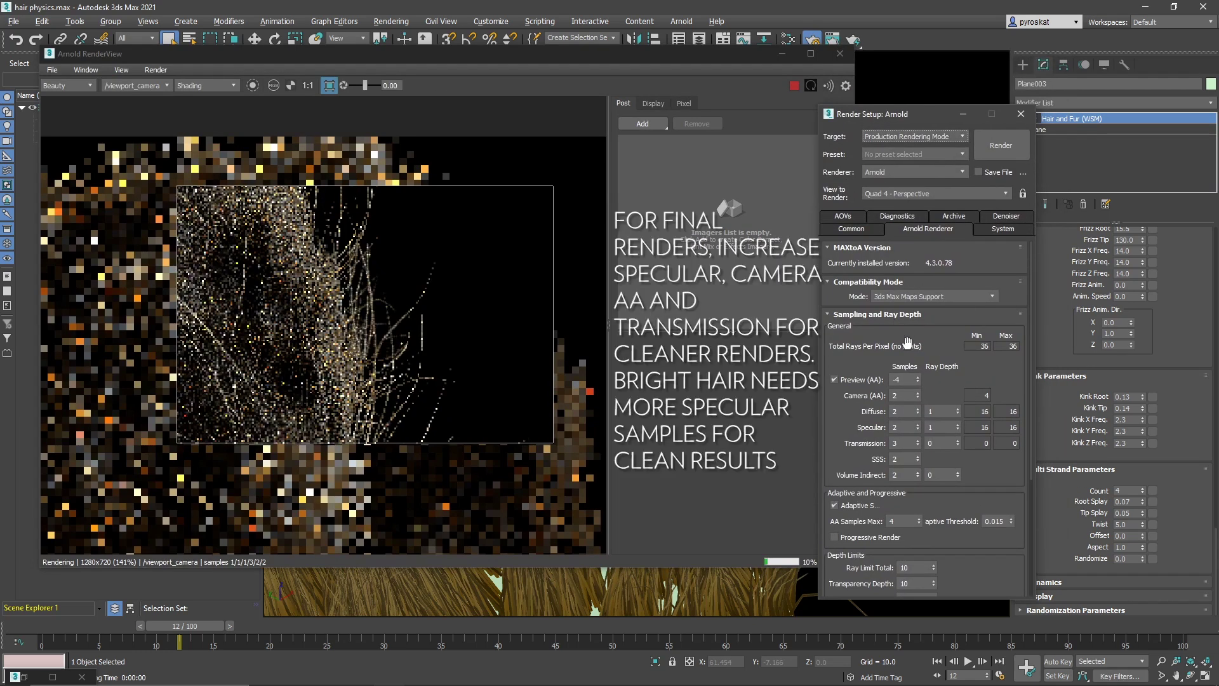
{"action": "left_click", "coordinate": [919, 392]}
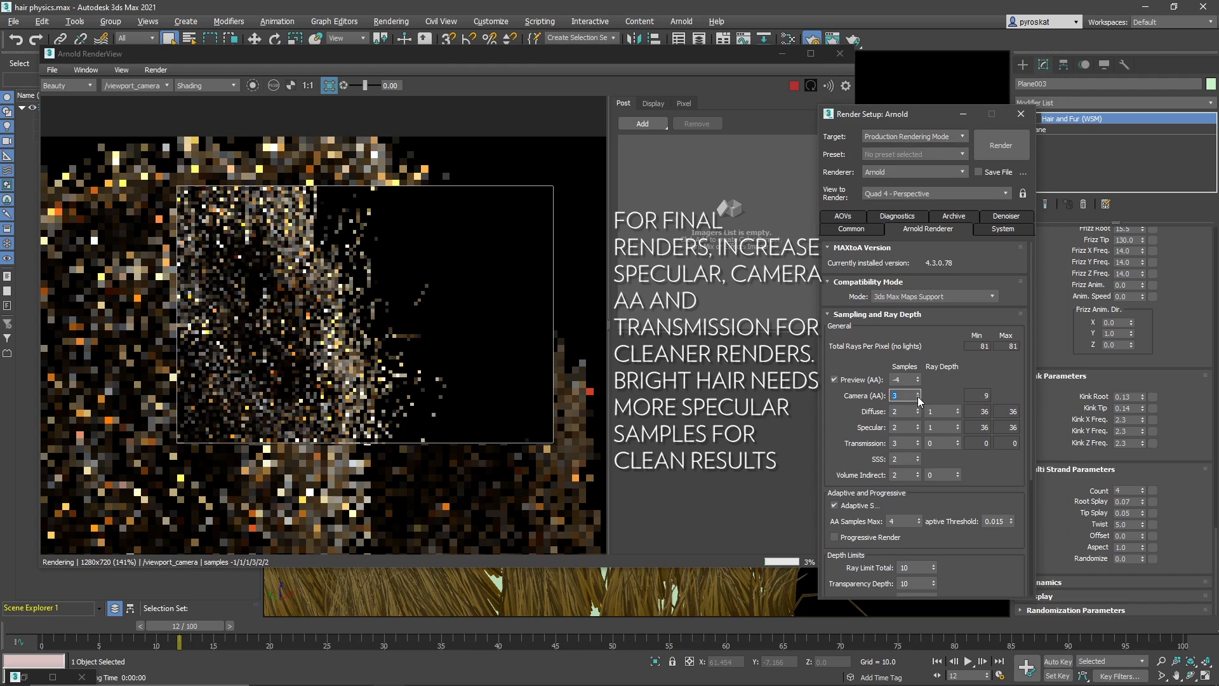
{"action": "left_click", "coordinate": [918, 424]}
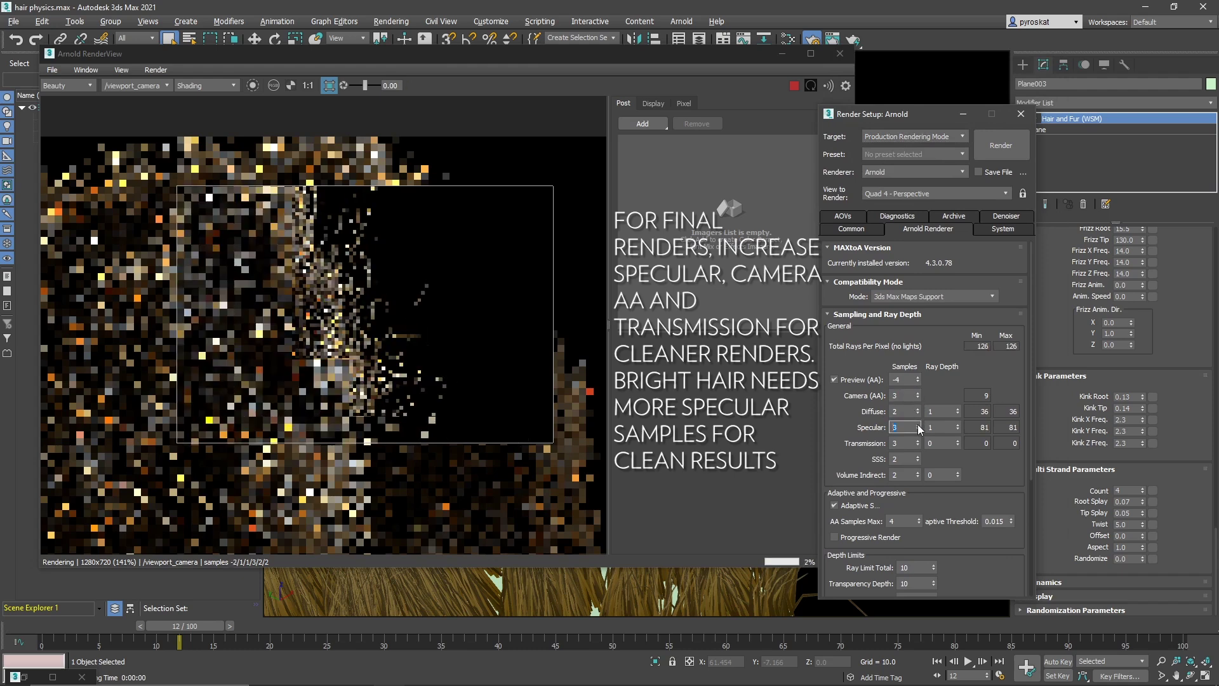
{"action": "left_click", "coordinate": [917, 441]}
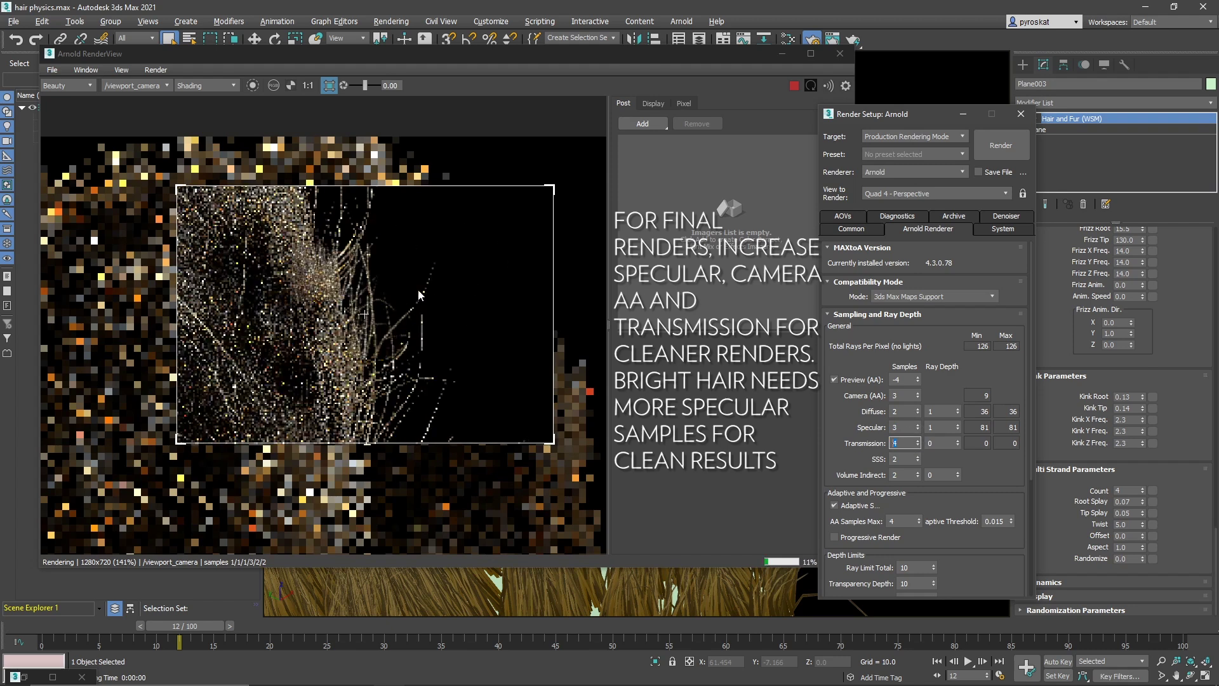
Examine Arnold's Hair (Curves) and Points settings, including Curves Type and Min. Pixel Width
{"action": "scroll", "coordinate": [873, 422], "scroll_direction": "down", "scroll_amount": 5}
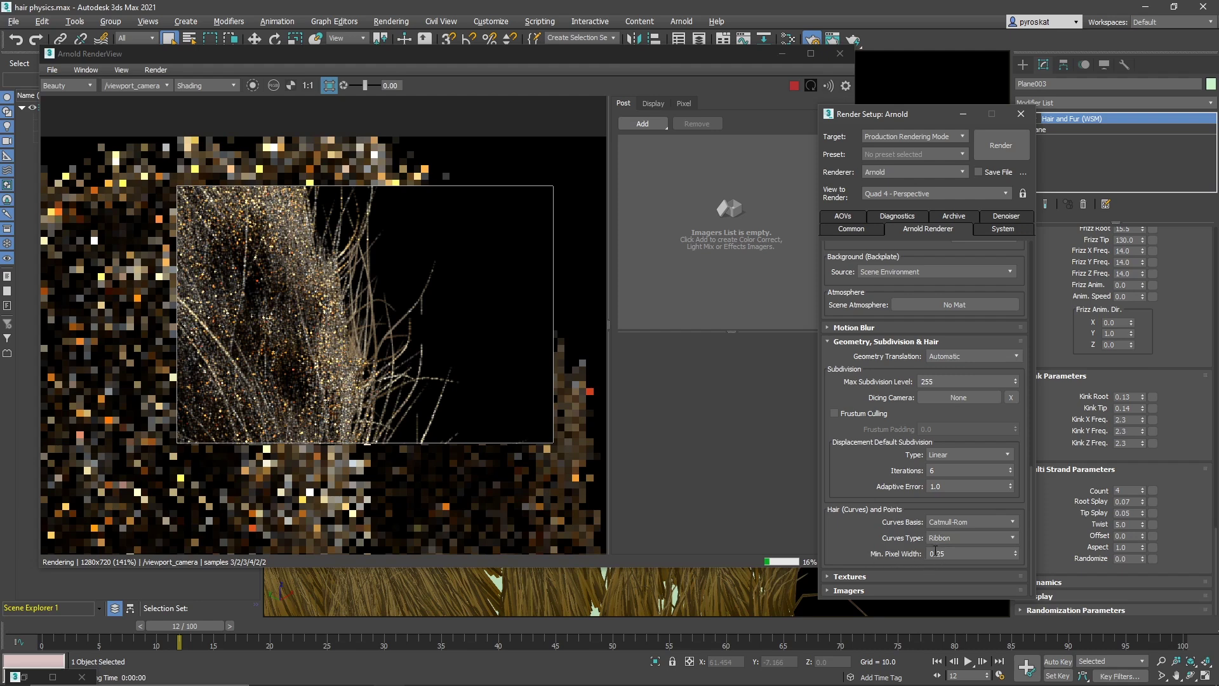
{"action": "mouse_move", "coordinate": [934, 550]}
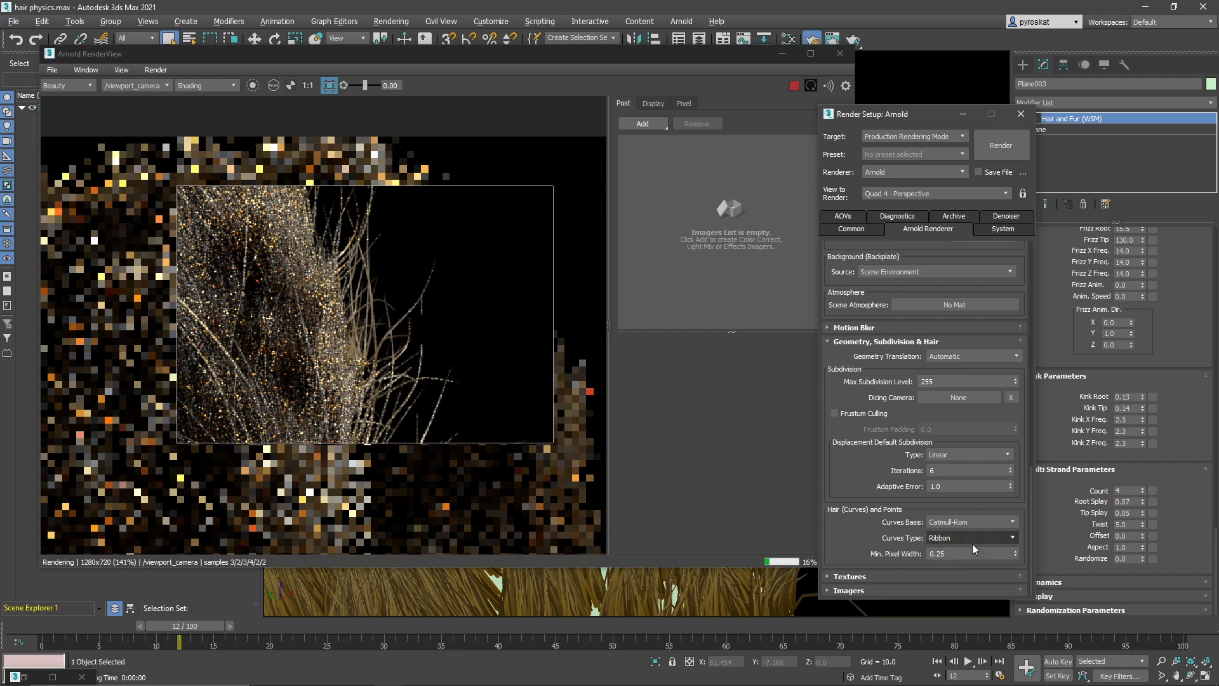
{"action": "mouse_move", "coordinate": [973, 543]}
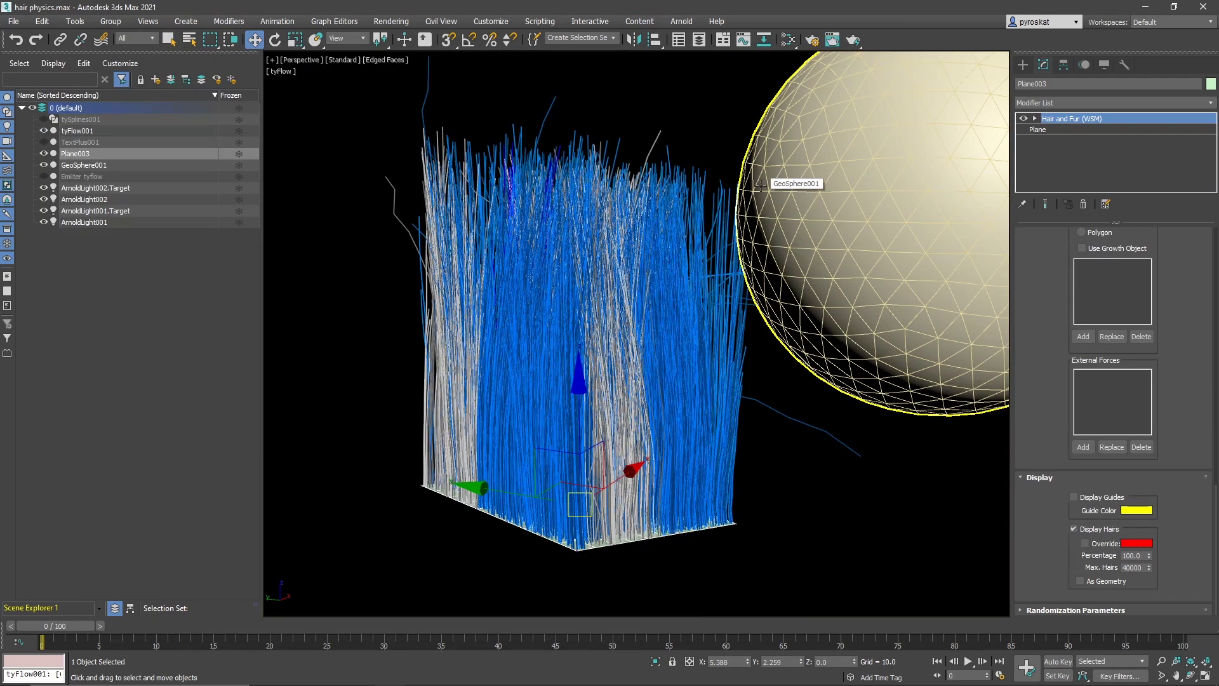
Turn on Display Guides and turn off Display Hairs for the plane's Hair and Fur modifier
{"action": "scroll", "coordinate": [1086, 286], "scroll_direction": "up", "scroll_amount": 5}
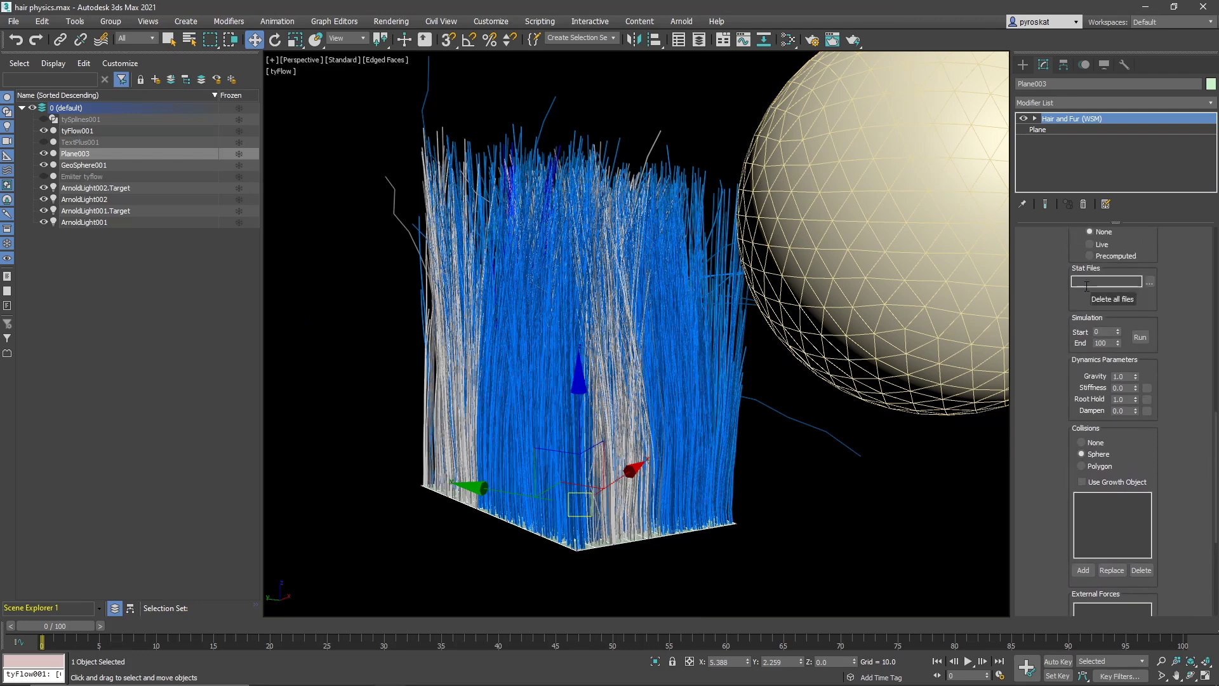
{"action": "scroll", "coordinate": [1089, 284], "scroll_direction": "up", "scroll_amount": 4}
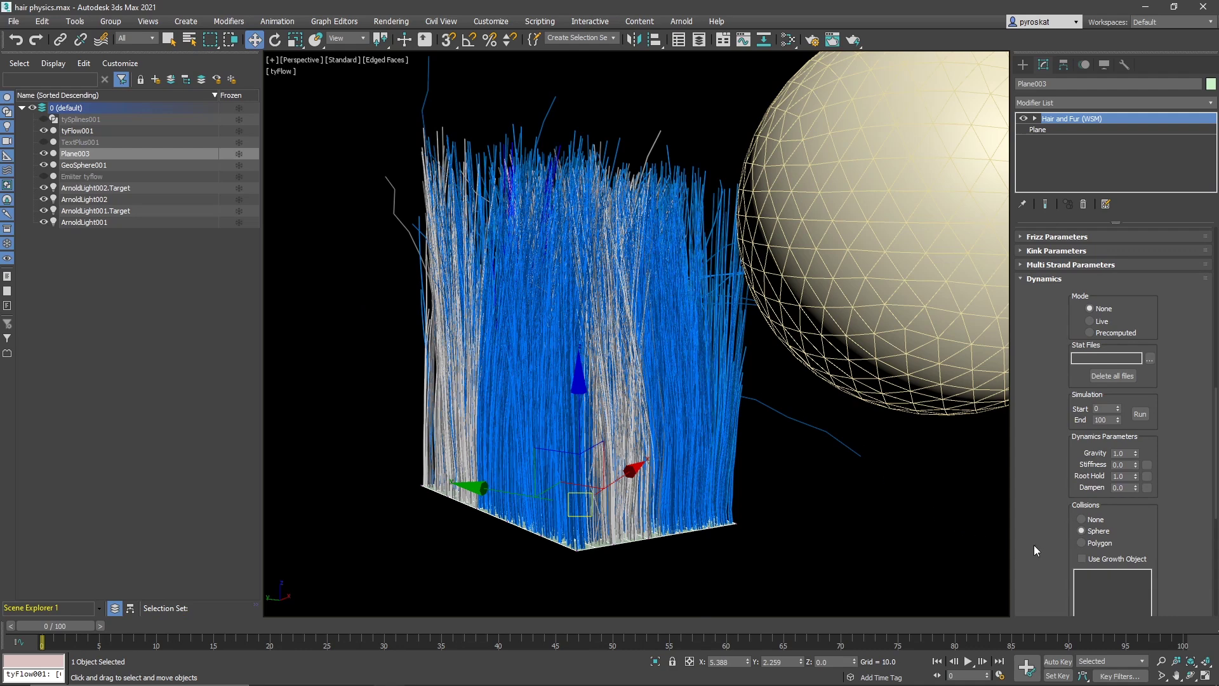
{"action": "left_click_drag", "start_coordinate": [1034, 545], "coordinate": [1084, 95]}
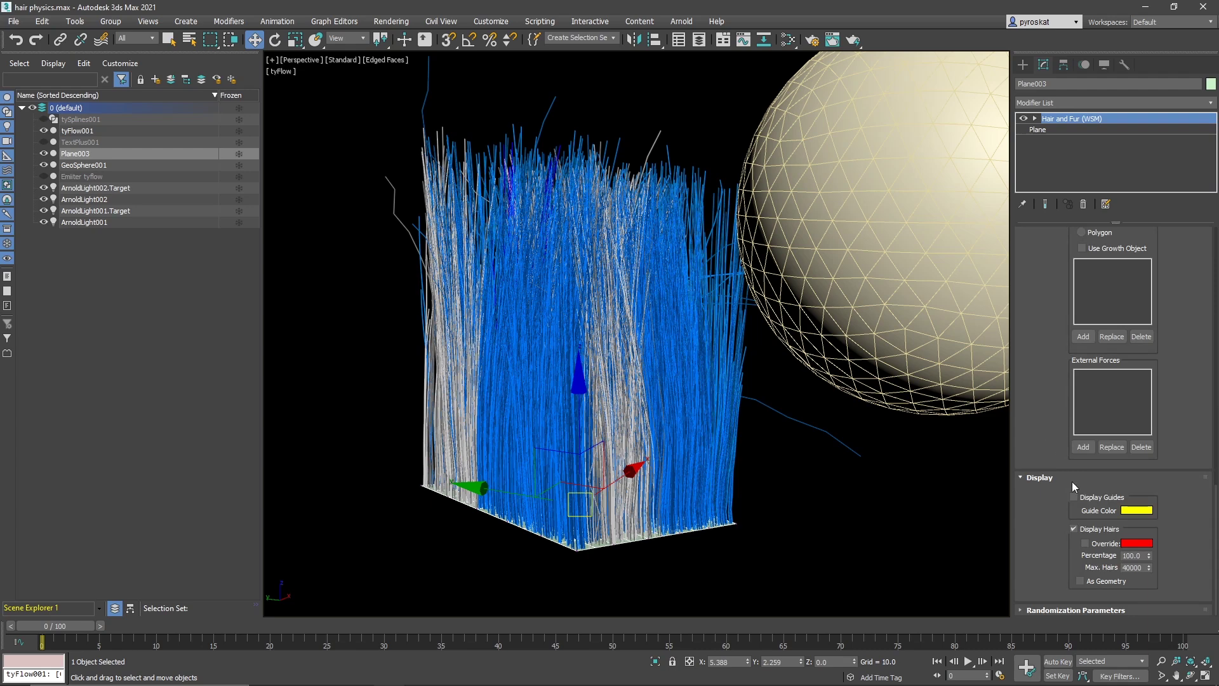
{"action": "left_click", "coordinate": [1075, 497]}
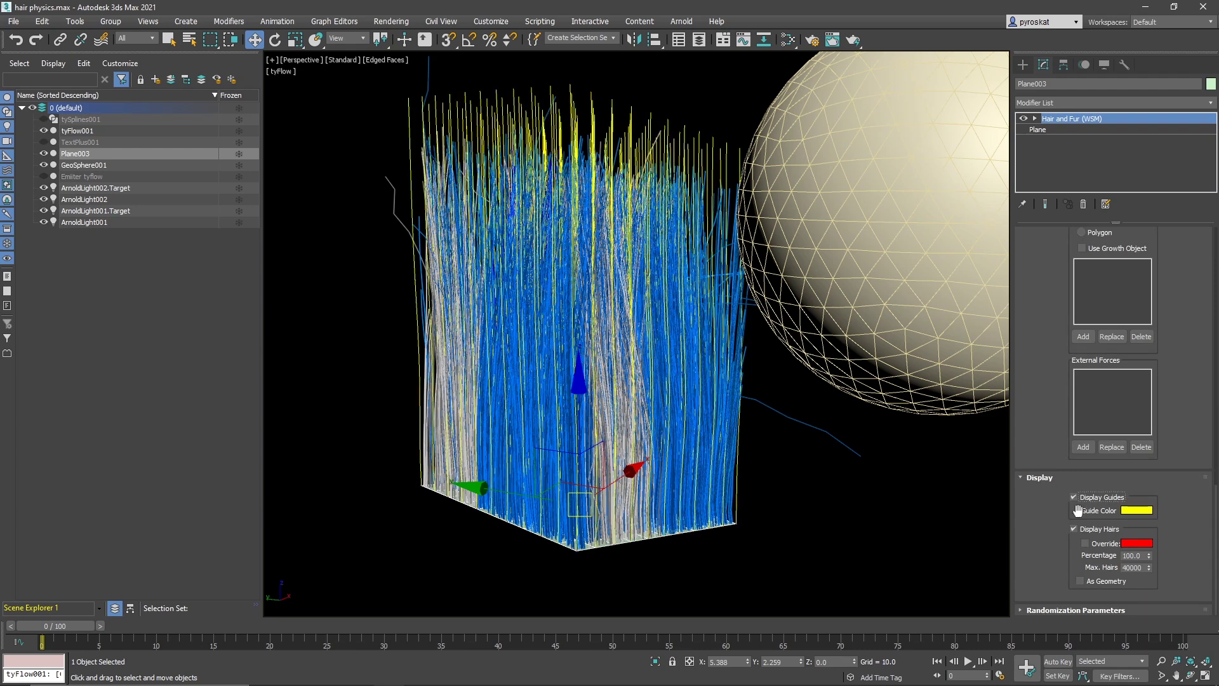
{"action": "left_click", "coordinate": [1074, 529]}
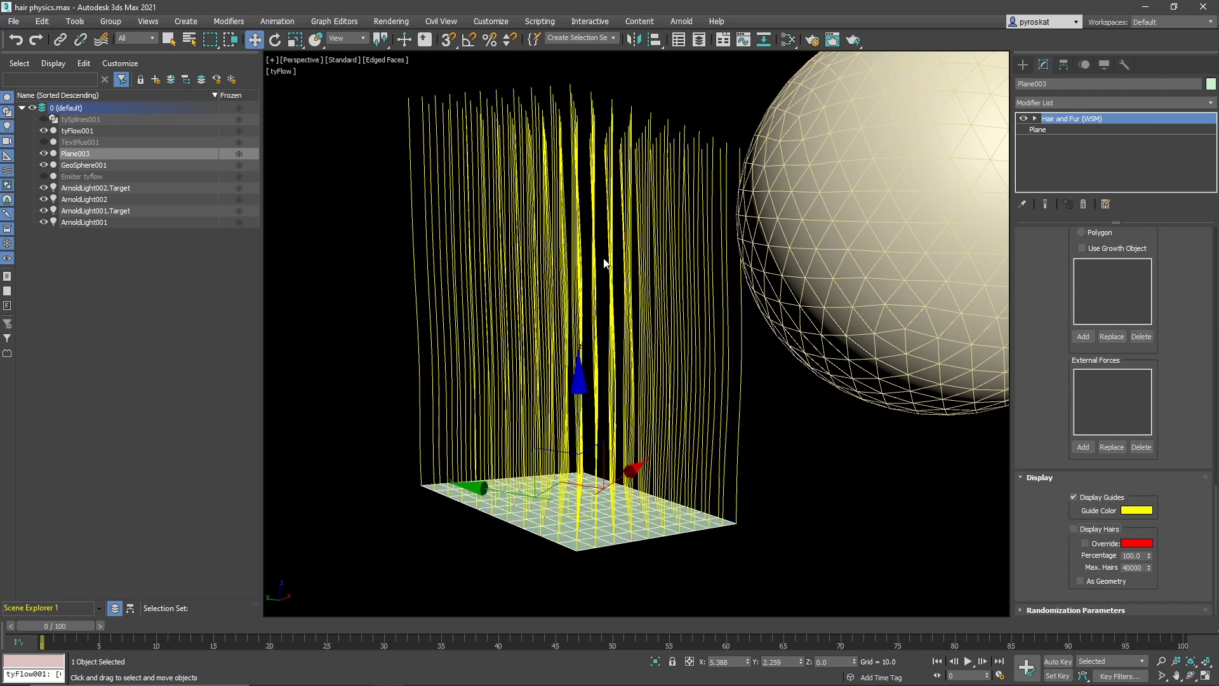
{"action": "middle_click_drag", "start_coordinate": [581, 285], "coordinate": [591, 296], "text": "alt"}
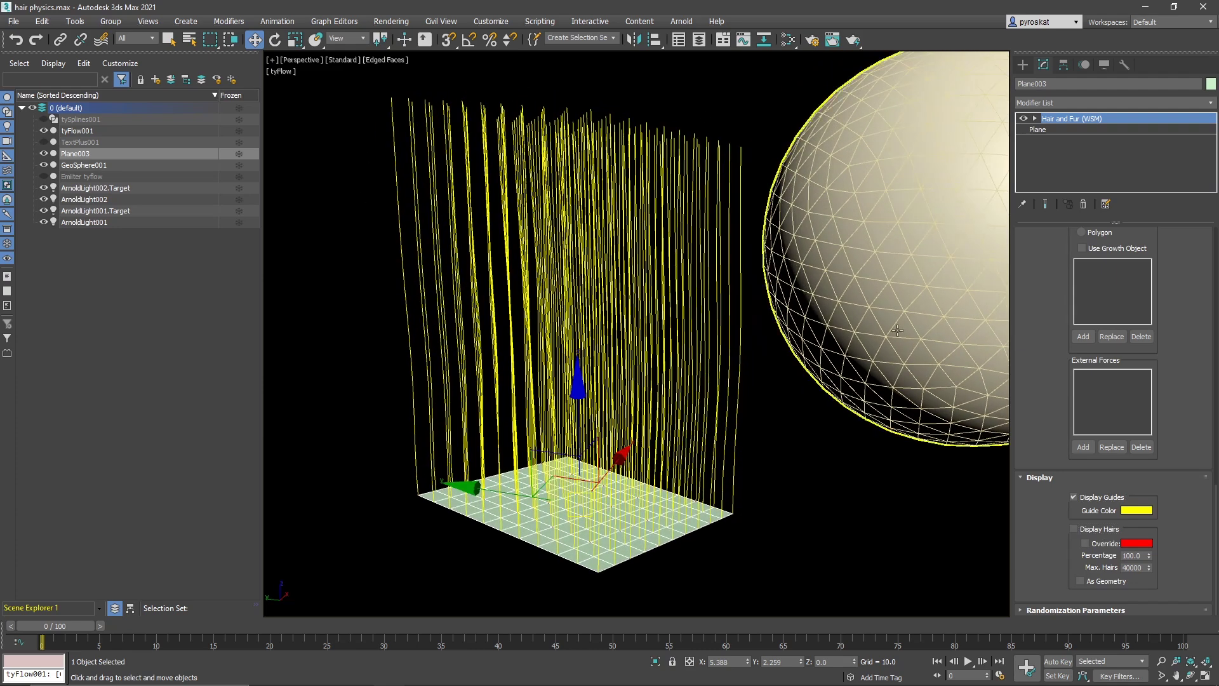
{"action": "middle_click_drag", "start_coordinate": [527, 345], "coordinate": [516, 316], "text": "alt"}
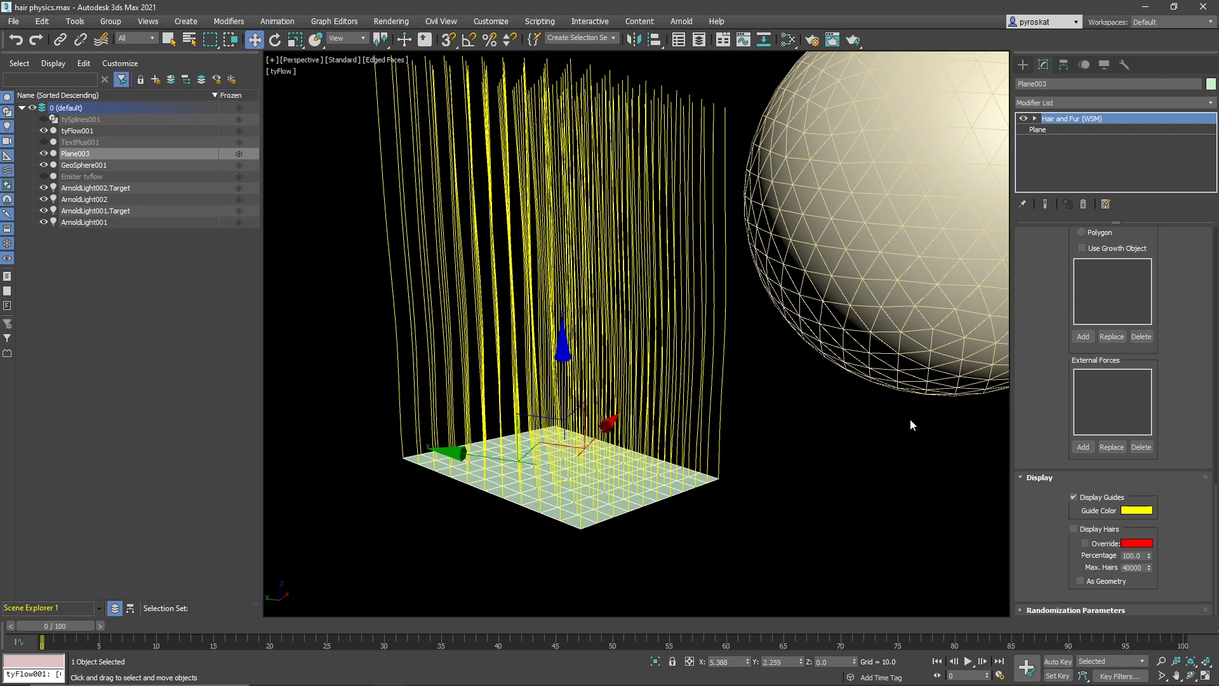
Set the hair Dynamics mode to Live and move the plane to about X 15.3, Y 5.1, staying at frame 0
{"action": "scroll", "coordinate": [1021, 315], "scroll_direction": "up", "scroll_amount": 10}
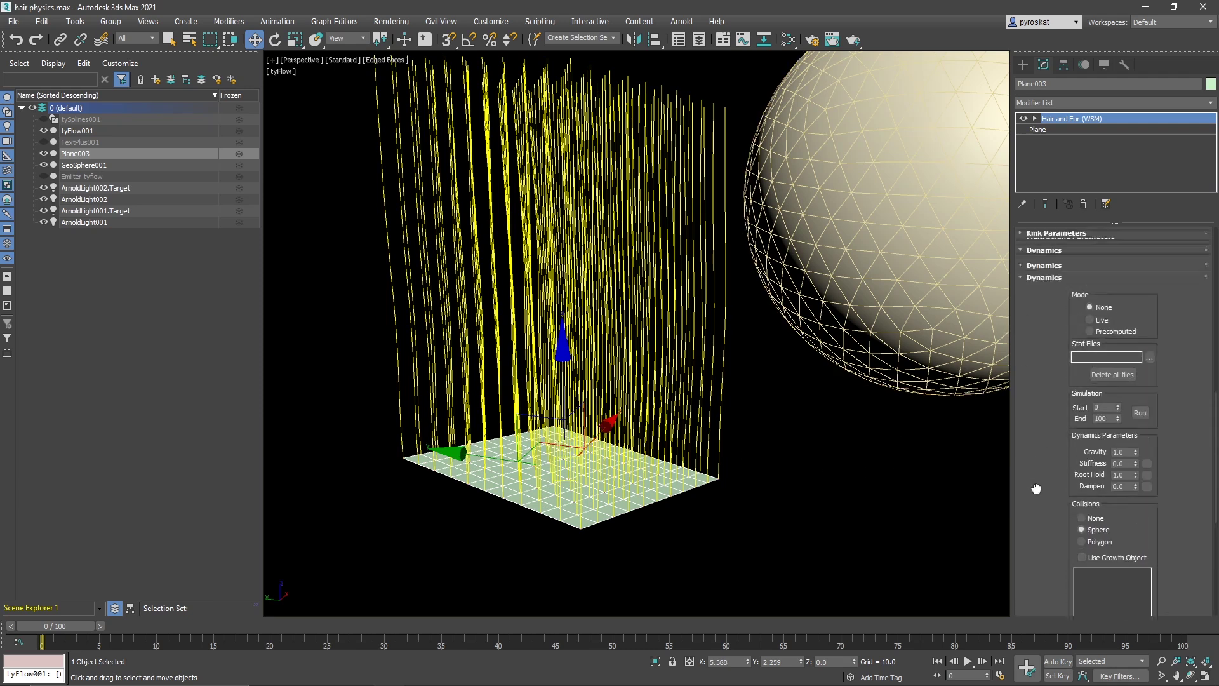
{"action": "left_click_drag", "start_coordinate": [1036, 488], "coordinate": [1037, 518]}
{"action": "left_click", "coordinate": [1095, 353]}
{"action": "left_click_drag", "start_coordinate": [537, 439], "coordinate": [544, 404]}
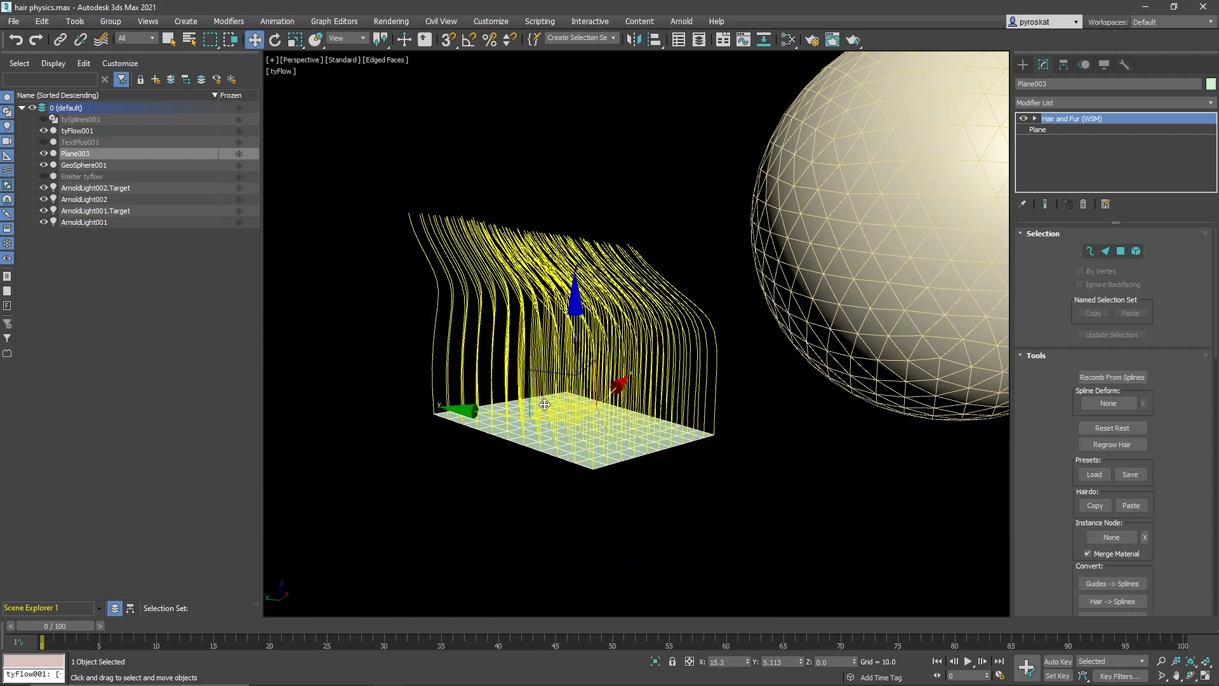
{"action": "left_click_drag", "start_coordinate": [62, 624], "coordinate": [3, 629]}
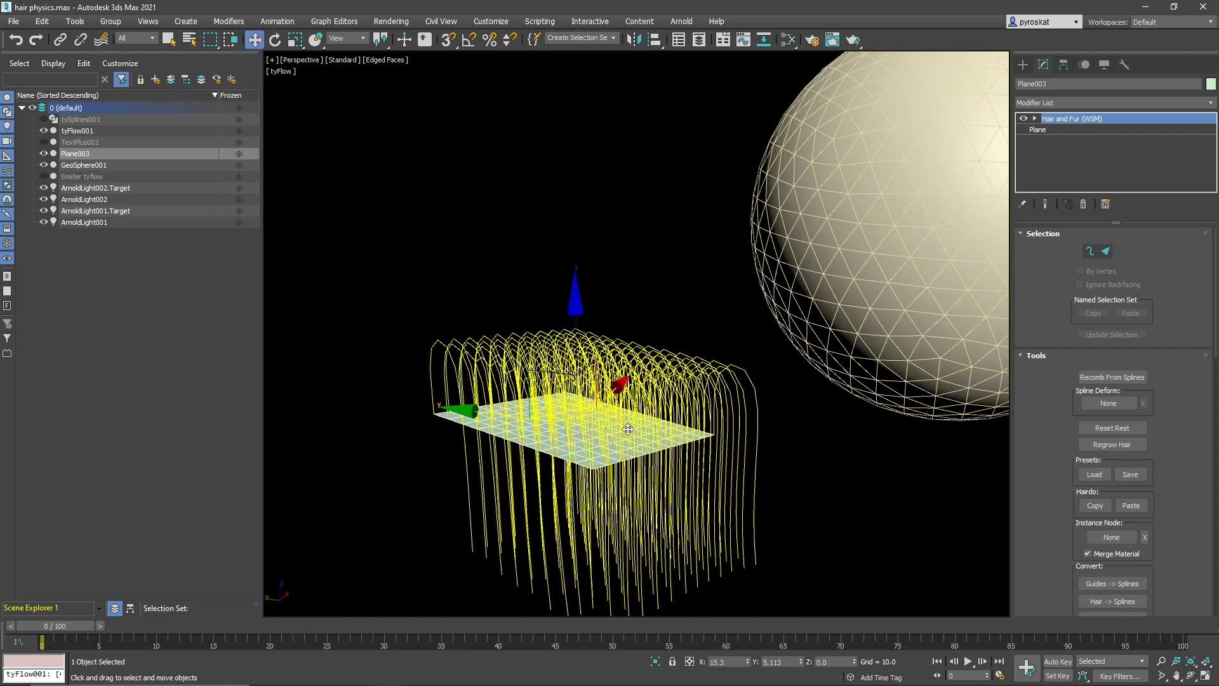
Try a Root Hold of 0.0 in the live hair dynamics and restore it to 1.0
{"action": "scroll", "coordinate": [1127, 429], "scroll_direction": "down", "scroll_amount": 6}
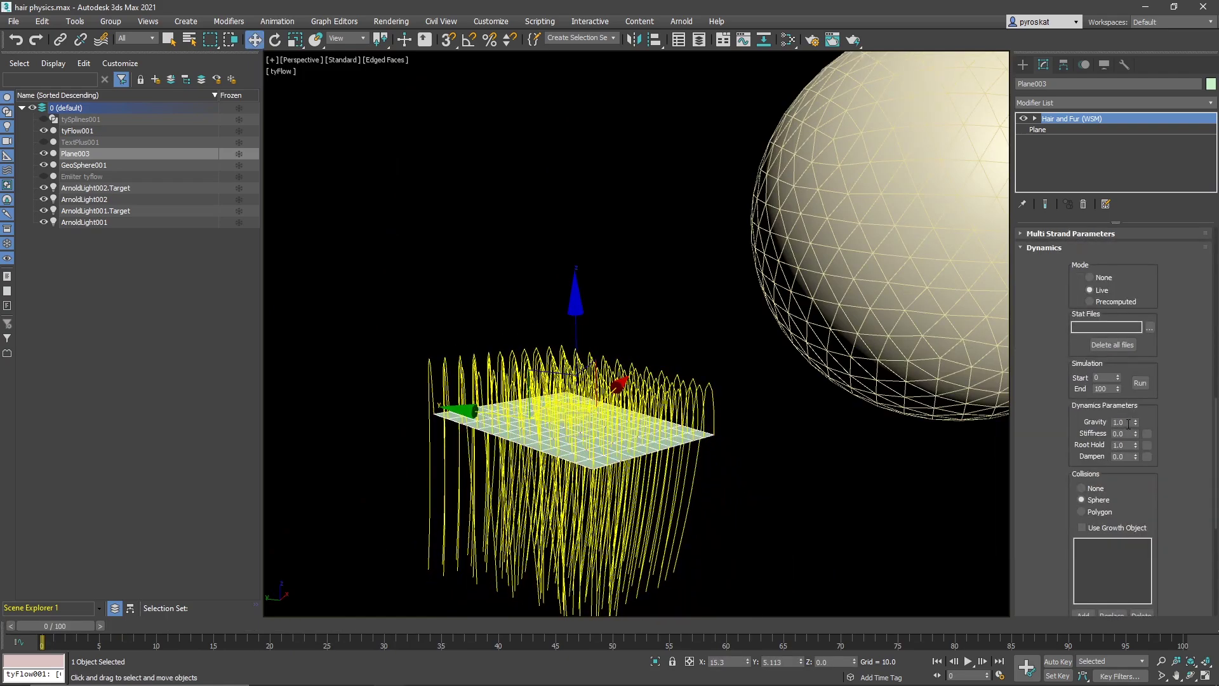
{"action": "left_click", "coordinate": [1113, 423]}
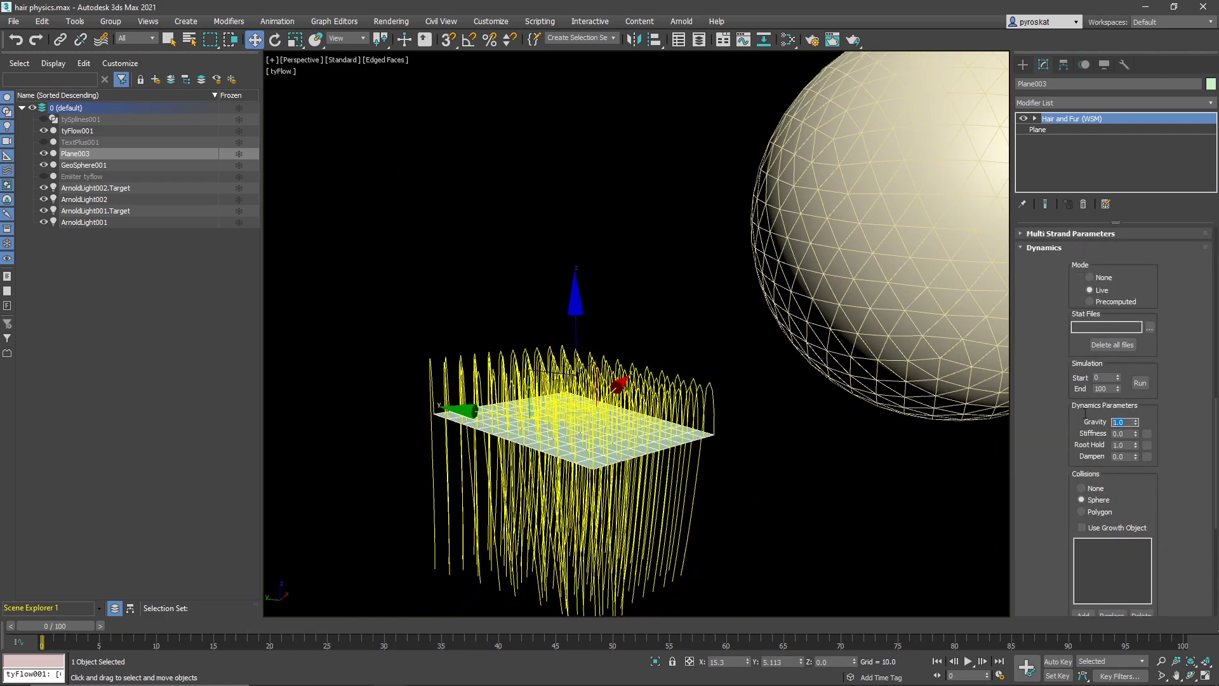
{"action": "right_click", "coordinate": [1136, 445]}
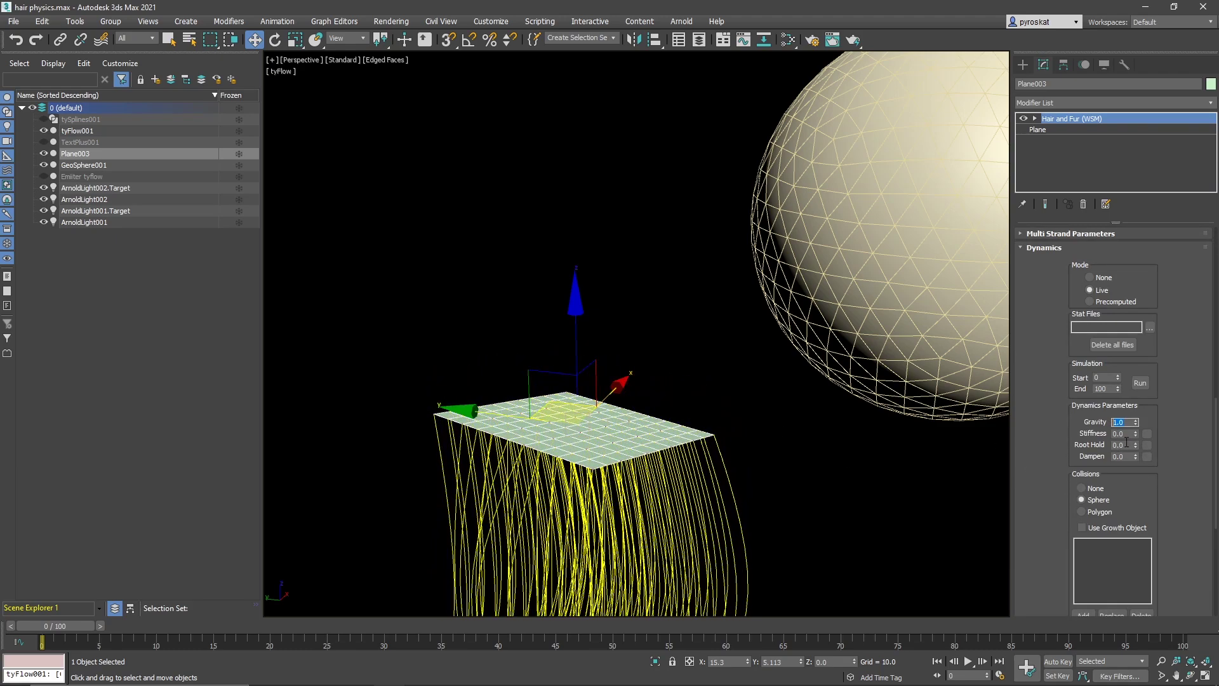
{"action": "left_click_drag", "start_coordinate": [1136, 445], "coordinate": [1136, 406]}
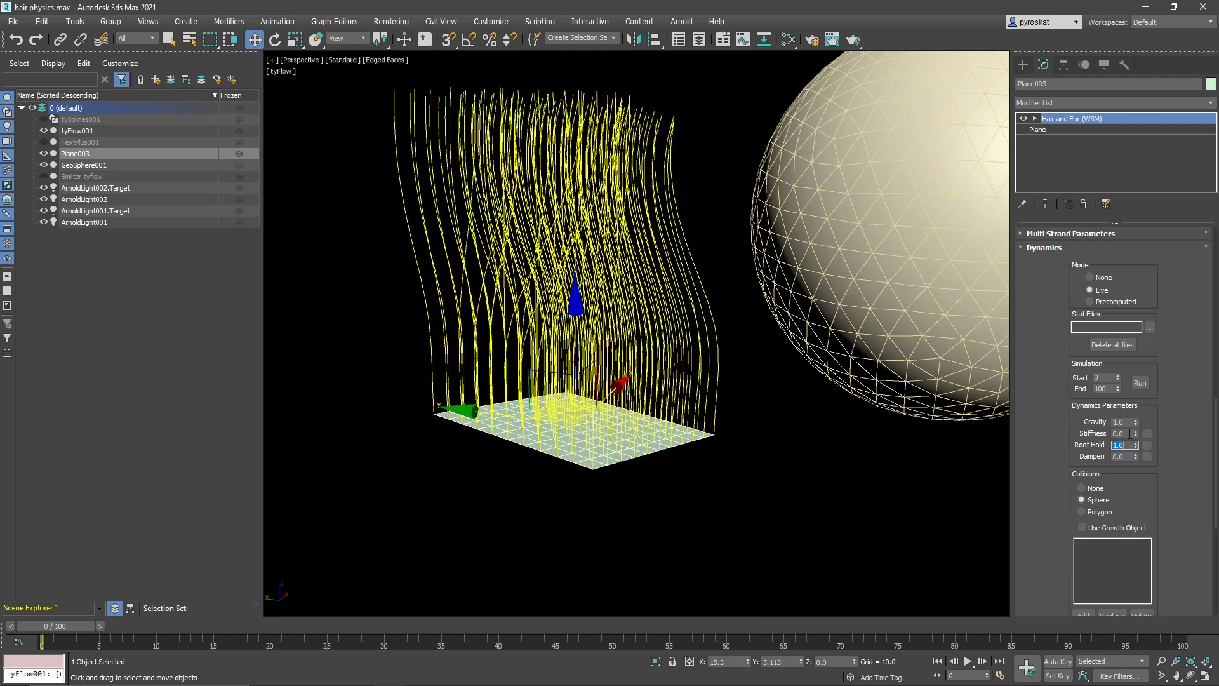
Set the Stiffness of the live hair dynamics to 1.0
{"action": "left_click", "coordinate": [1121, 433]}
{"action": "type", "text": "1"}
{"action": "key", "text": "Return"}
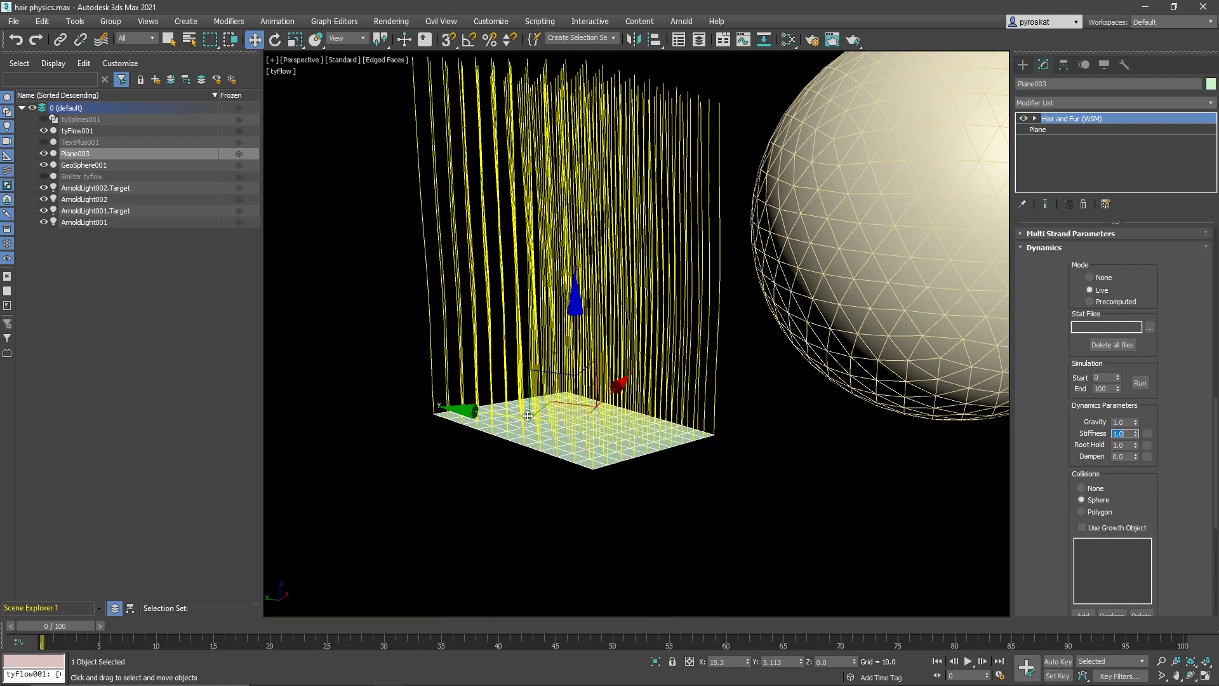
Try a Stiffness of 0.8 for the live hair dynamics, scrubbing the timeline to around frame 12
{"action": "left_click_drag", "start_coordinate": [67, 625], "coordinate": [190, 621]}
{"action": "key", "text": "w"}
{"action": "middle_click_drag", "start_coordinate": [431, 482], "coordinate": [384, 500], "text": "alt"}
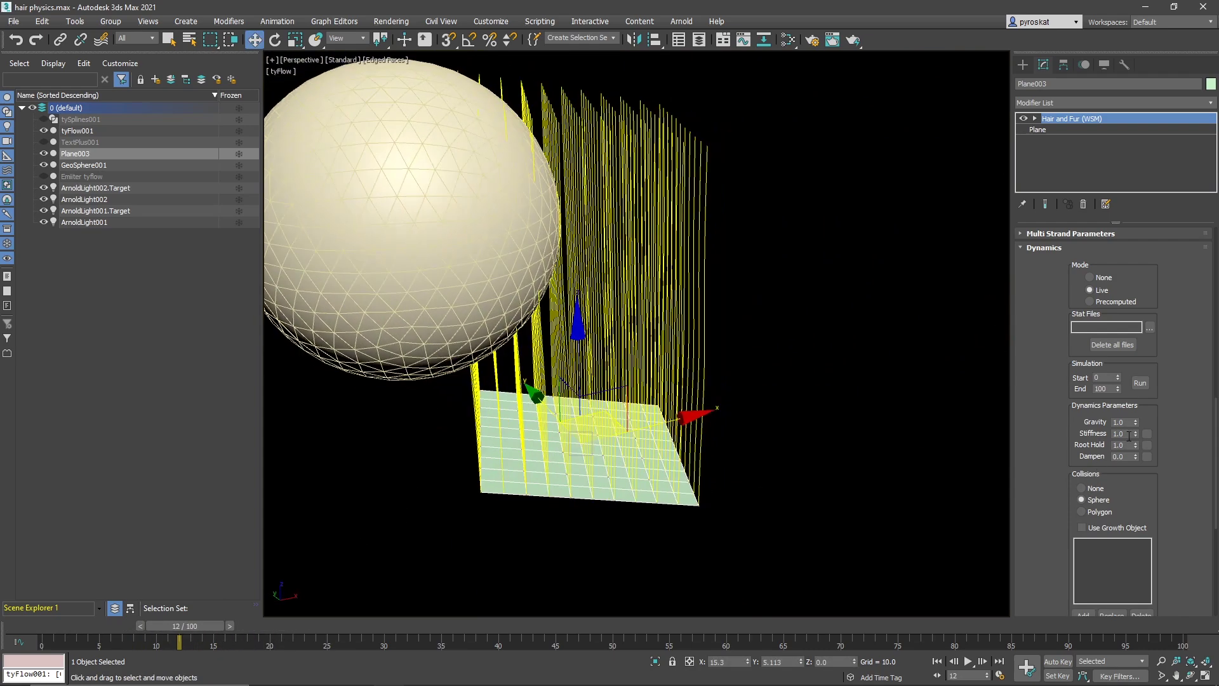
{"action": "type", "text": "0.8"}
{"action": "key", "text": "Return"}
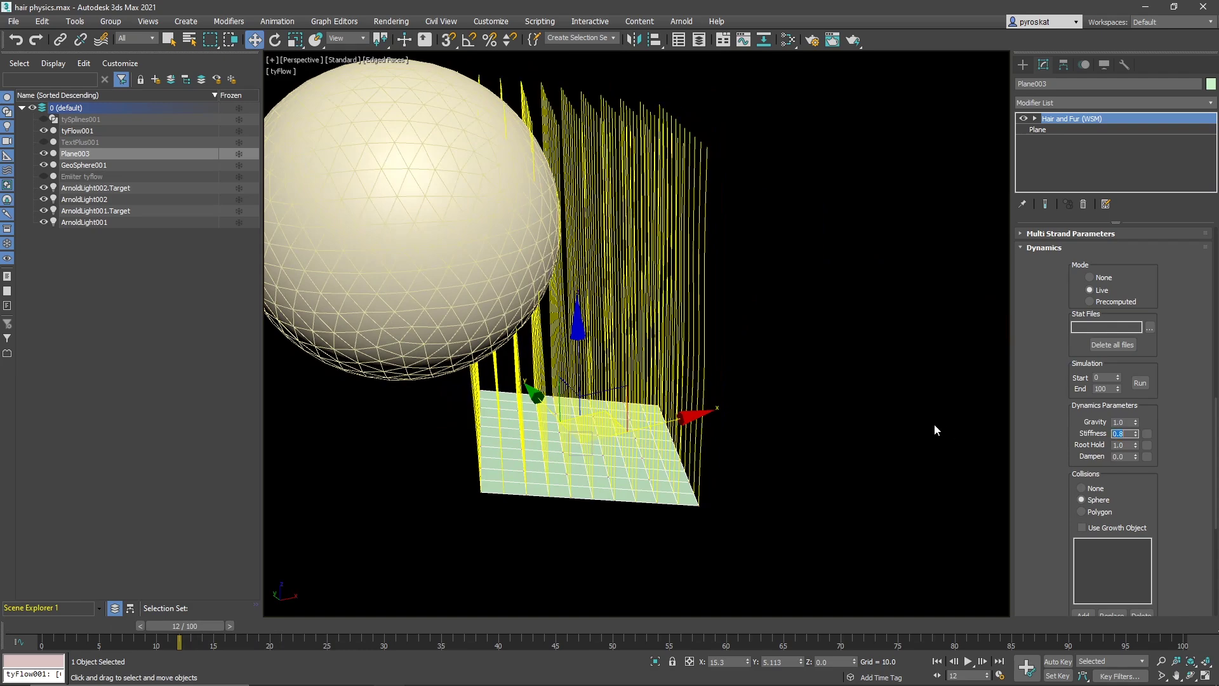
{"action": "middle_click_drag", "start_coordinate": [551, 341], "coordinate": [664, 349], "text": "alt"}
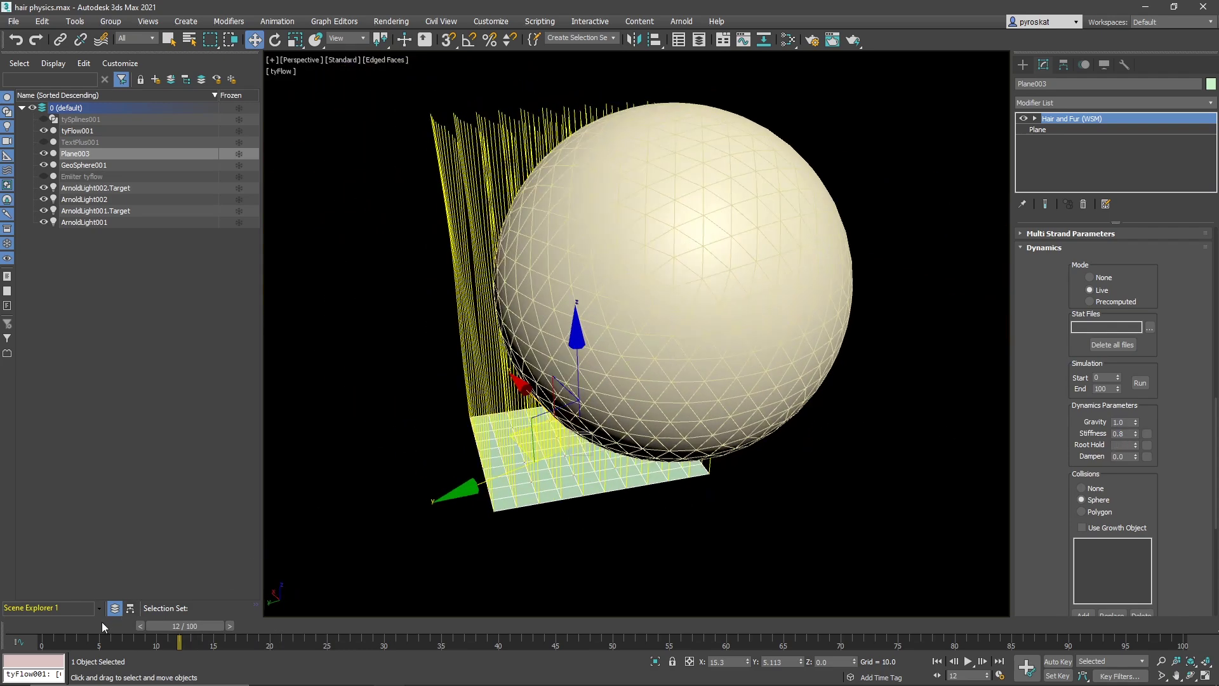
{"action": "mouse_move", "coordinate": [196, 626]}
{"action": "left_mouse_down"}
{"action": "mouse_move", "coordinate": [22, 623]}
{"action": "mouse_move", "coordinate": [187, 623]}
{"action": "left_mouse_up"}
{"action": "middle_click_drag", "start_coordinate": [610, 394], "coordinate": [394, 409], "text": "alt"}
Add the geosphere as a collision object in the hair dynamics and preview the collision by scrubbing the timeline to frame 11
{"action": "left_click_drag", "start_coordinate": [1051, 381], "coordinate": [1048, 283]}
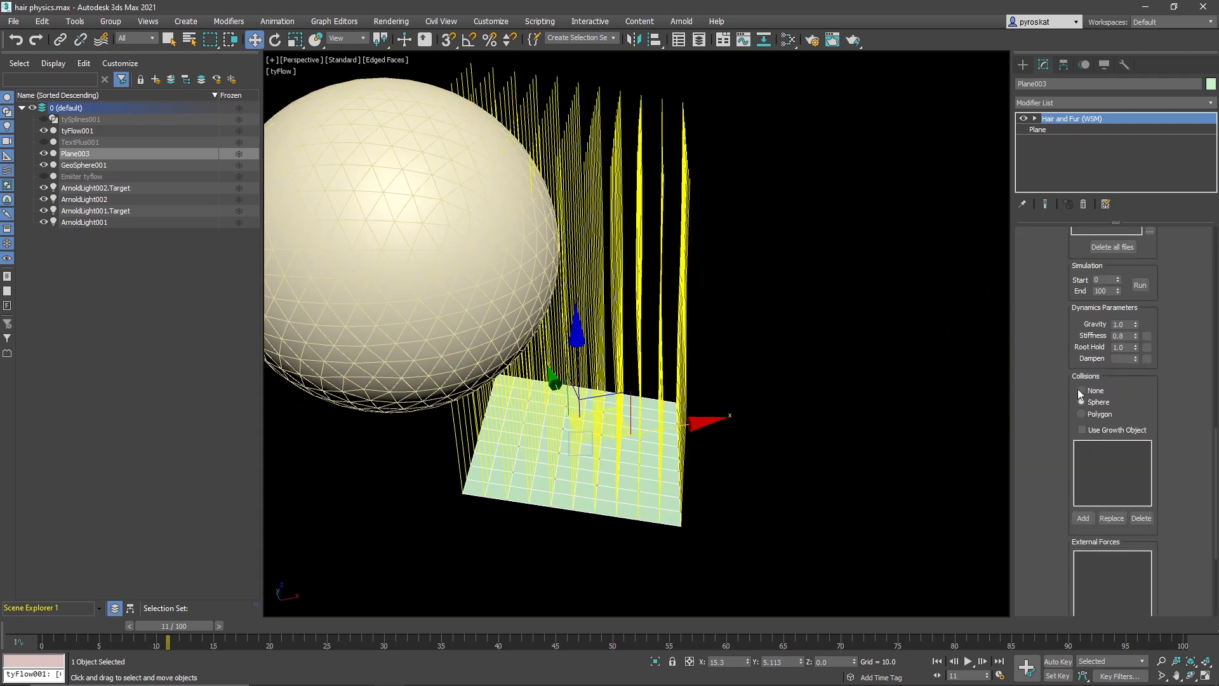
{"action": "left_click", "coordinate": [1084, 518]}
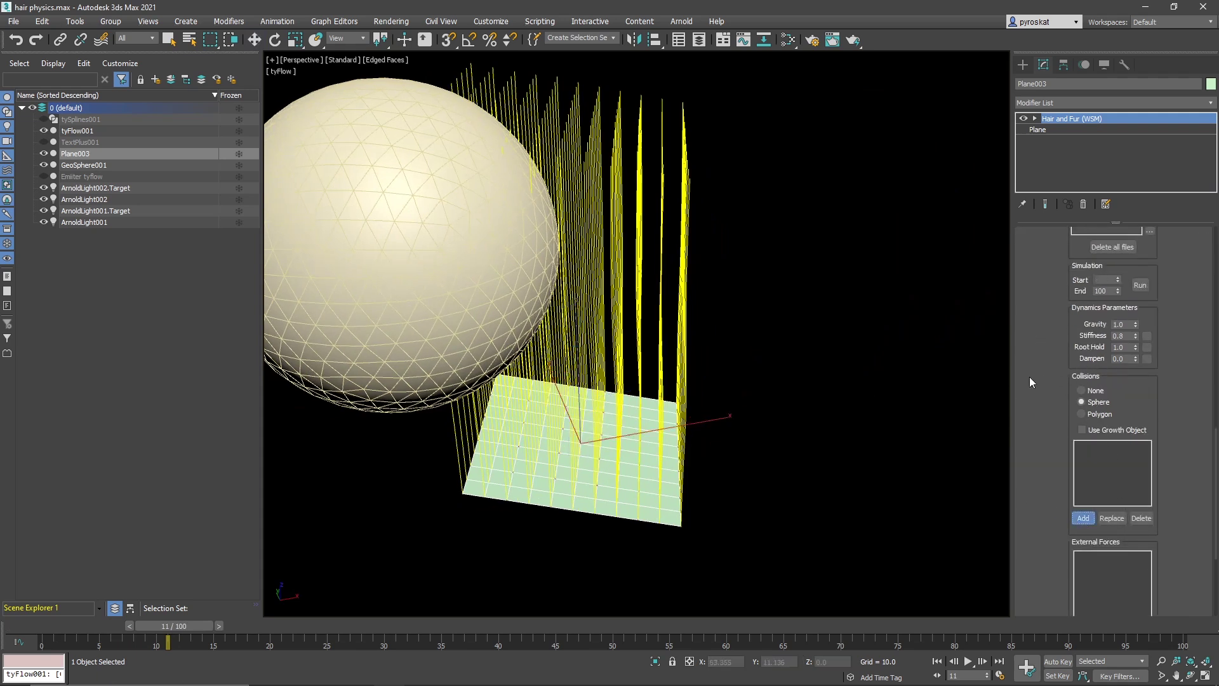
{"action": "left_click", "coordinate": [376, 274]}
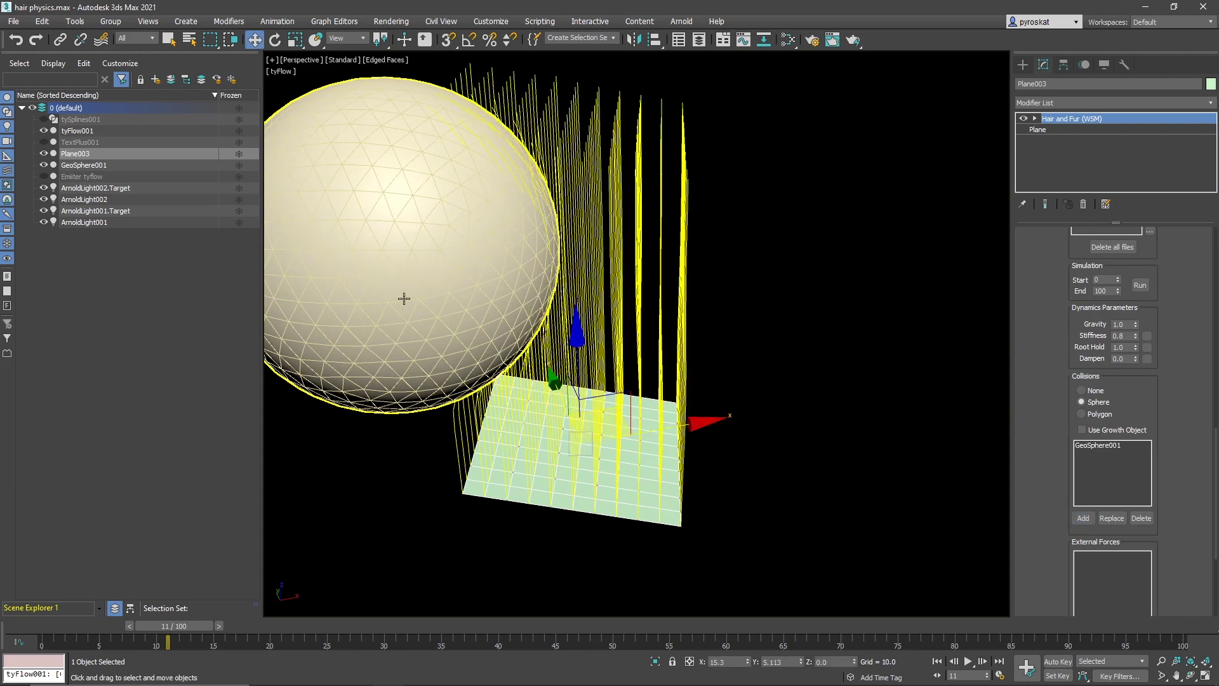
{"action": "middle_click_drag", "start_coordinate": [402, 294], "coordinate": [513, 311]}
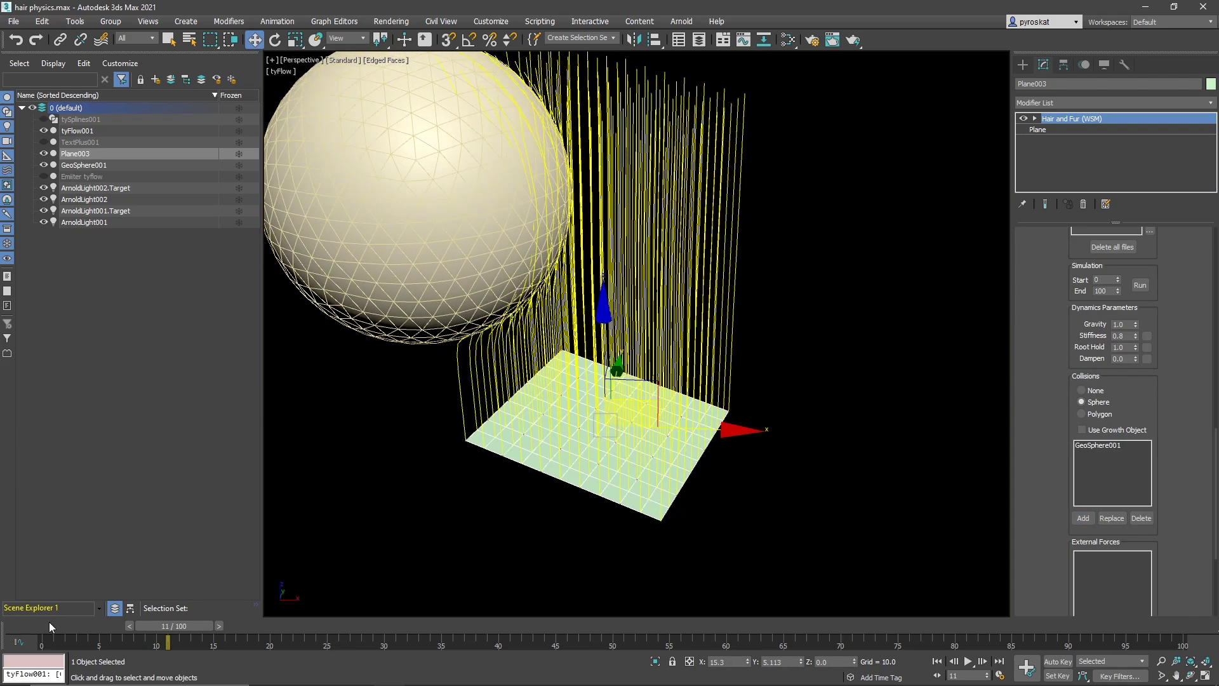
{"action": "left_click_drag", "start_coordinate": [49, 625], "coordinate": [174, 626]}
{"action": "key", "text": "w"}
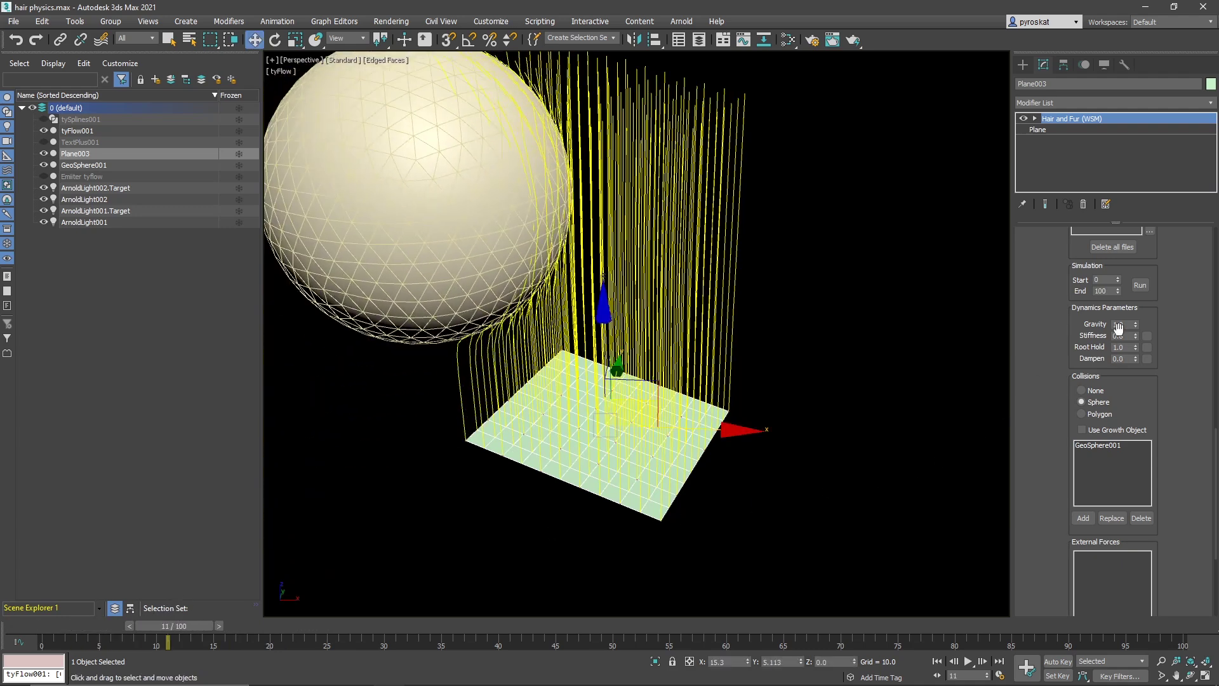
Try Stiffness values of 1.0 and 0.99 in the hair dynamics, scrubbing the timeline to test each against the sphere
{"action": "type", "text": "1"}
{"action": "key", "text": "Return"}
{"action": "middle_click_drag", "start_coordinate": [658, 284], "coordinate": [667, 291]}
{"action": "left_click_drag", "start_coordinate": [71, 631], "coordinate": [194, 622]}
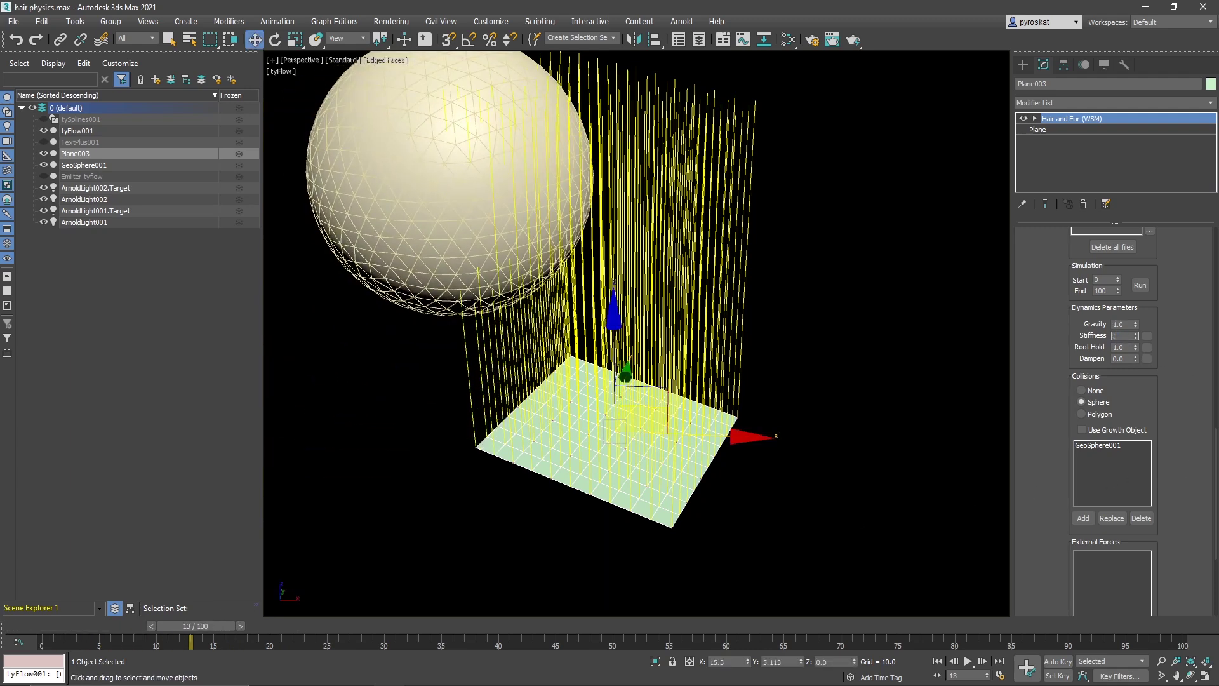
{"action": "type", "text": ".99"}
{"action": "key", "text": "Return"}
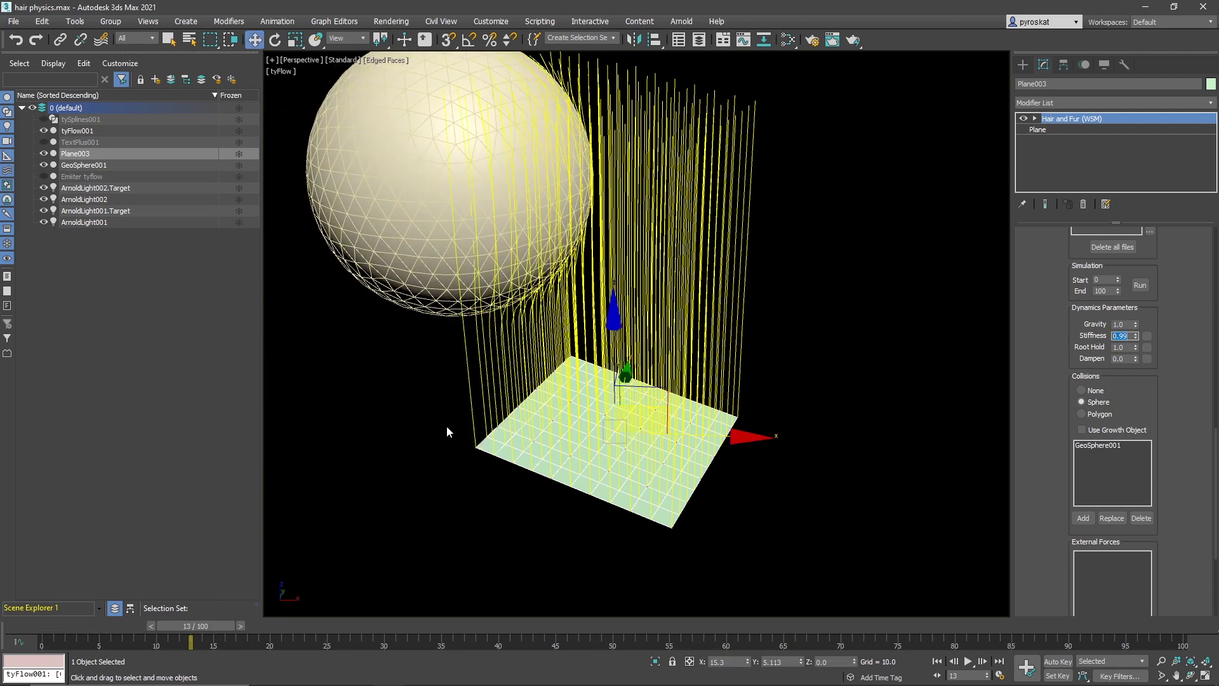
{"action": "left_click_drag", "start_coordinate": [63, 622], "coordinate": [180, 610]}
{"action": "key", "text": "w"}
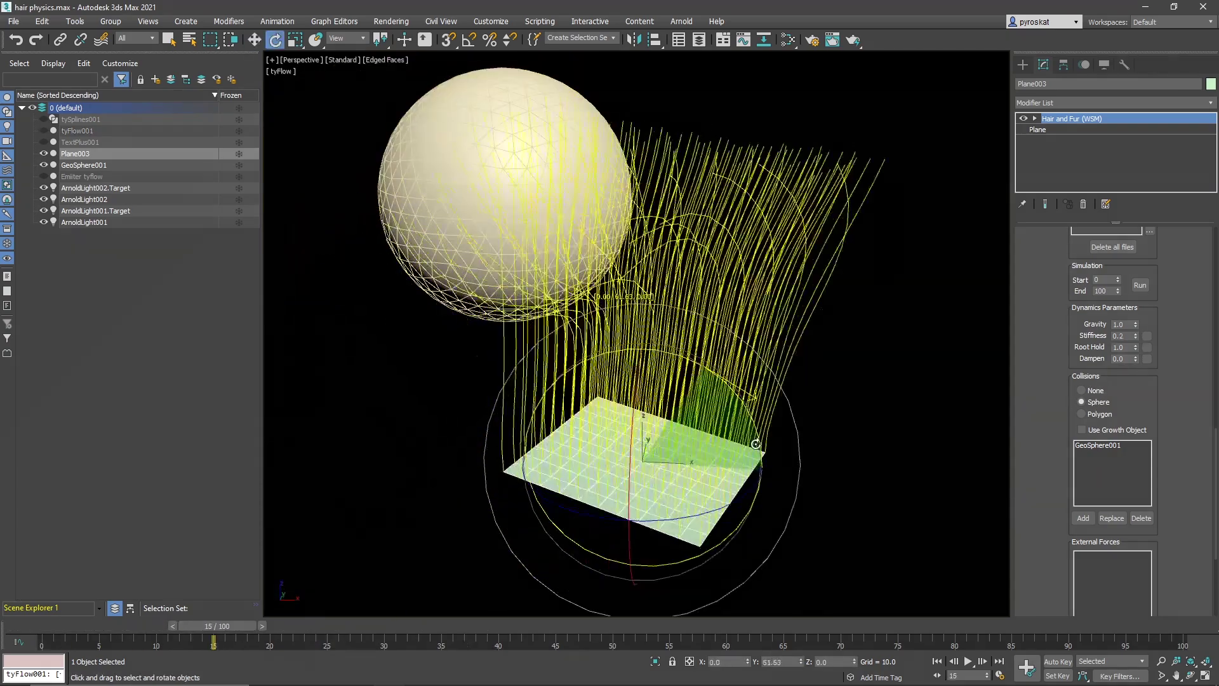
Rotate the plane to about X 6.1, Y -10.2, Z -47.1 and advance the live simulation to frame 19
{"action": "mouse_move", "coordinate": [730, 381]}
{"action": "left_mouse_down"}
{"action": "mouse_move", "coordinate": [717, 360]}
{"action": "mouse_move", "coordinate": [730, 330]}
{"action": "mouse_move", "coordinate": [710, 346]}
{"action": "mouse_move", "coordinate": [745, 400]}
{"action": "mouse_move", "coordinate": [689, 402]}
{"action": "mouse_move", "coordinate": [642, 467]}
{"action": "mouse_move", "coordinate": [704, 355]}
{"action": "mouse_move", "coordinate": [717, 390]}
{"action": "mouse_move", "coordinate": [690, 320]}
{"action": "mouse_move", "coordinate": [714, 381]}
{"action": "left_mouse_up"}
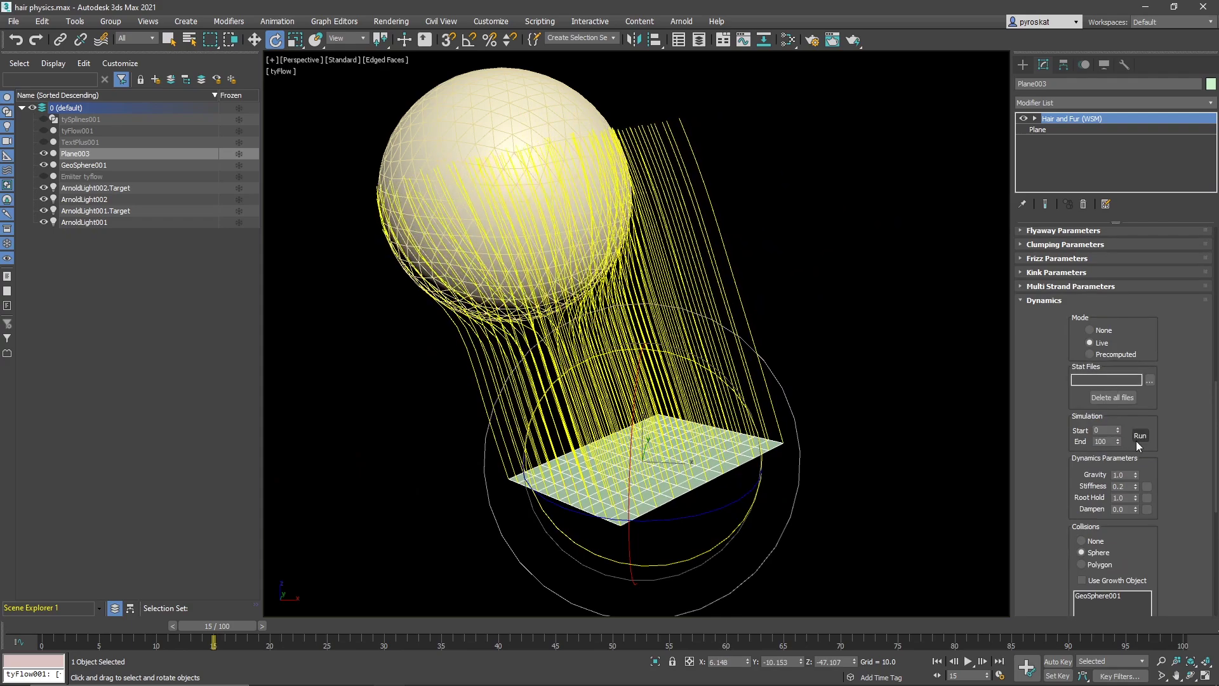
{"action": "middle_click_drag", "start_coordinate": [674, 373], "coordinate": [646, 305]}
{"action": "middle_click_drag", "start_coordinate": [646, 305], "coordinate": [669, 326], "text": "alt"}
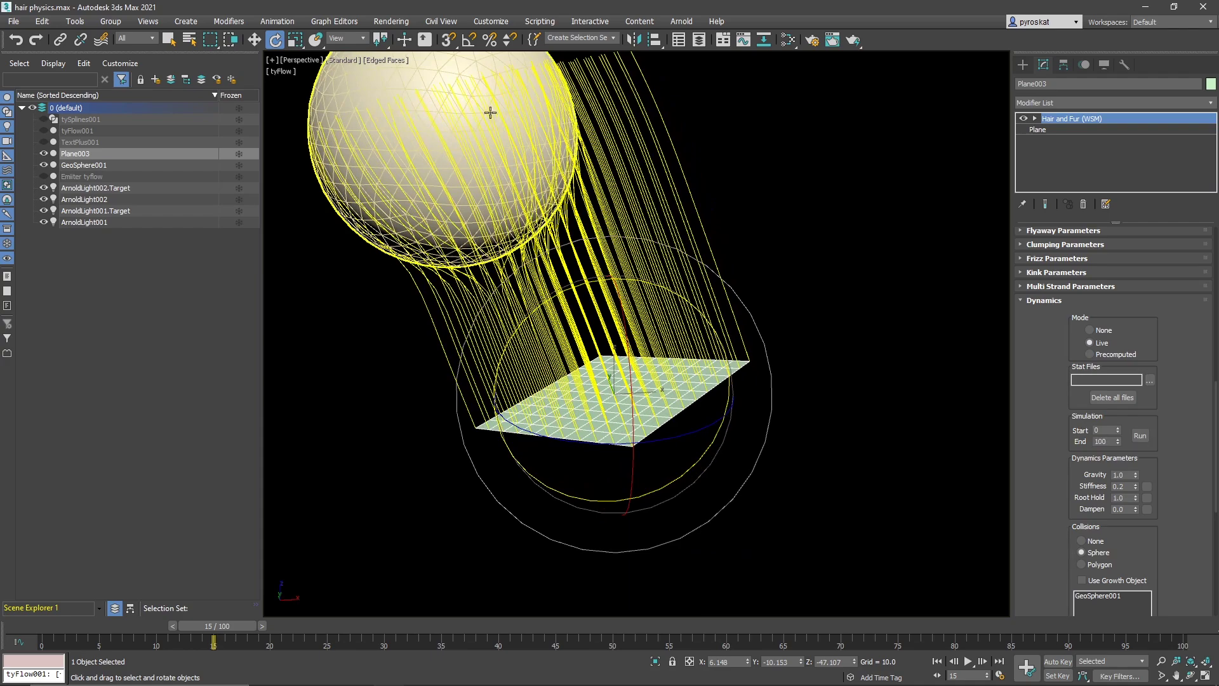
{"action": "middle_click_drag", "start_coordinate": [653, 245], "coordinate": [667, 268]}
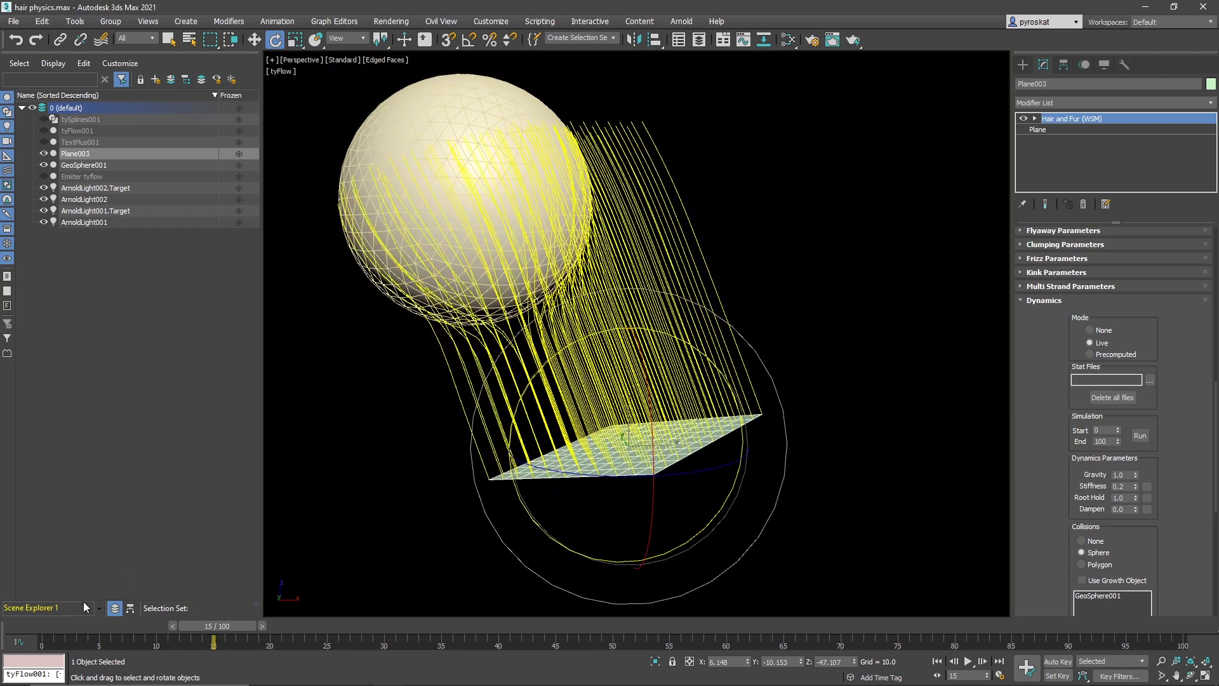
{"action": "left_click_drag", "start_coordinate": [60, 623], "coordinate": [257, 608]}
{"action": "key", "text": "e"}
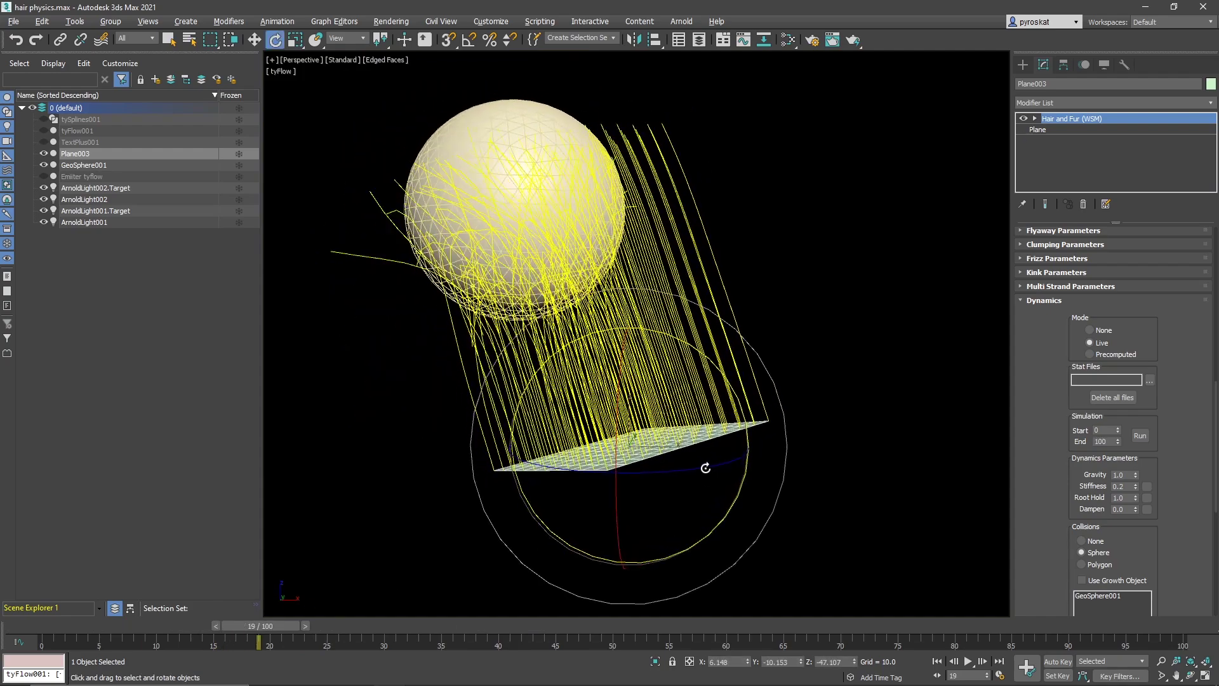
Turn off Display Guides and turn on Display Hairs for the plane's Hair and Fur modifier
{"action": "left_click_drag", "start_coordinate": [1084, 574], "coordinate": [1067, 308]}
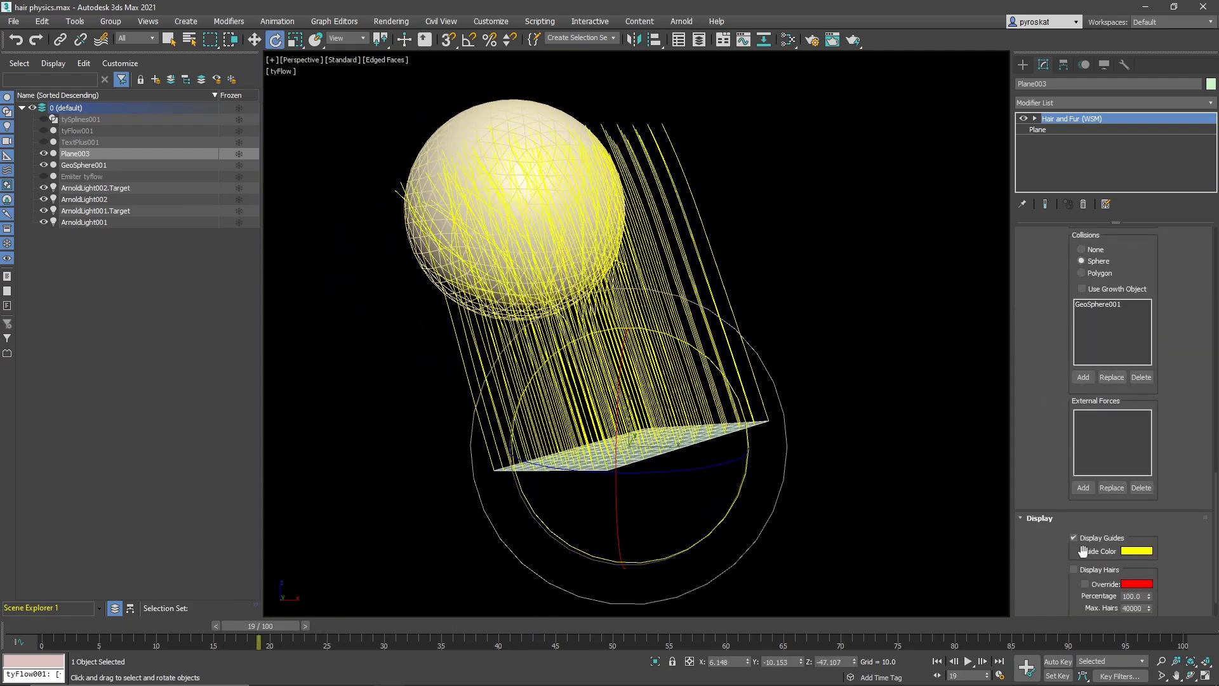
{"action": "left_click", "coordinate": [1074, 537]}
{"action": "left_click", "coordinate": [1073, 570]}
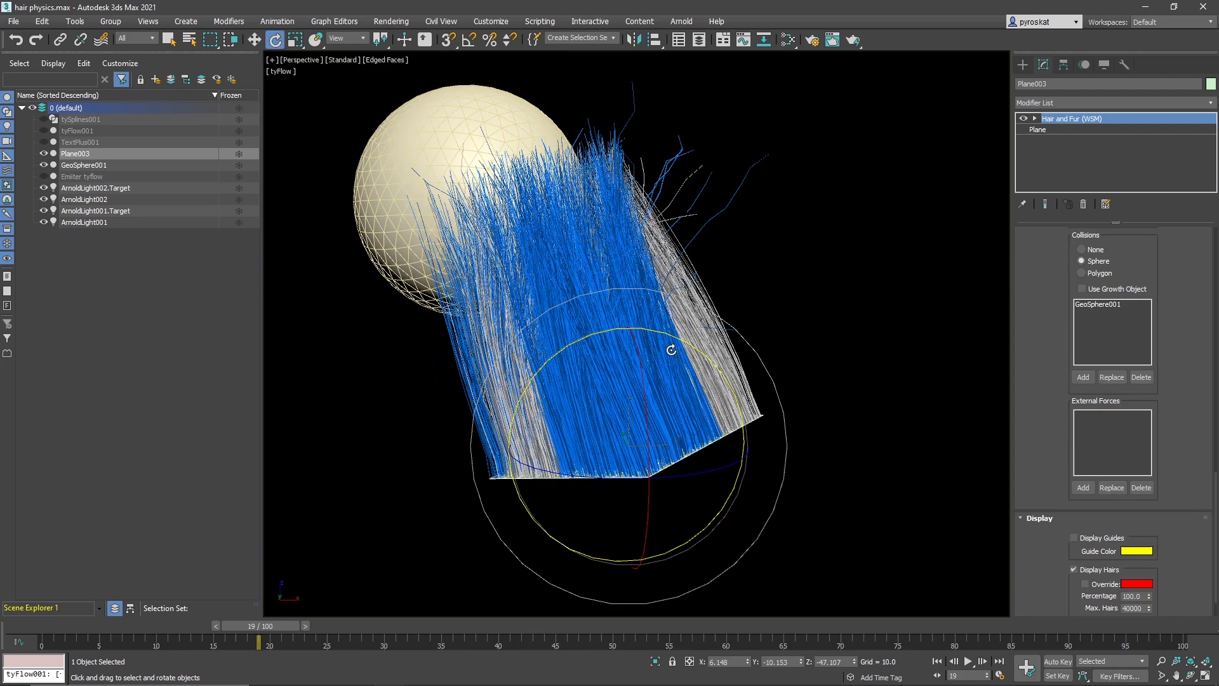
Scrub the animation to frames 89 and 66 to examine the hair's collision with the sphere and review the modifier's dynamics and tool settings
{"action": "left_click_drag", "start_coordinate": [40, 635], "coordinate": [1038, 627]}
{"action": "key", "text": "e"}
{"action": "left_click_drag", "start_coordinate": [569, 341], "coordinate": [572, 373]}
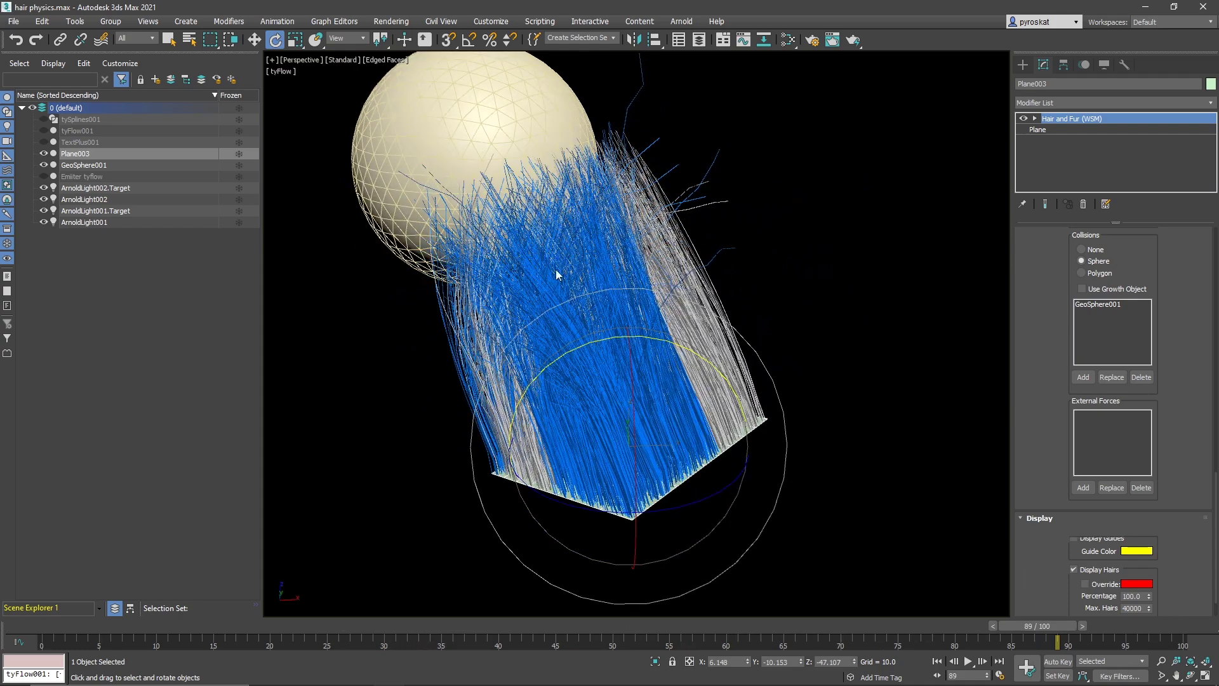
{"action": "left_click_drag", "start_coordinate": [39, 626], "coordinate": [790, 452]}
{"action": "key", "text": "e"}
{"action": "left_click_drag", "start_coordinate": [1049, 426], "coordinate": [1057, 484]}
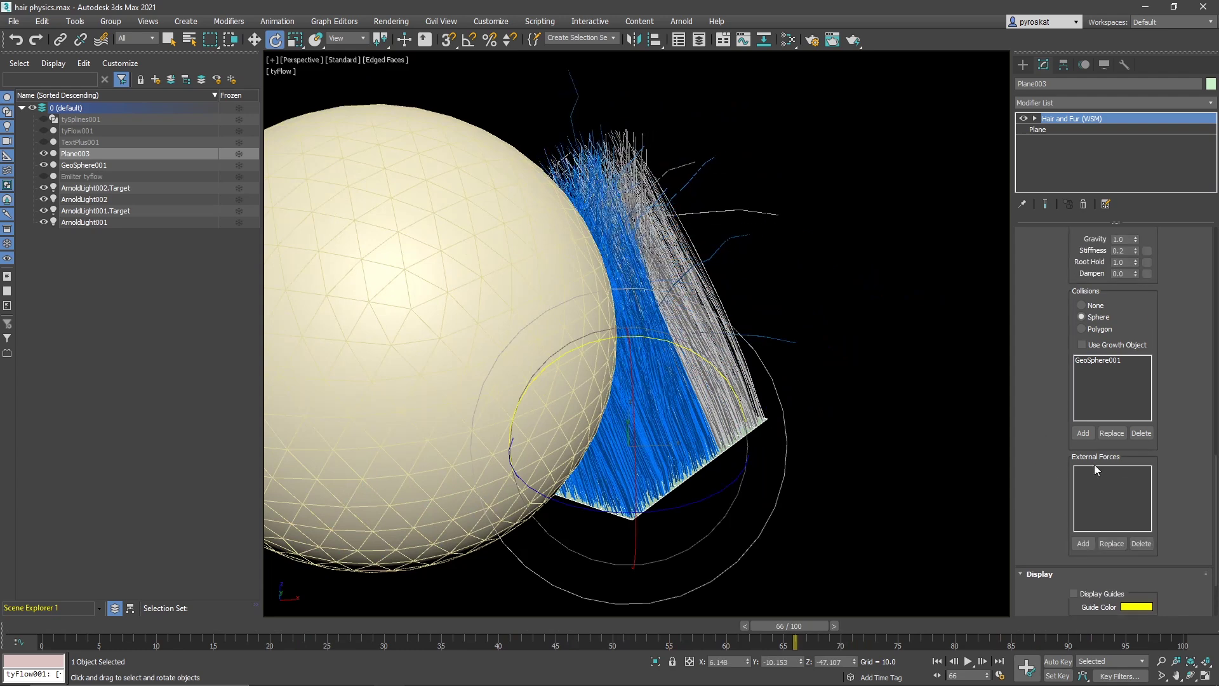
{"action": "left_click_drag", "start_coordinate": [1040, 375], "coordinate": [1035, 473]}
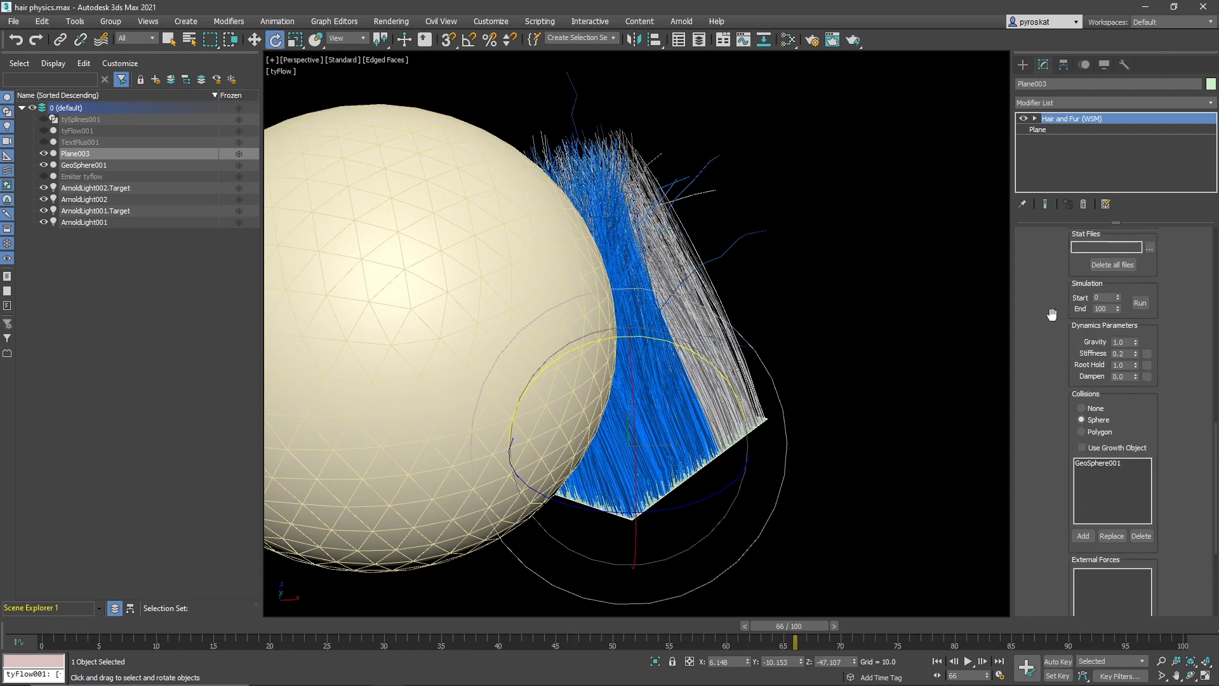
{"action": "scroll", "coordinate": [1048, 320], "scroll_direction": "up", "scroll_amount": 1}
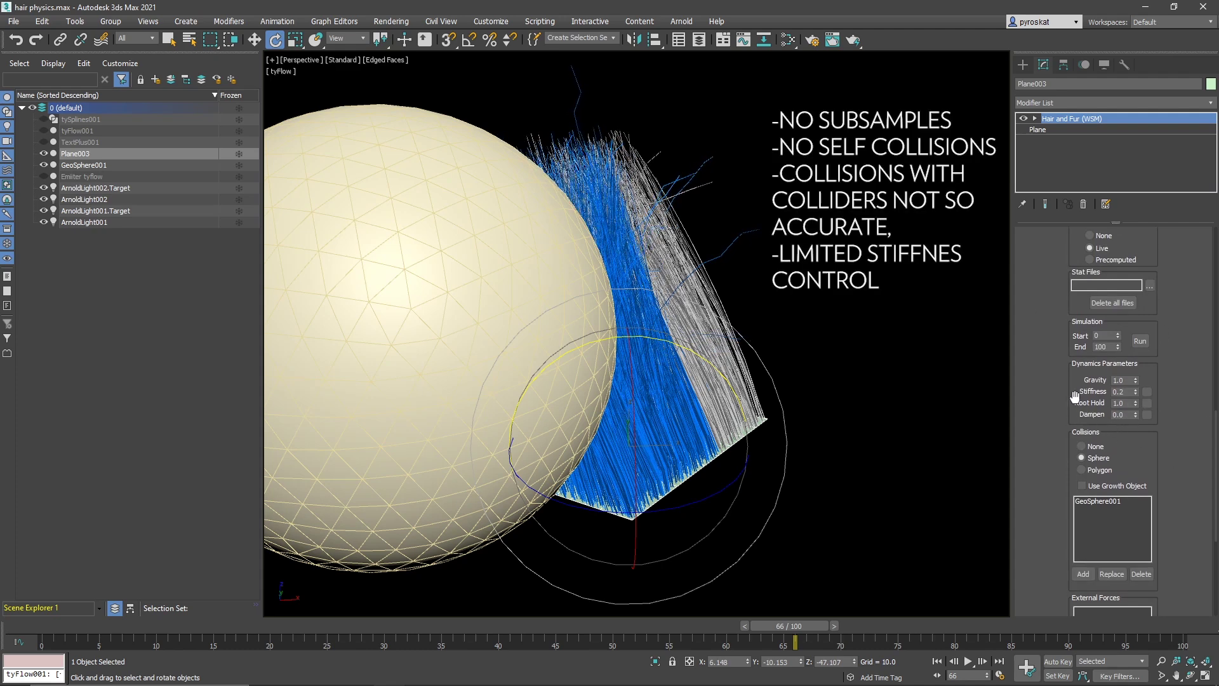
{"action": "scroll", "coordinate": [1075, 396], "scroll_direction": "up", "scroll_amount": 2}
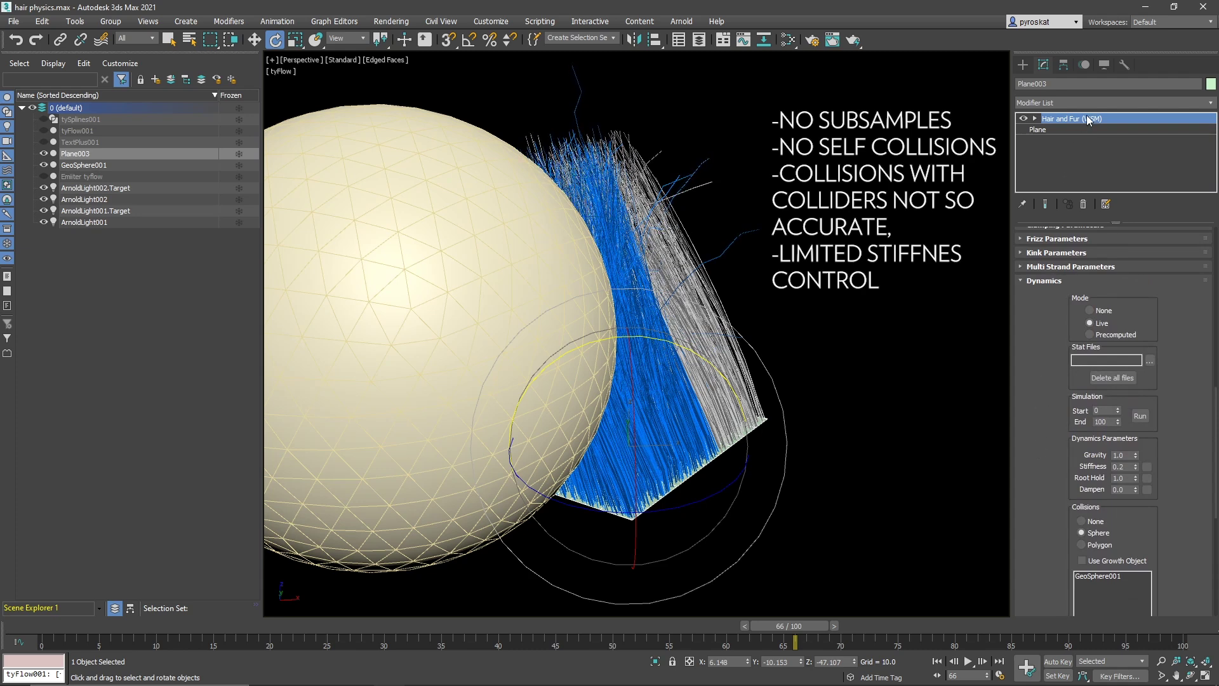
{"action": "scroll", "coordinate": [1046, 325], "scroll_direction": "up", "scroll_amount": 8}
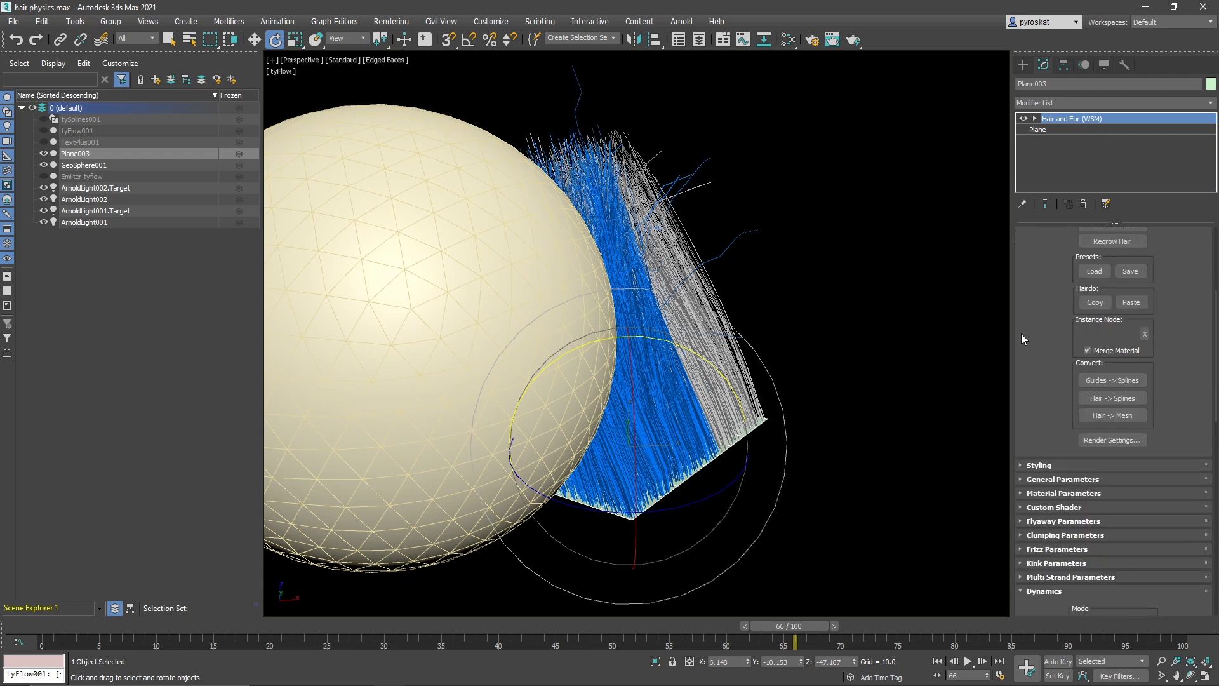
{"action": "scroll", "coordinate": [1025, 339], "scroll_direction": "up", "scroll_amount": 5}
{"action": "middle_click_drag", "start_coordinate": [629, 317], "coordinate": [699, 222]}
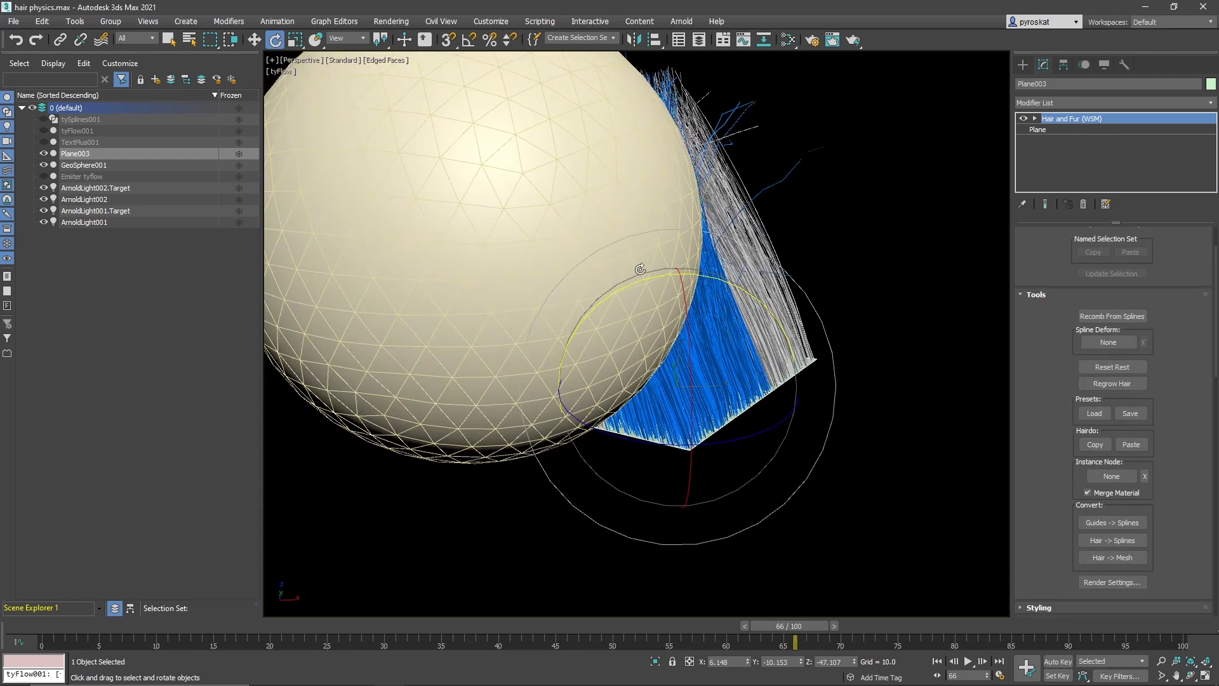
Return to frame 0 and set the hair Dynamics mode to None
{"action": "left_click", "coordinate": [26, 629]}
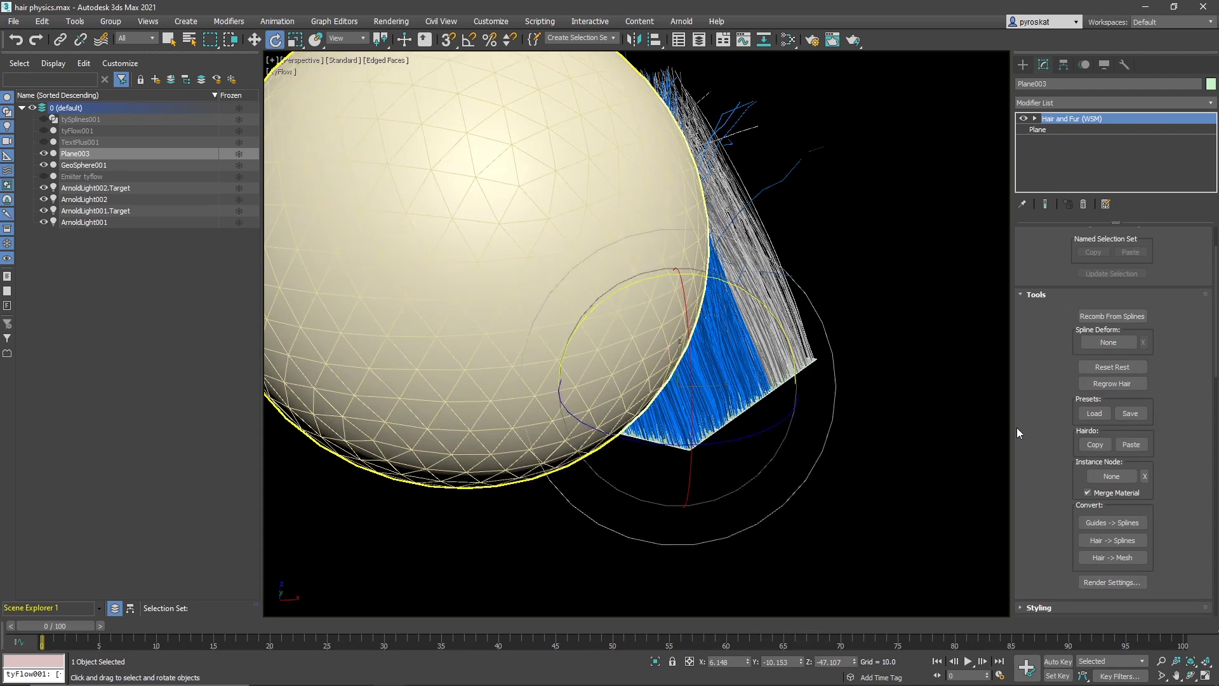
{"action": "scroll", "coordinate": [1066, 376], "scroll_direction": "down", "scroll_amount": 10}
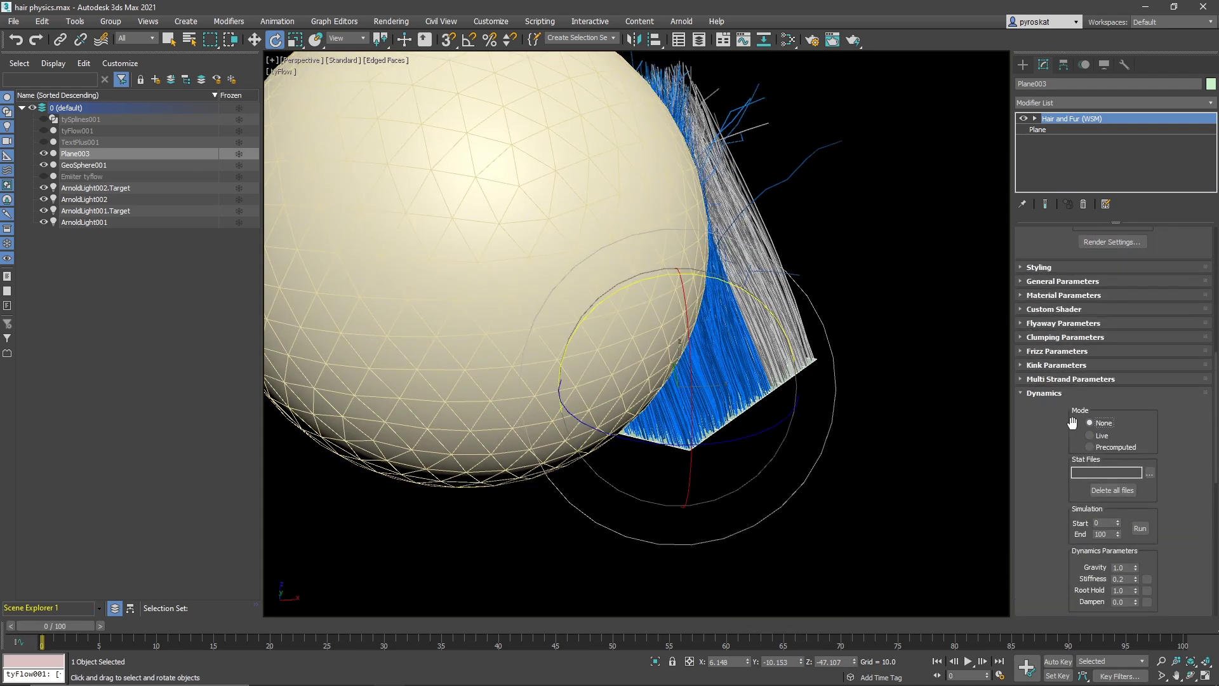
{"action": "left_click_drag", "start_coordinate": [1071, 422], "coordinate": [1083, 494]}
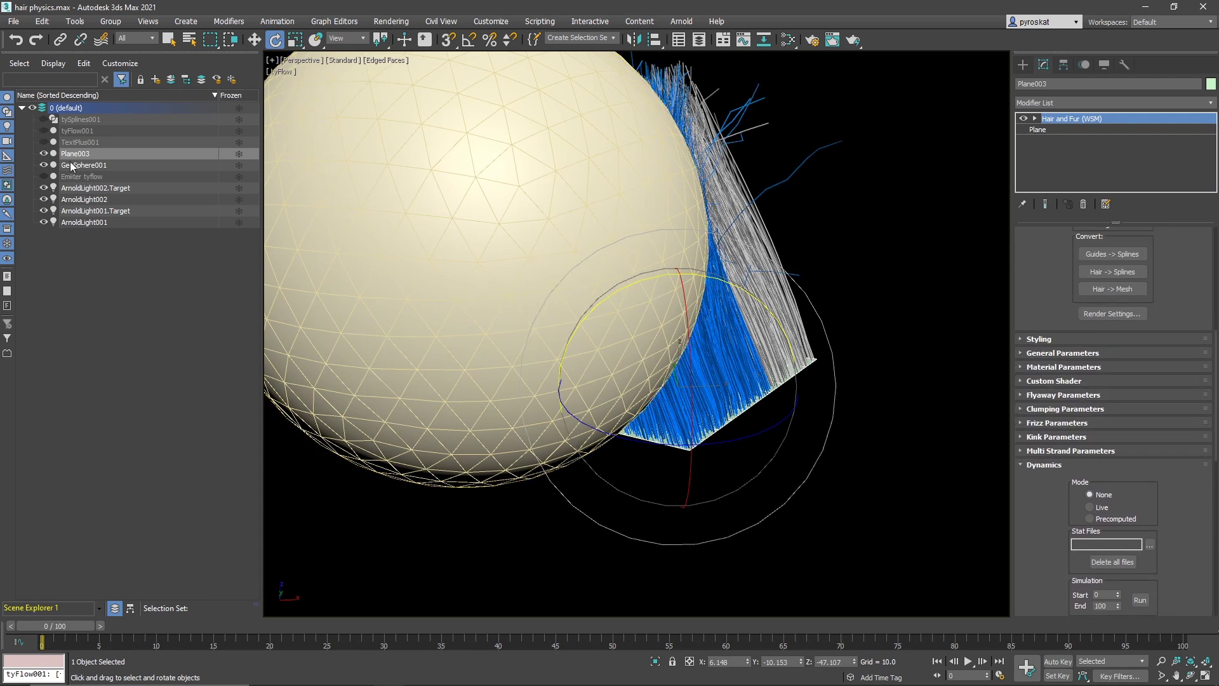
Open the editor of tyFlow001, unhide the flow, and arrange the editor window so its events are accessible
{"action": "left_click", "coordinate": [76, 131]}
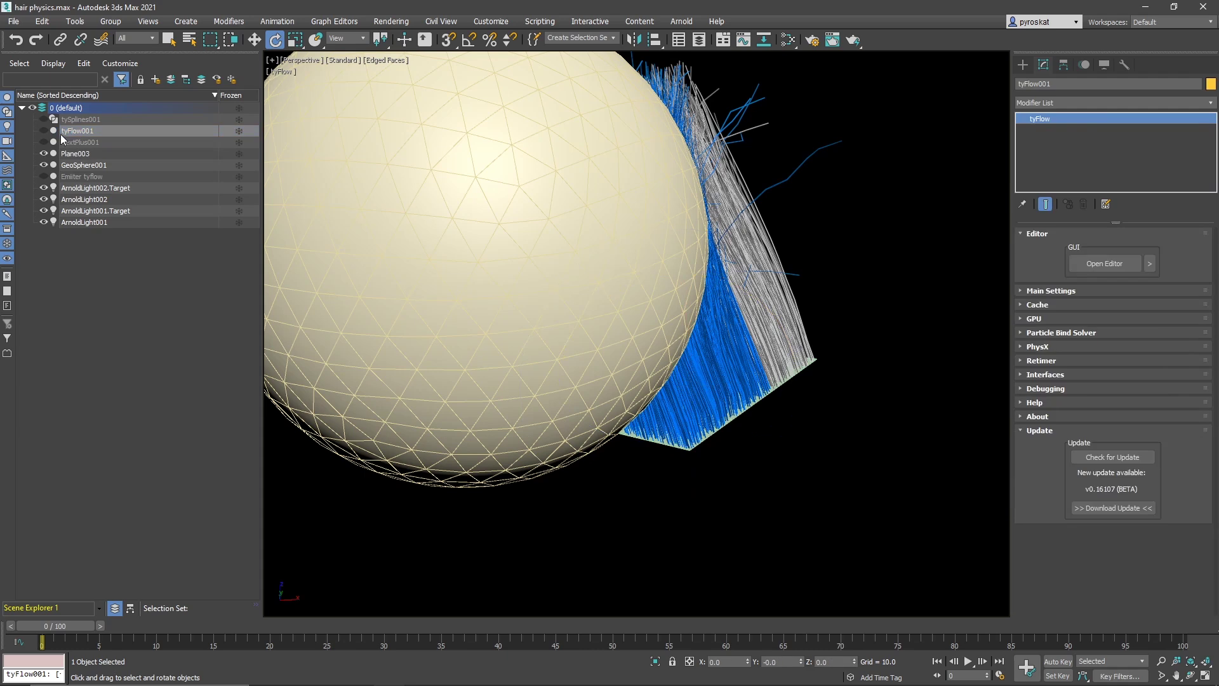
{"action": "left_click", "coordinate": [1104, 262]}
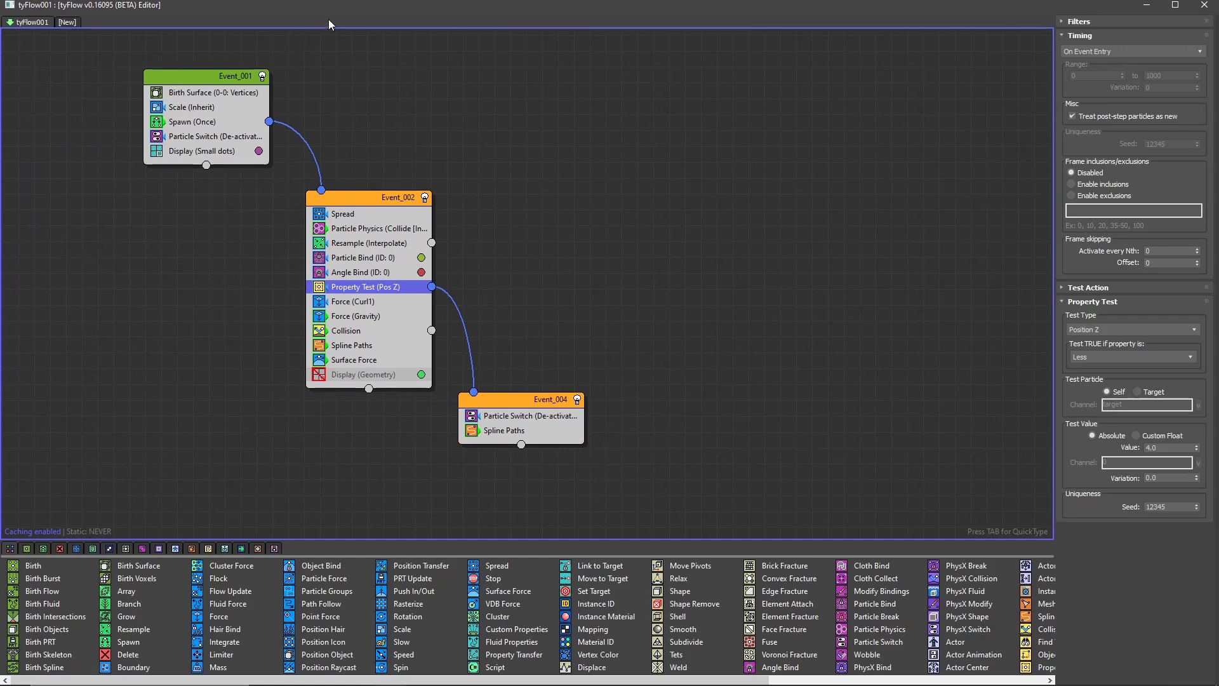
{"action": "left_click_drag", "start_coordinate": [329, 23], "coordinate": [312, 555]}
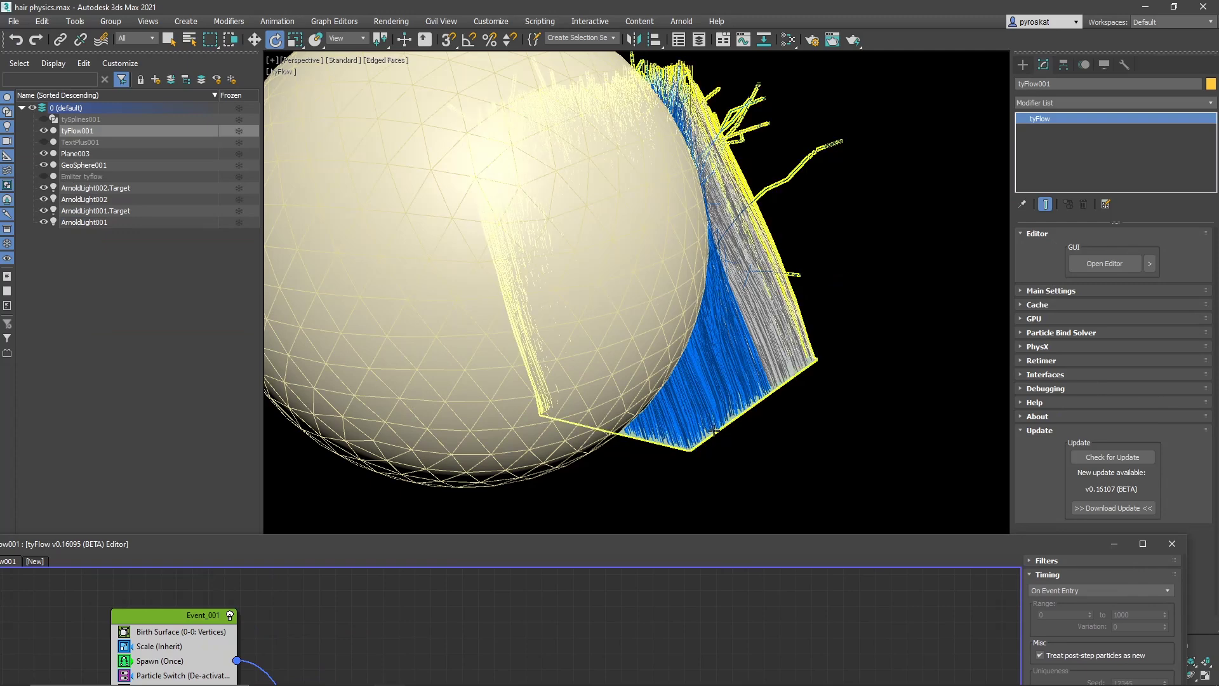
{"action": "left_click_drag", "start_coordinate": [405, 544], "coordinate": [512, 140]}
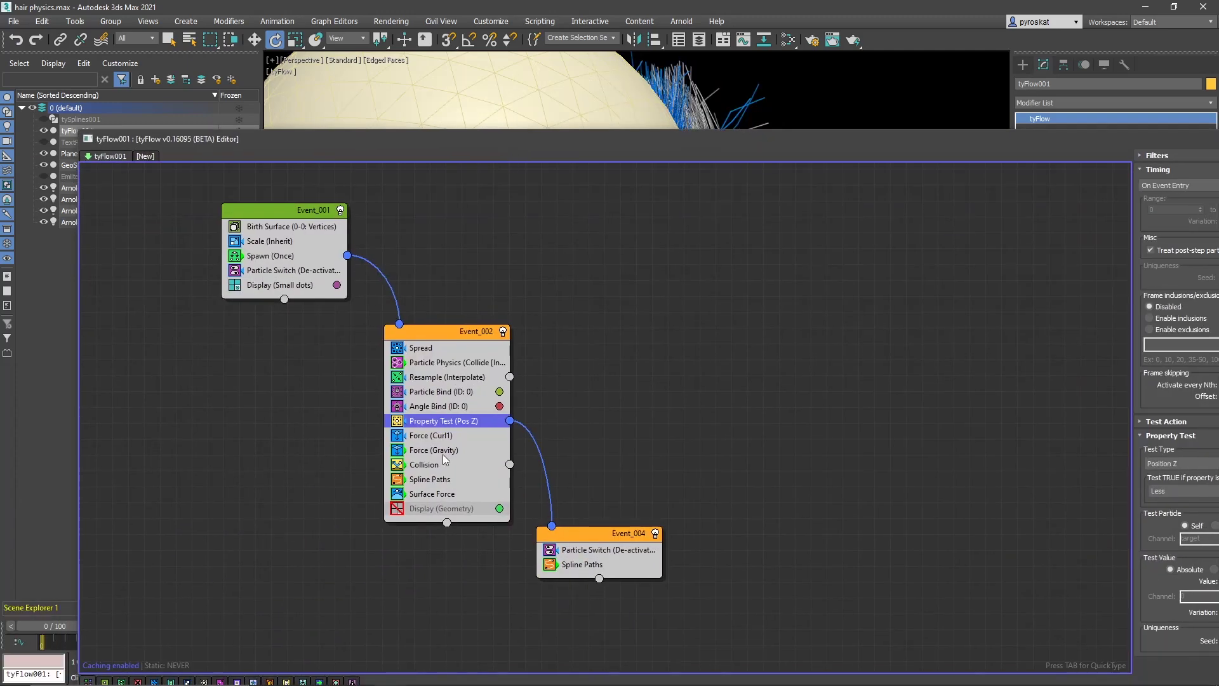
Enable the Display operator in Event_002 of the flow and unhide tySplines001
{"action": "left_click", "coordinate": [402, 509]}
{"action": "left_click_drag", "start_coordinate": [816, 154], "coordinate": [762, 329]}
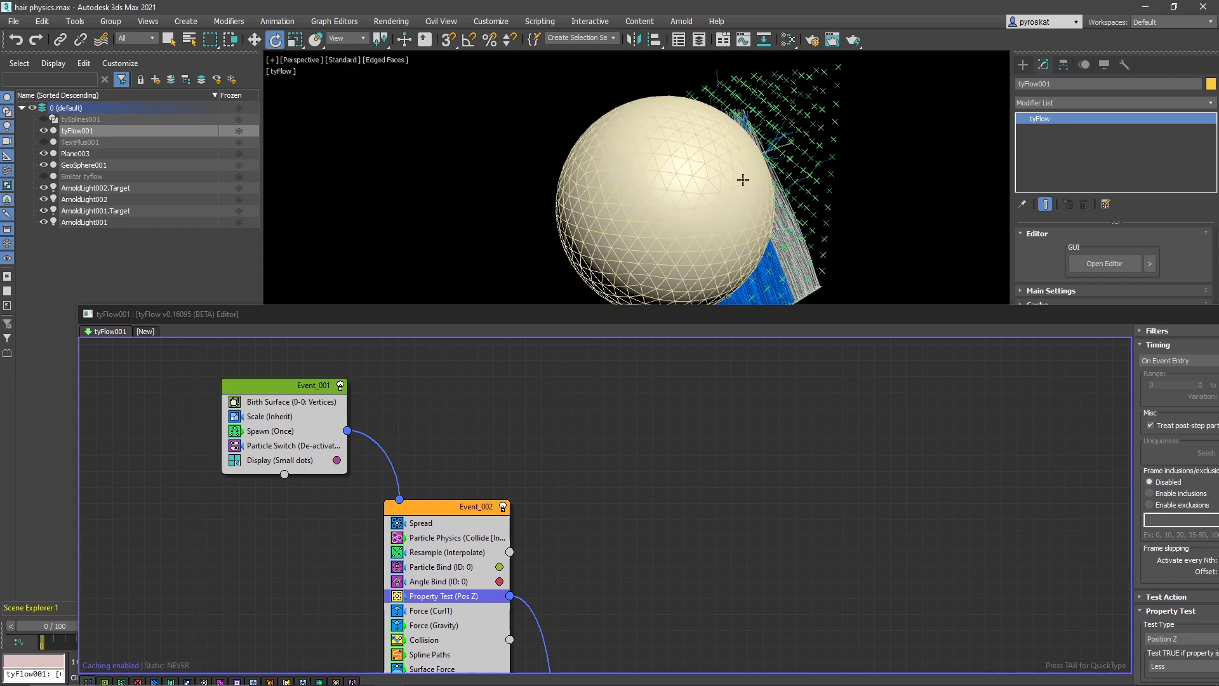
{"action": "left_click", "coordinate": [44, 120]}
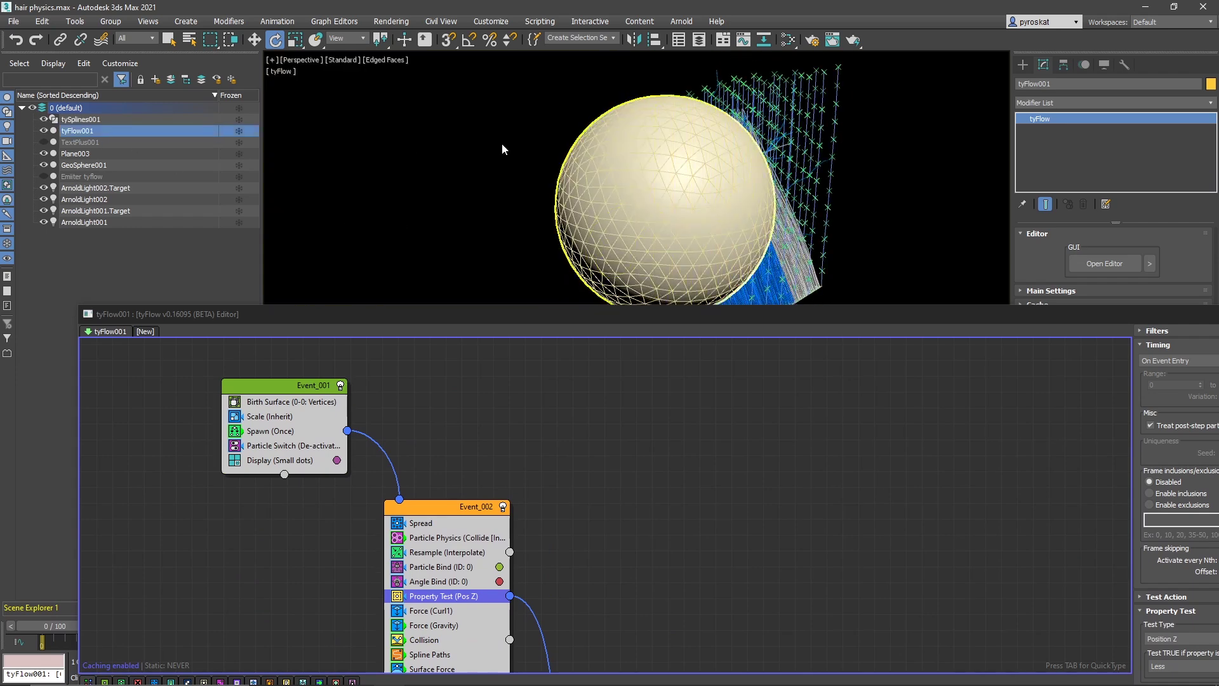
Assign tySplines001 as the Spline Deform source of Plane003's Hair and Fur modifier, and hide the tySplines001 object
{"action": "left_click", "coordinate": [75, 154]}
{"action": "scroll", "coordinate": [1041, 381], "scroll_direction": "down", "scroll_amount": 2}
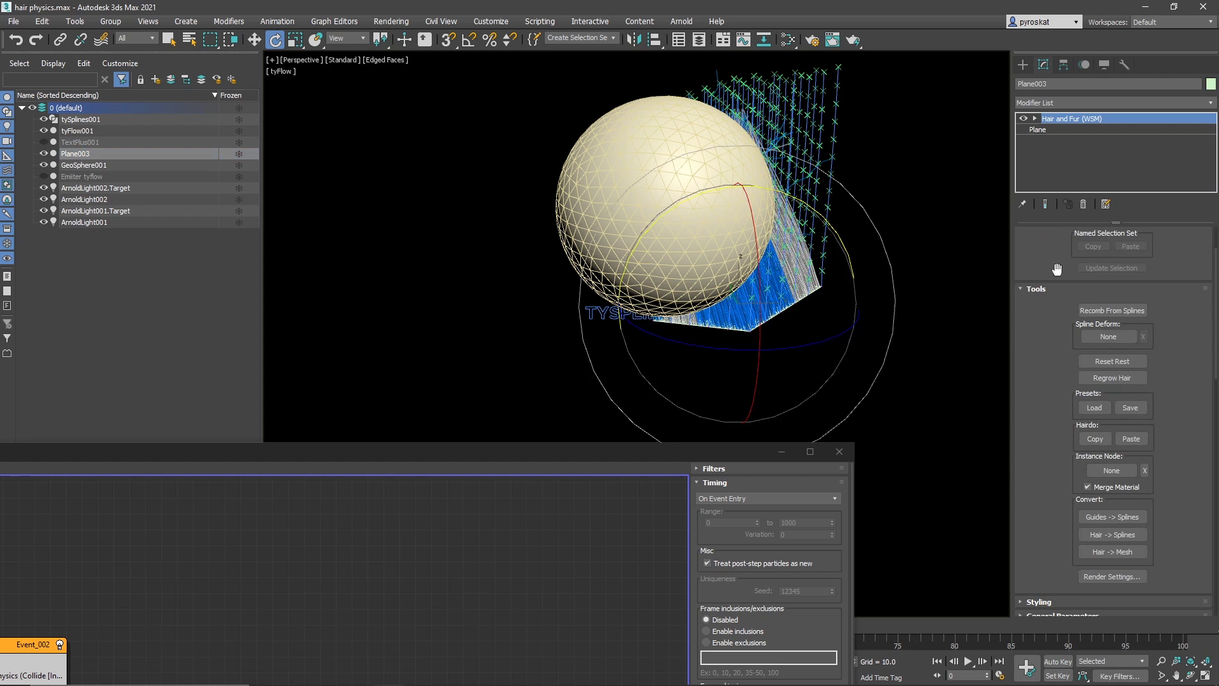
{"action": "left_click", "coordinate": [1105, 336]}
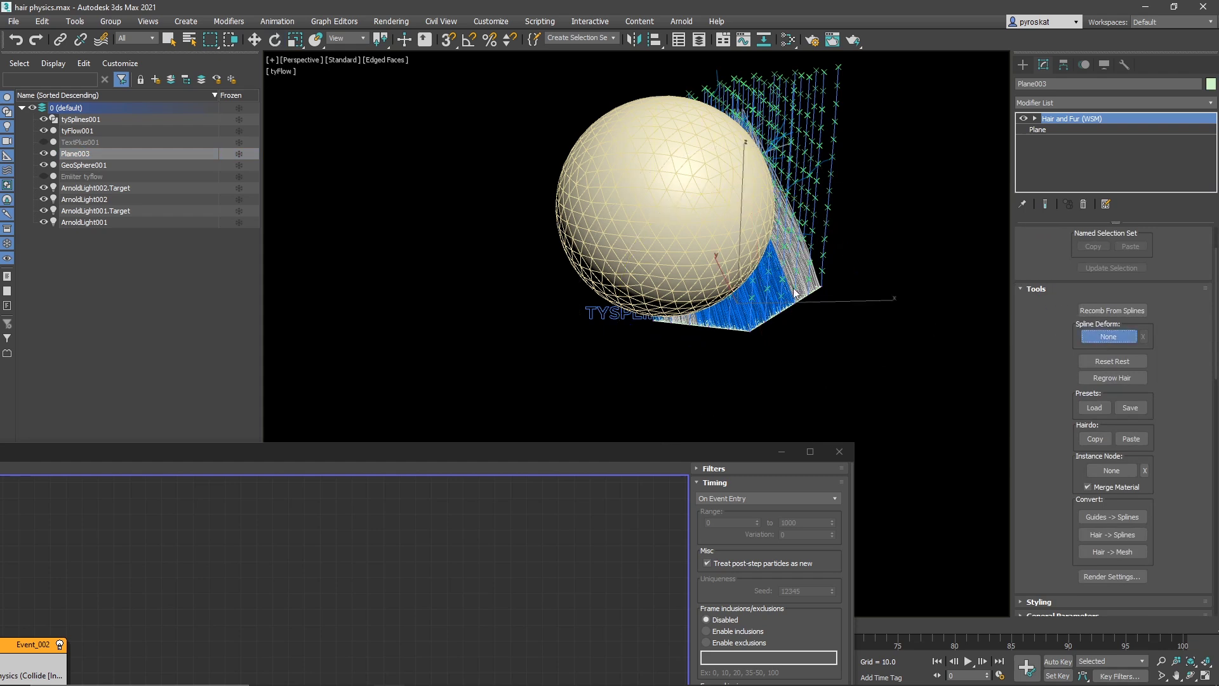
{"action": "left_click", "coordinate": [87, 120]}
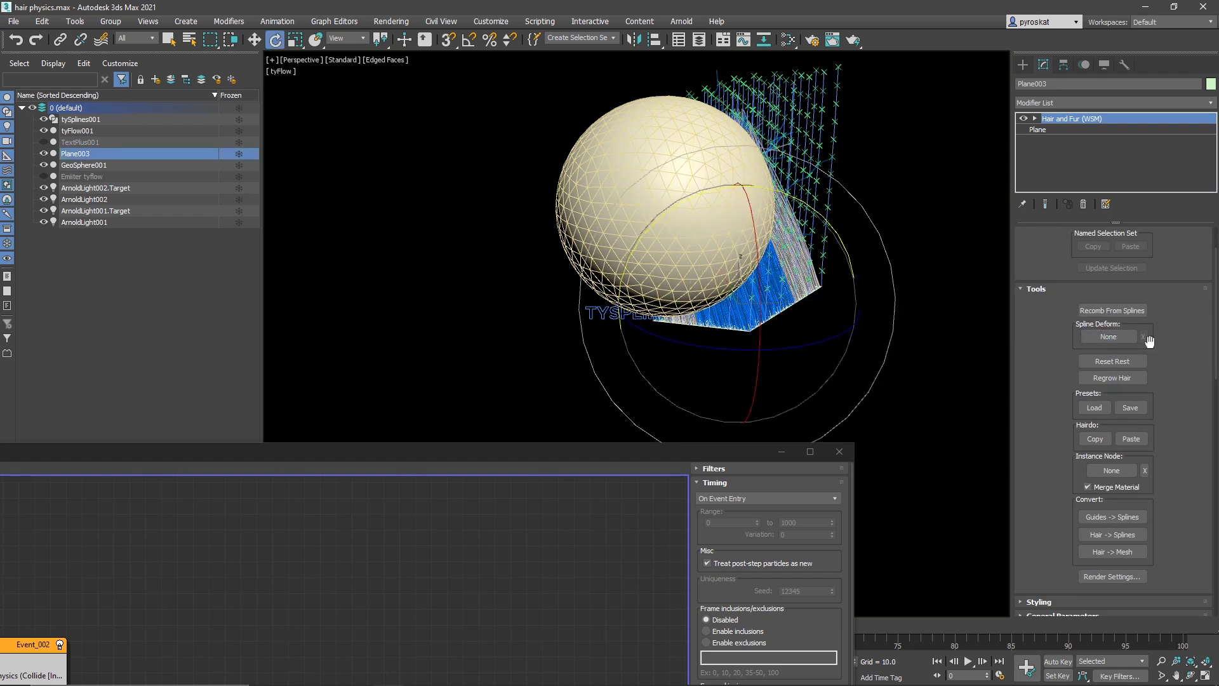
{"action": "left_click", "coordinate": [1118, 337]}
{"action": "left_click", "coordinate": [830, 167]}
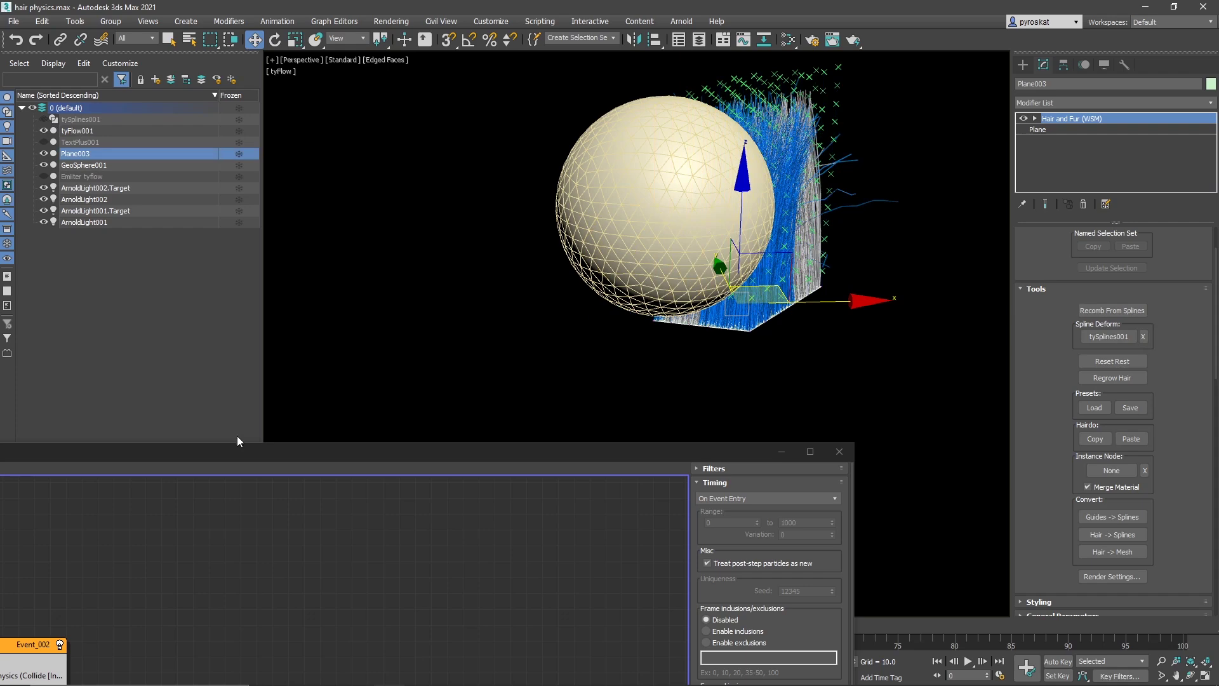
Clear the flow editor from the viewport and scrub to frames 39 and 75 to examine the spline-driven hair against the sphere
{"action": "left_click_drag", "start_coordinate": [227, 448], "coordinate": [437, 119]}
{"action": "middle_click_drag", "start_coordinate": [365, 405], "coordinate": [398, 300]}
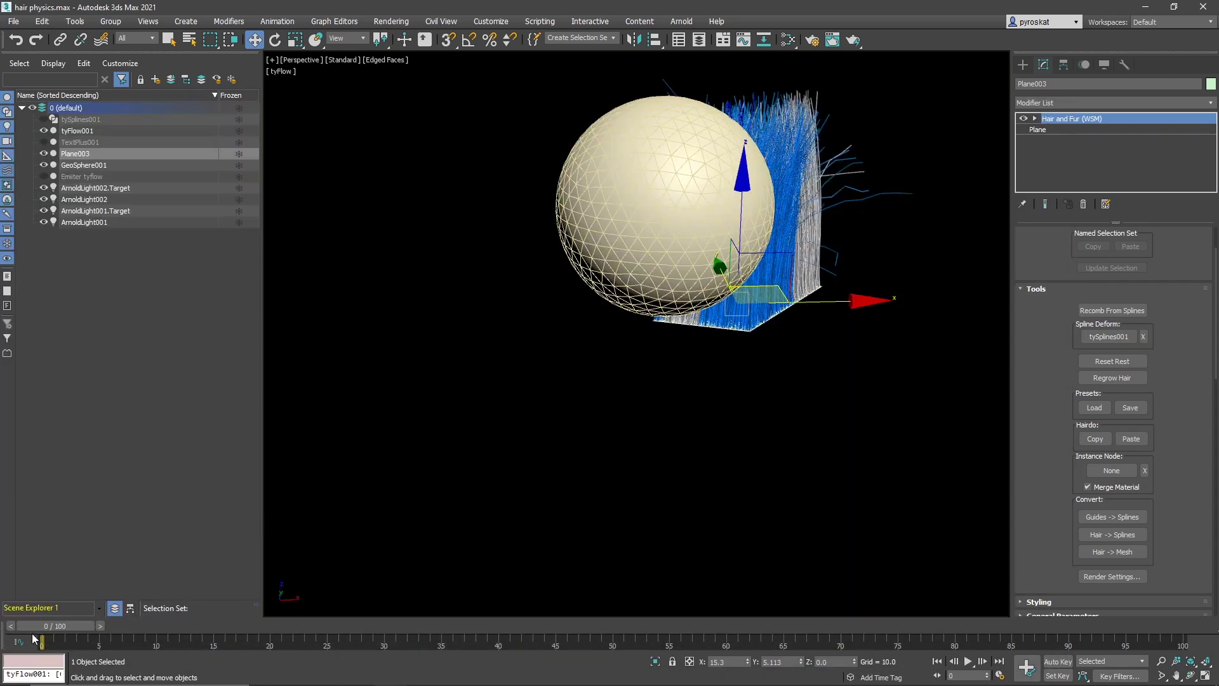
{"action": "left_click_drag", "start_coordinate": [37, 628], "coordinate": [535, 588]}
{"action": "left_click_drag", "start_coordinate": [1058, 489], "coordinate": [1073, 92]}
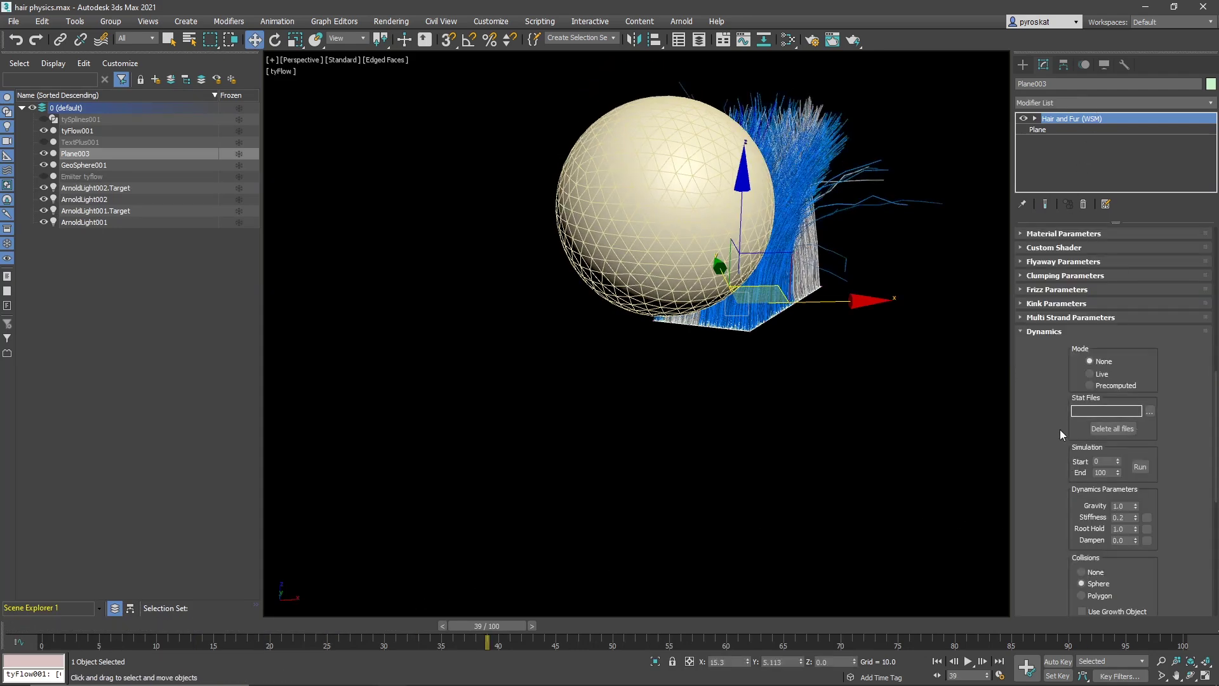
{"action": "scroll", "coordinate": [824, 327], "scroll_direction": "up", "scroll_amount": 8}
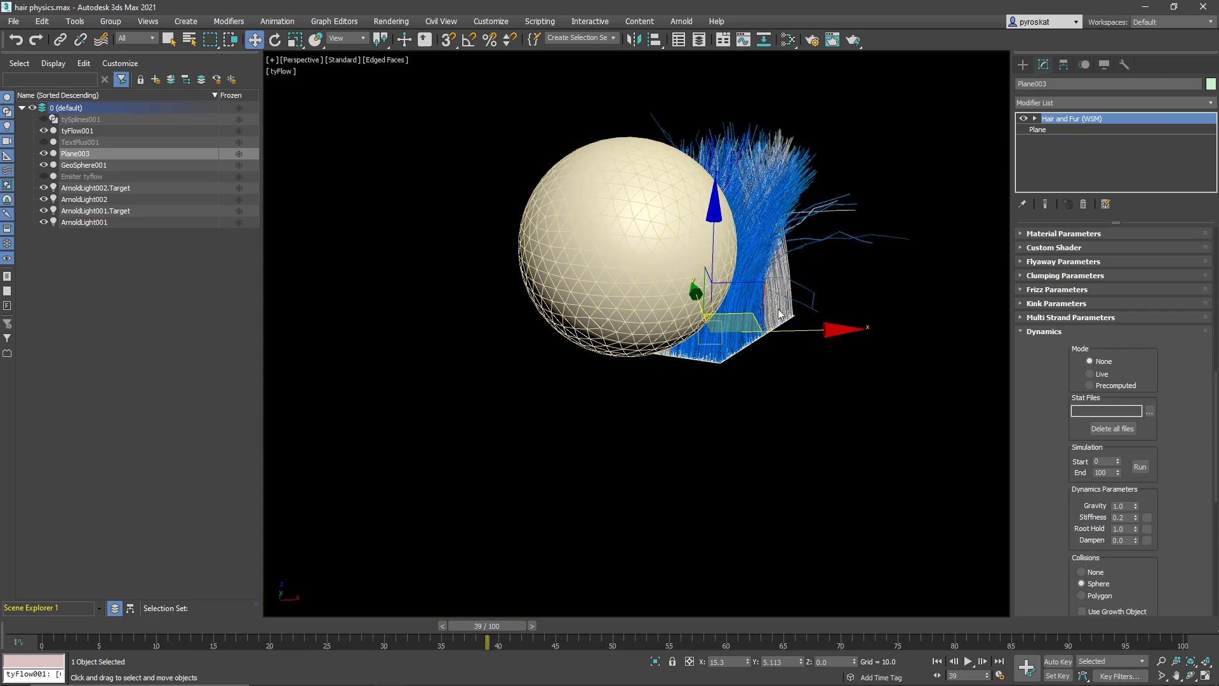
{"action": "scroll", "coordinate": [706, 351], "scroll_direction": "down", "scroll_amount": 4}
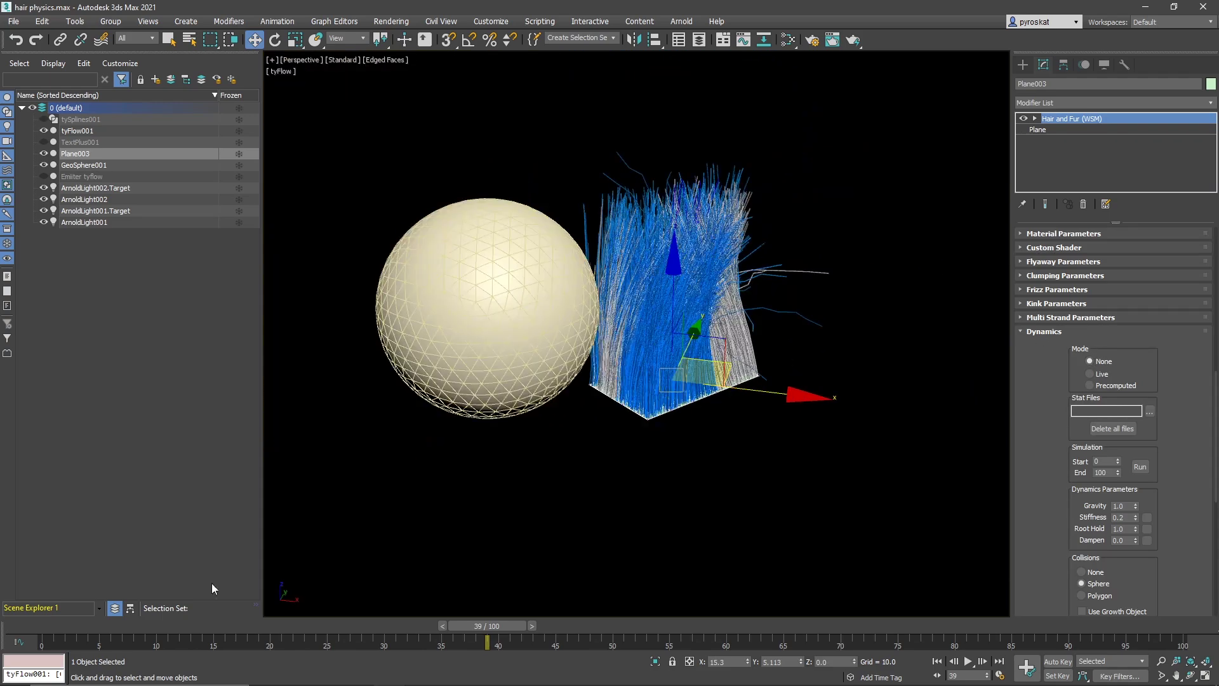
{"action": "left_click_drag", "start_coordinate": [38, 625], "coordinate": [839, 581]}
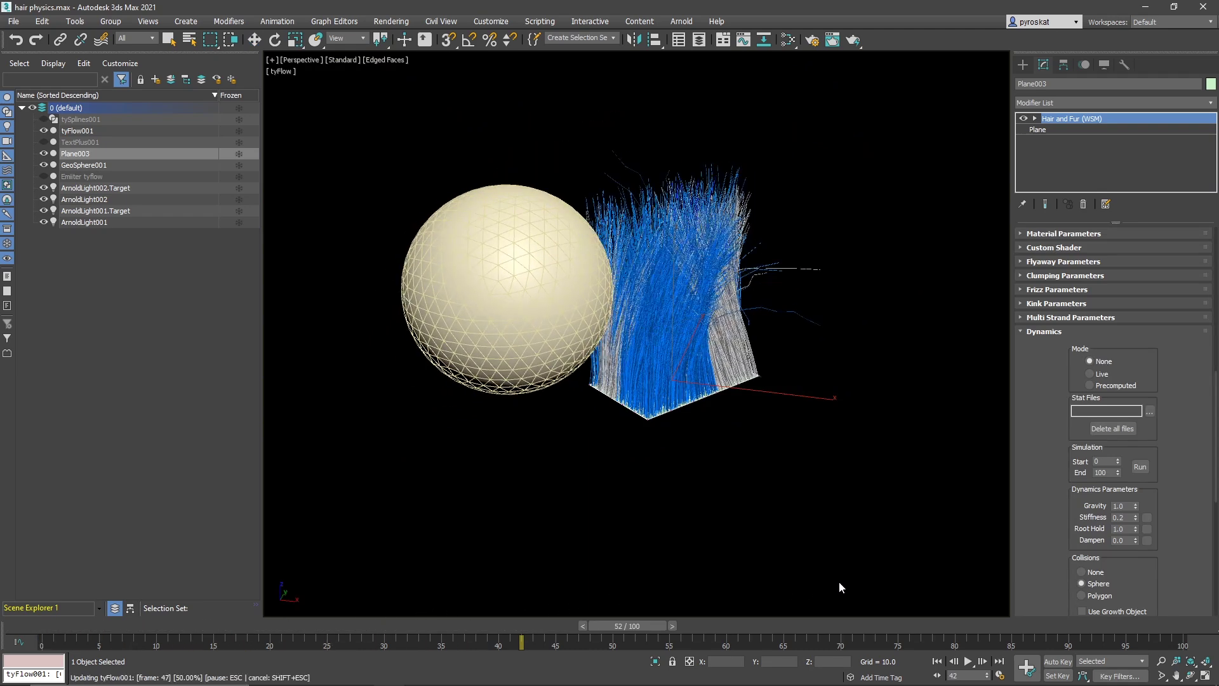
Open the editor of tyFlow001 and review the operators in Event_002 and Event_004 alongside the hair in the viewport
{"action": "left_click", "coordinate": [72, 131]}
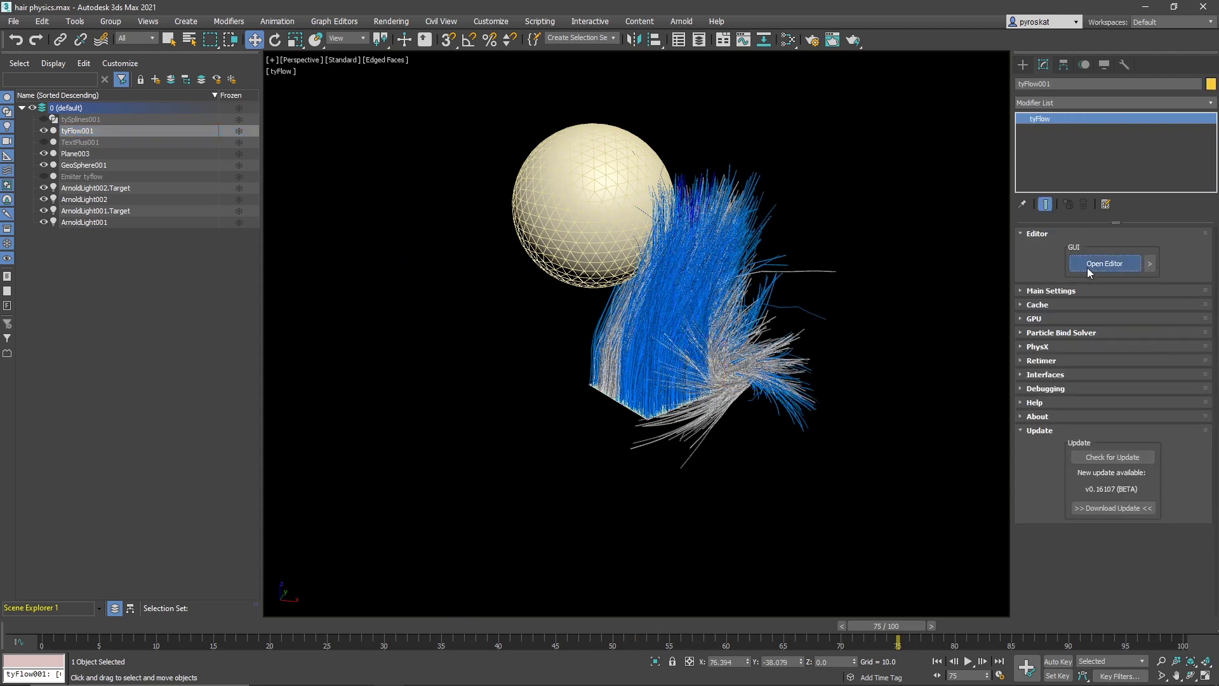
{"action": "left_click", "coordinate": [1087, 268]}
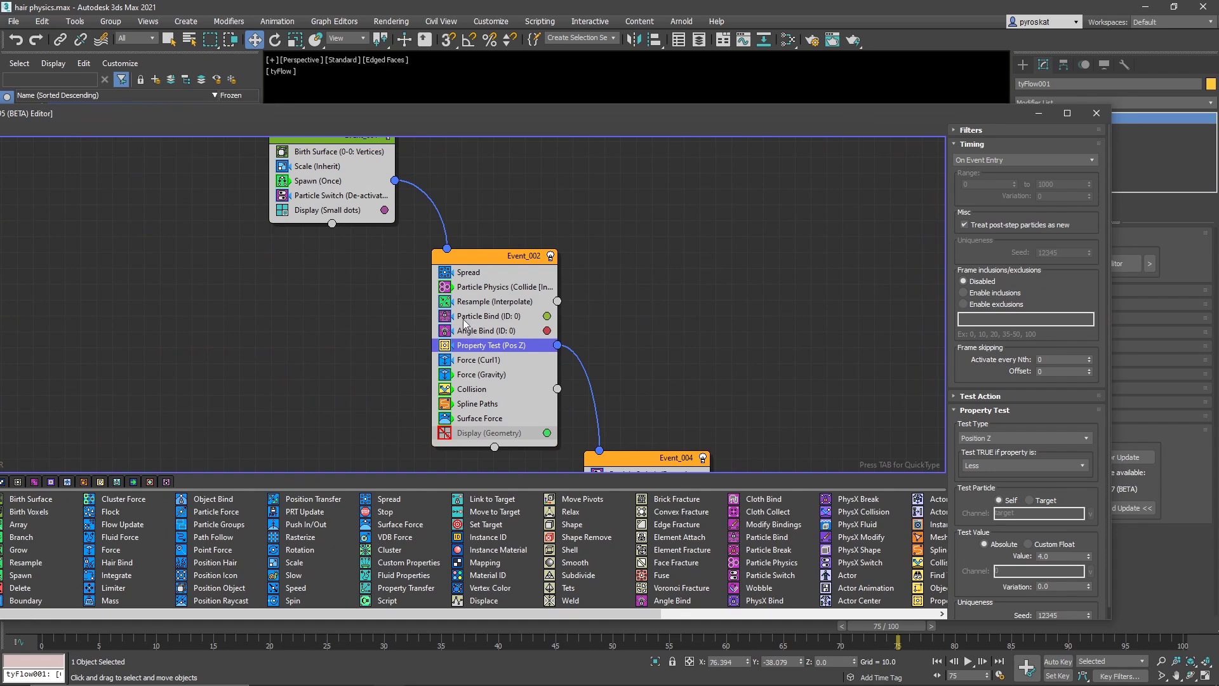
{"action": "left_click_drag", "start_coordinate": [791, 125], "coordinate": [794, 461]}
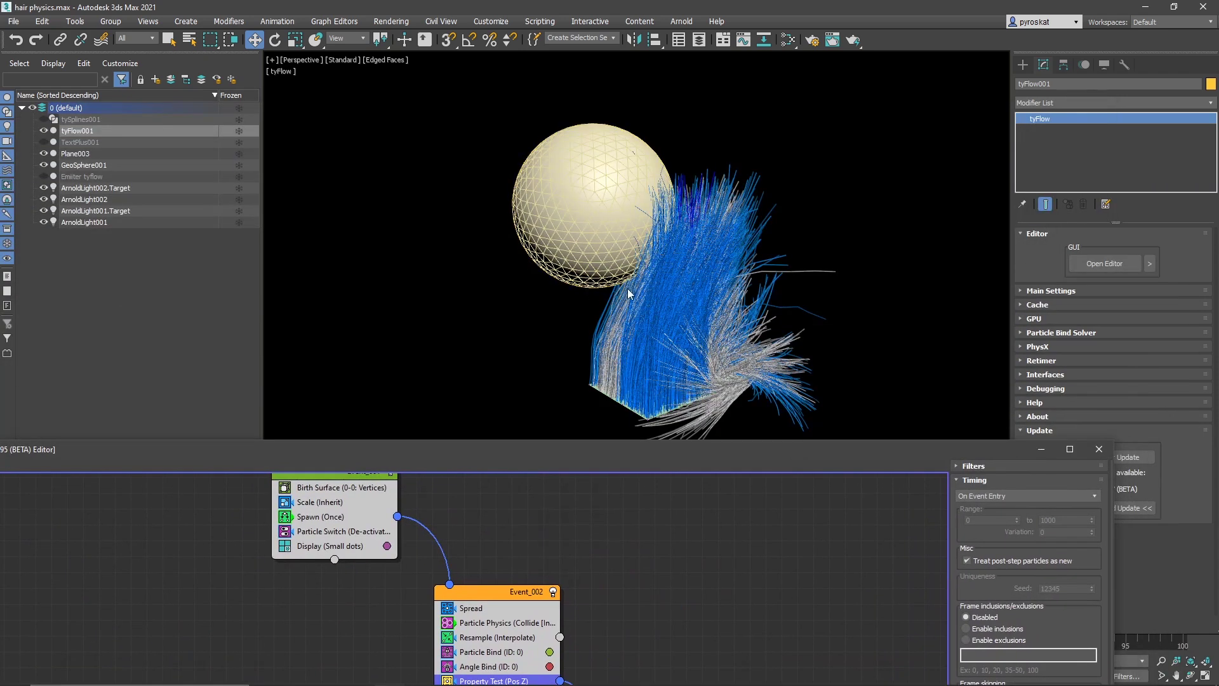
{"action": "left_click_drag", "start_coordinate": [589, 452], "coordinate": [643, 140]}
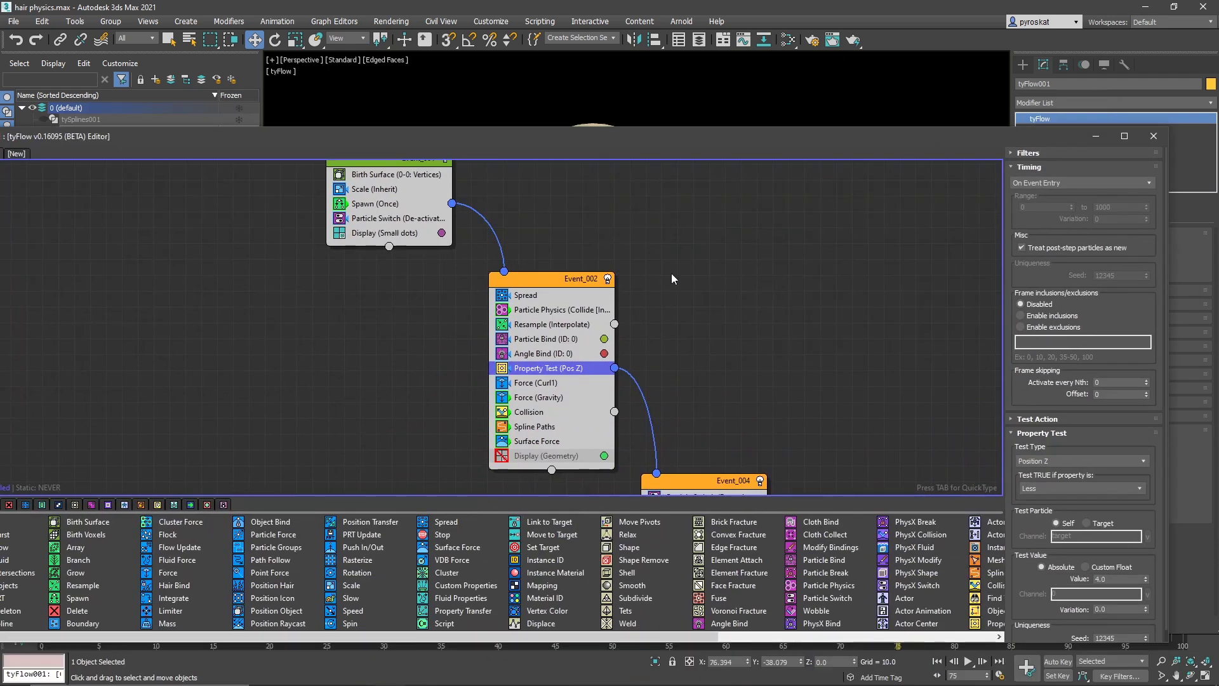
{"action": "middle_click_drag", "start_coordinate": [672, 273], "coordinate": [715, 223]}
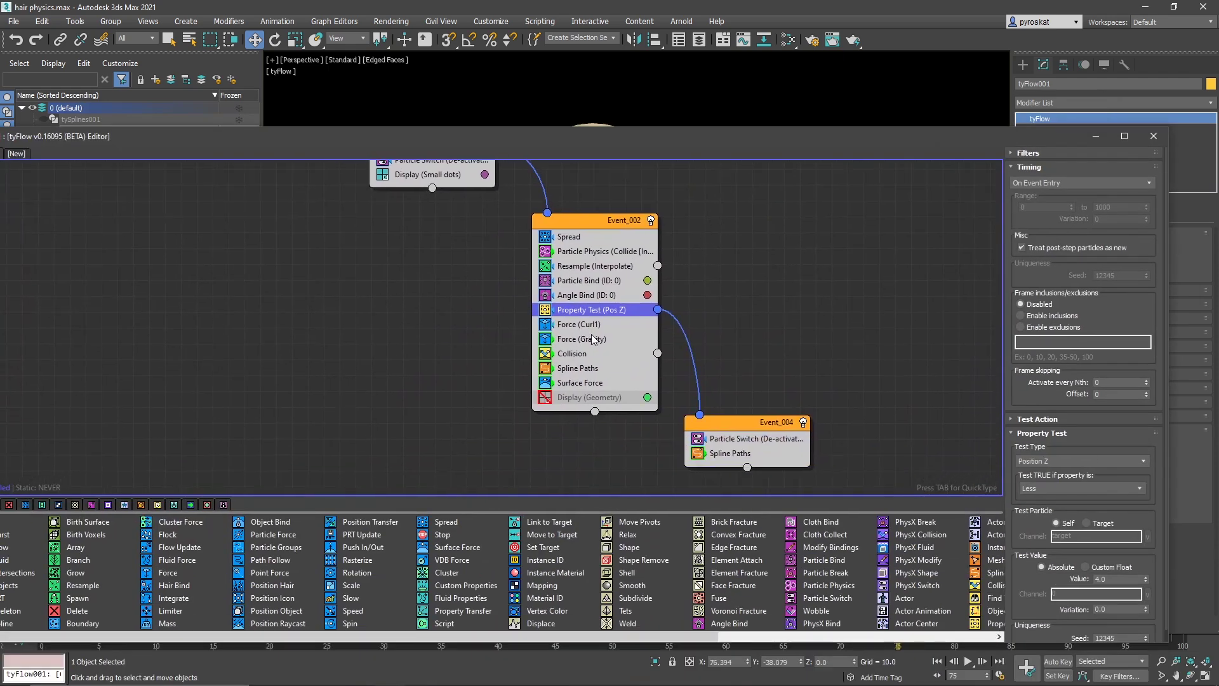
{"action": "left_click_drag", "start_coordinate": [600, 146], "coordinate": [474, 478]}
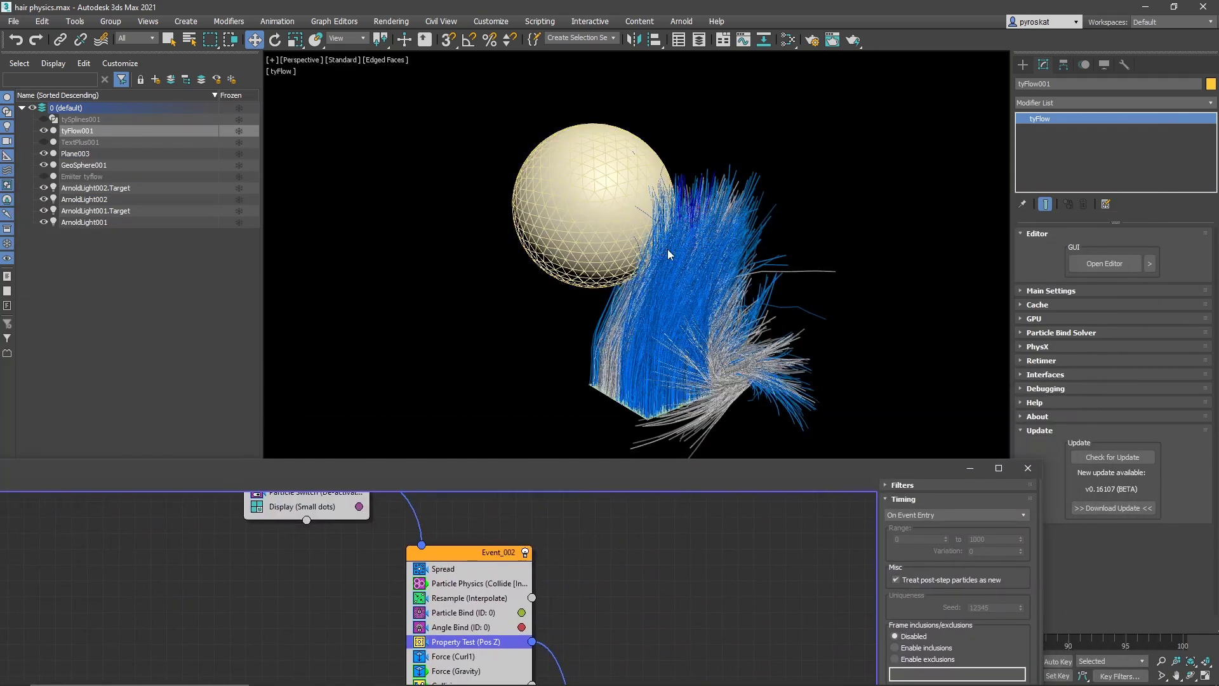
{"action": "left_click_drag", "start_coordinate": [687, 473], "coordinate": [504, 529]}
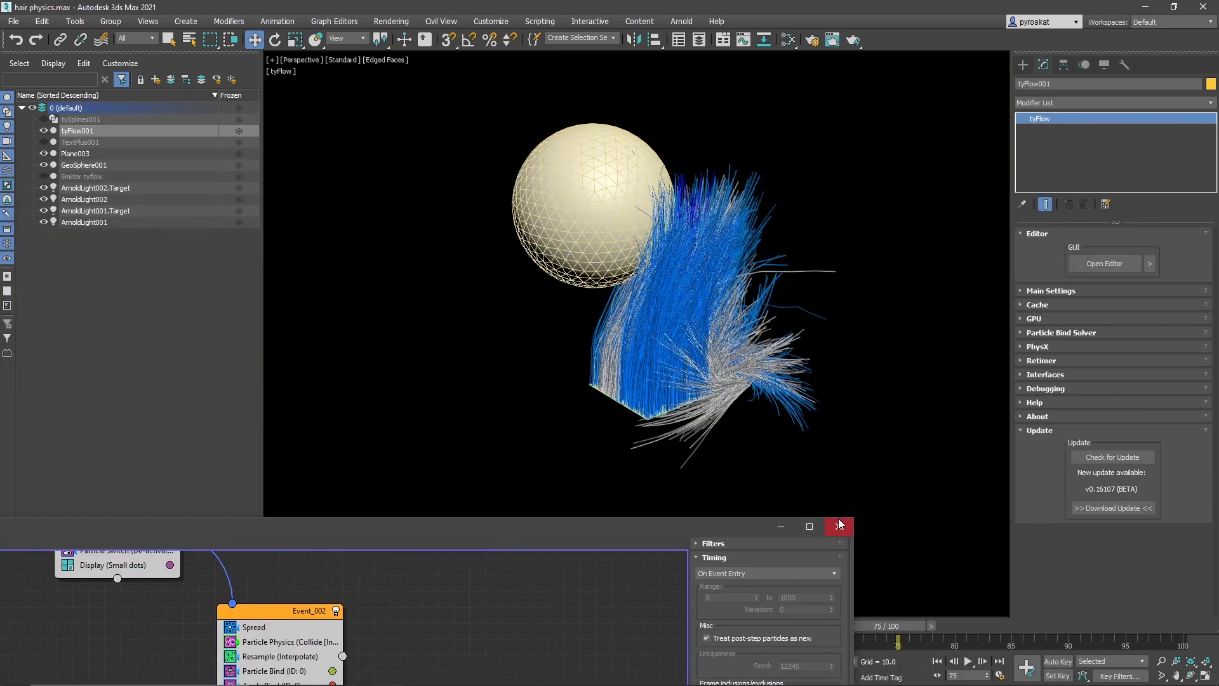
{"action": "left_click", "coordinate": [840, 522]}
At frame 51, set the Angle Stiffness of the Angle Bind operator in Event_002 to 0.1 and minimize the flow editor
{"action": "left_click_drag", "start_coordinate": [50, 626], "coordinate": [745, 606]}
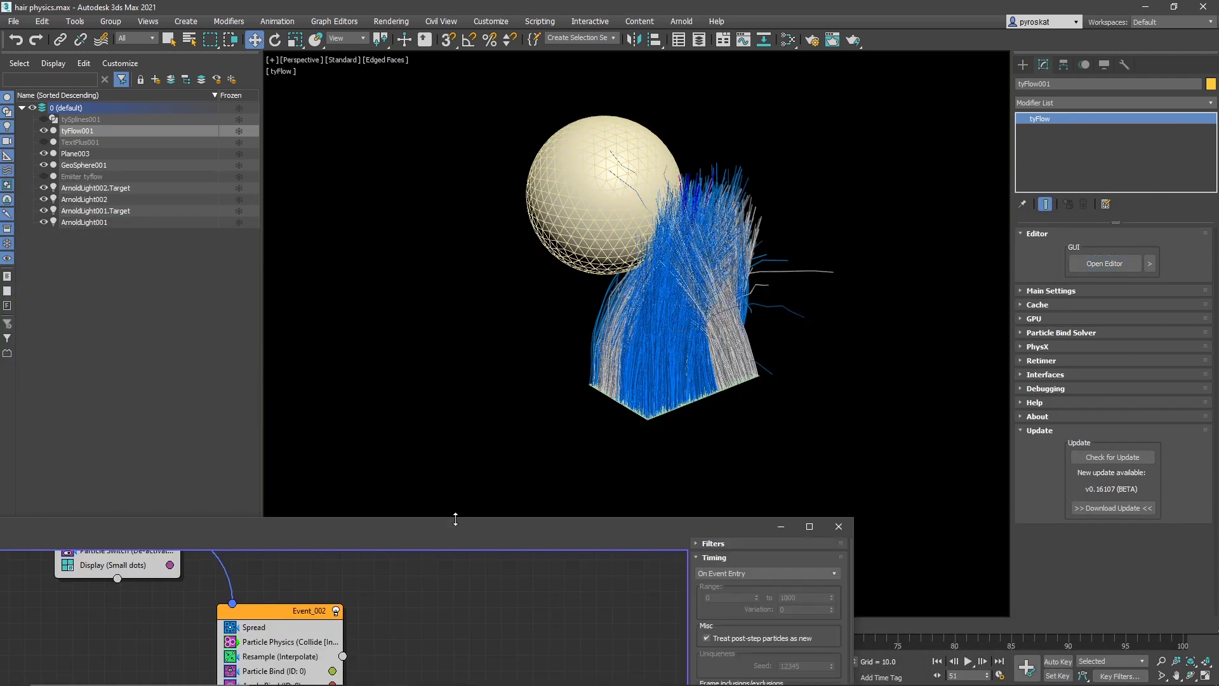
{"action": "left_click_drag", "start_coordinate": [455, 522], "coordinate": [491, 188]}
{"action": "left_click", "coordinate": [324, 341]}
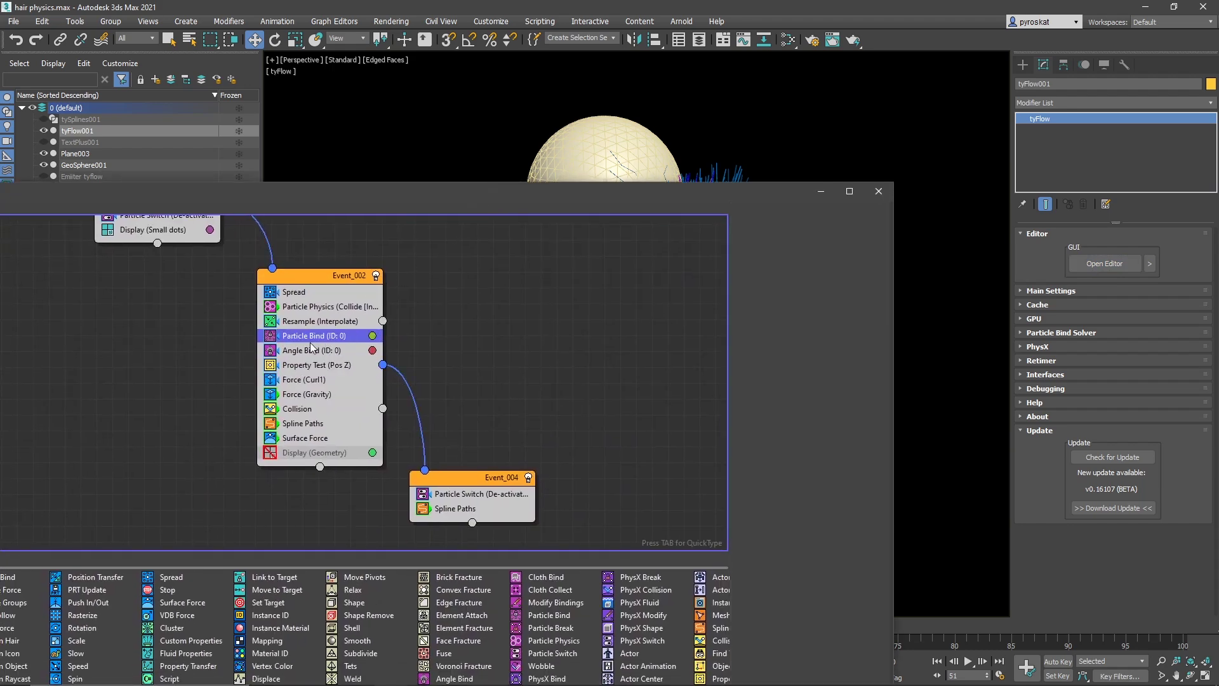
{"action": "left_click", "coordinate": [301, 351]}
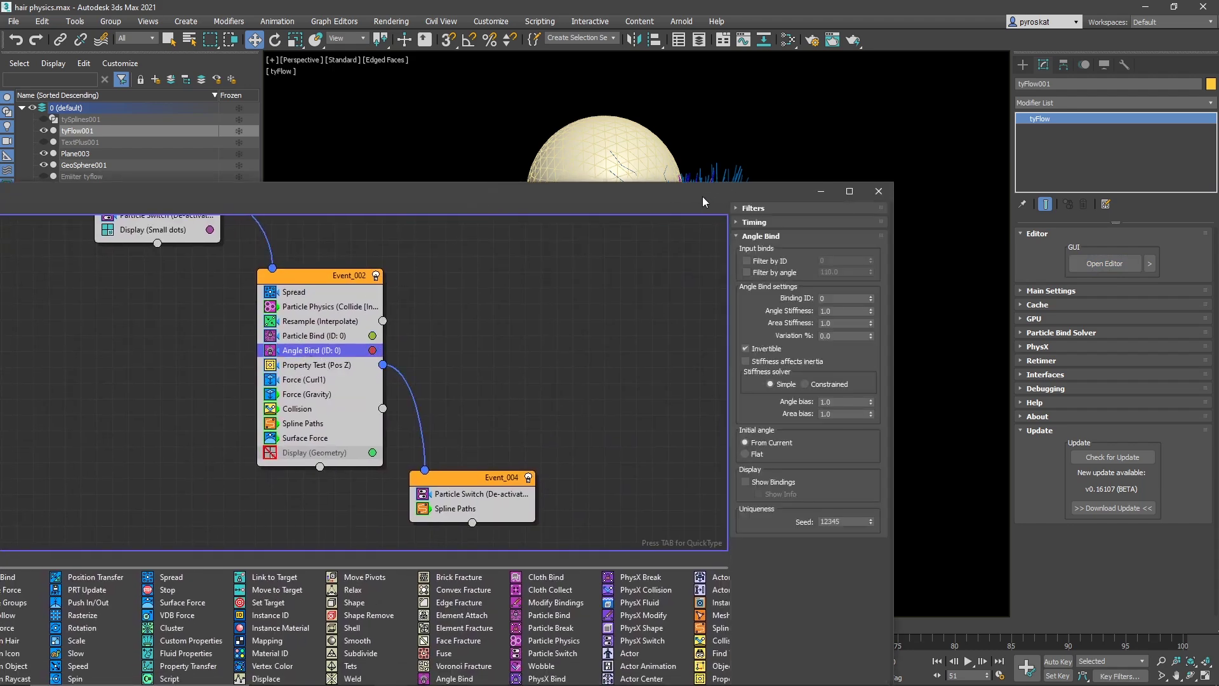
{"action": "left_click_drag", "start_coordinate": [571, 192], "coordinate": [278, 125]}
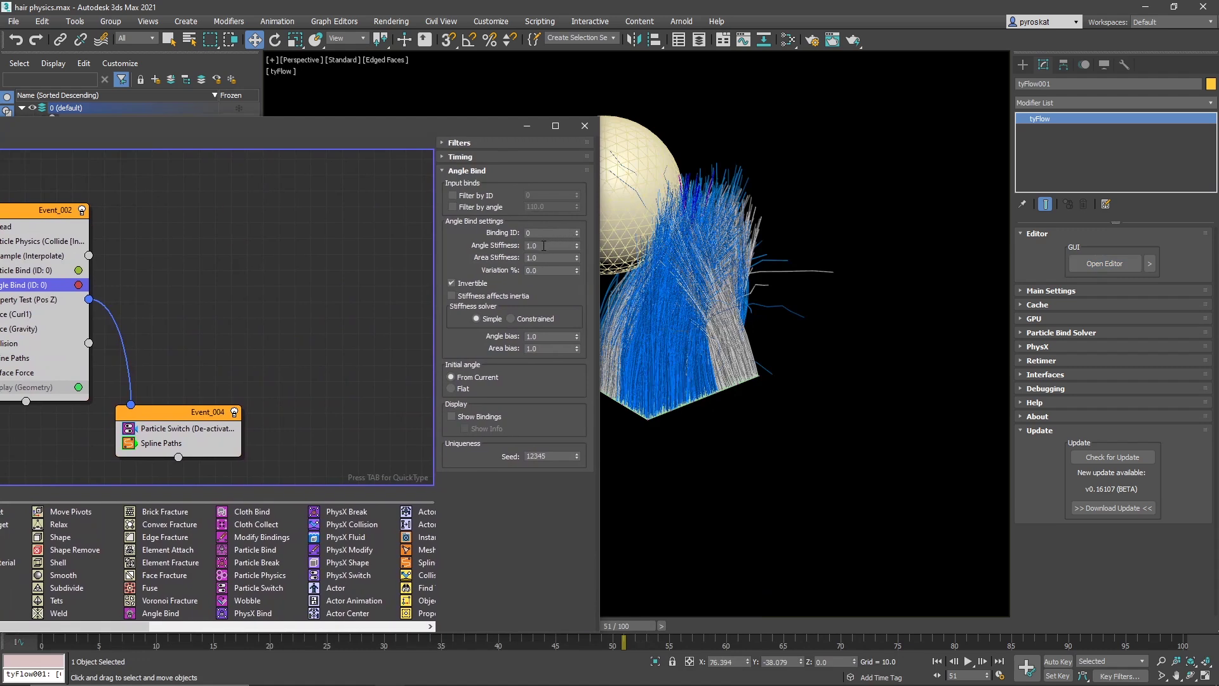
{"action": "double_click", "coordinate": [544, 246]}
{"action": "type", "text": "0.1"}
{"action": "key", "text": "Return"}
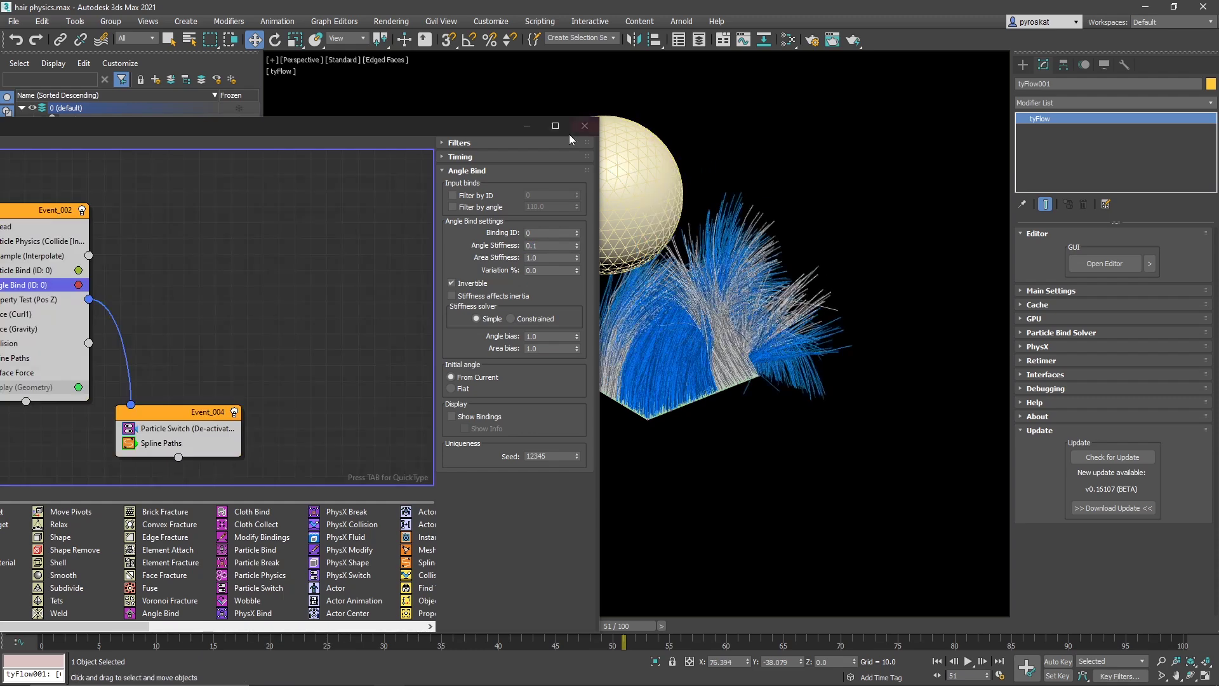
{"action": "left_click", "coordinate": [527, 126]}
Go to frame 16 and set the Hair Count of Plane003's Hair and Fur modifier to 30000
{"action": "left_click_drag", "start_coordinate": [61, 631], "coordinate": [136, 558]}
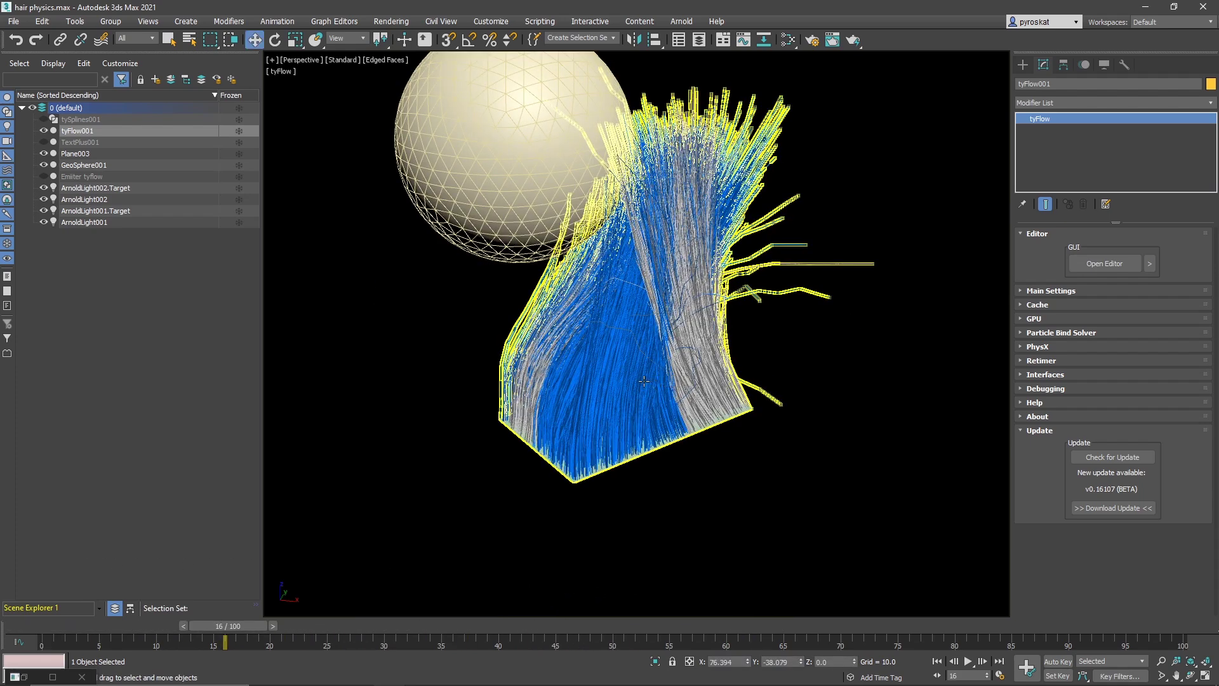
{"action": "left_click", "coordinate": [643, 380]}
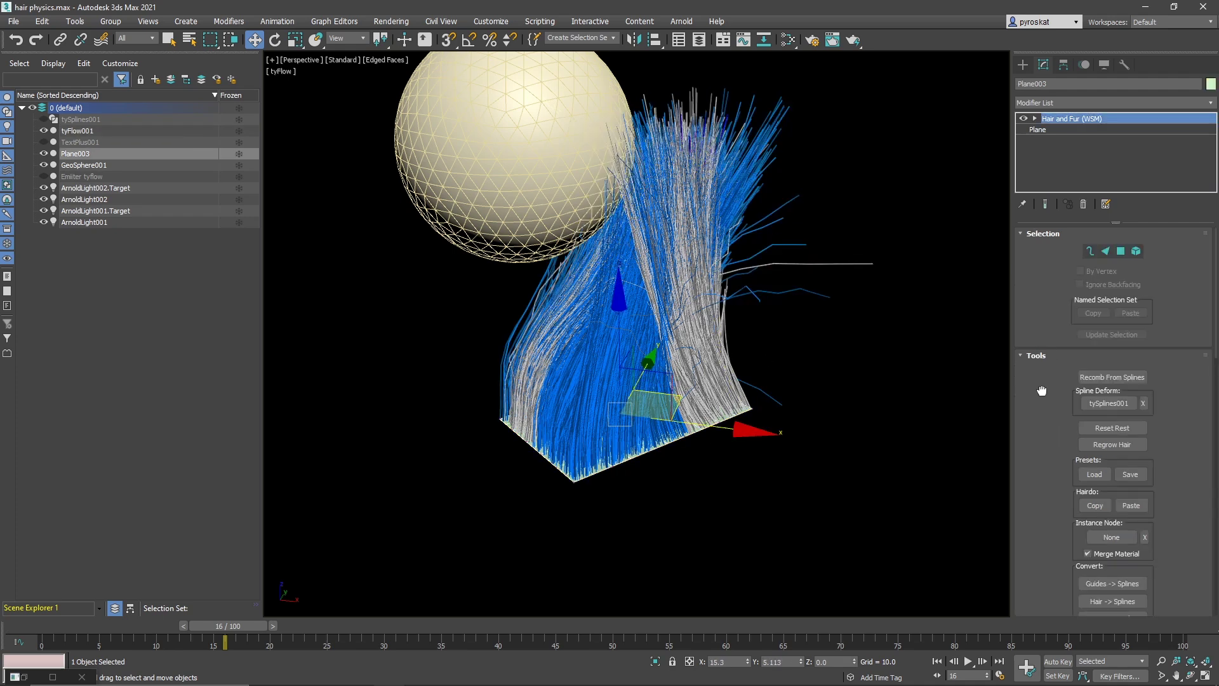
{"action": "scroll", "coordinate": [1051, 362], "scroll_direction": "down", "scroll_amount": 5}
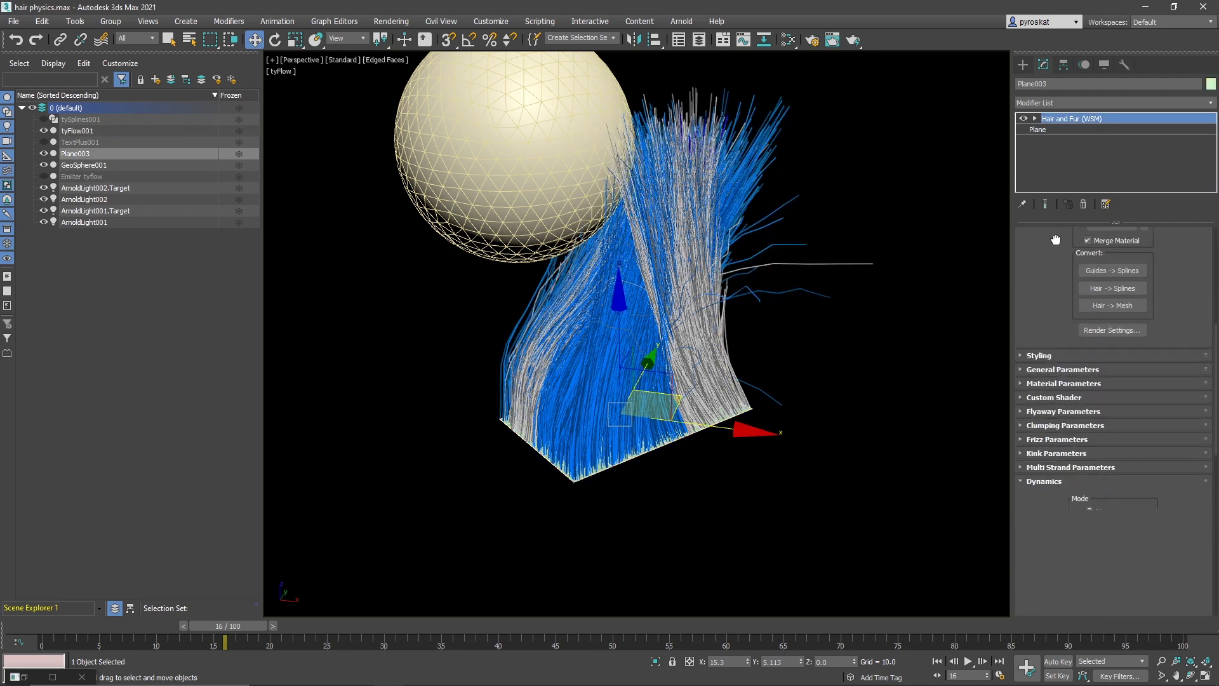
{"action": "left_click", "coordinate": [1063, 366]}
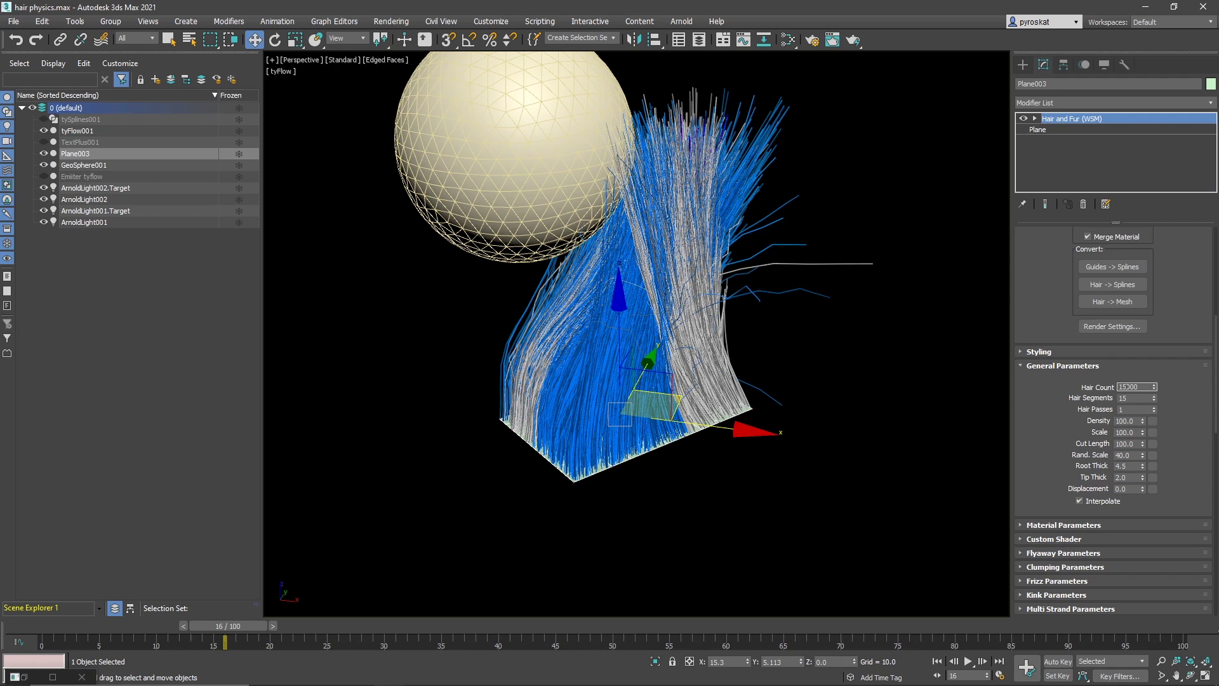
{"action": "key", "text": "Return"}
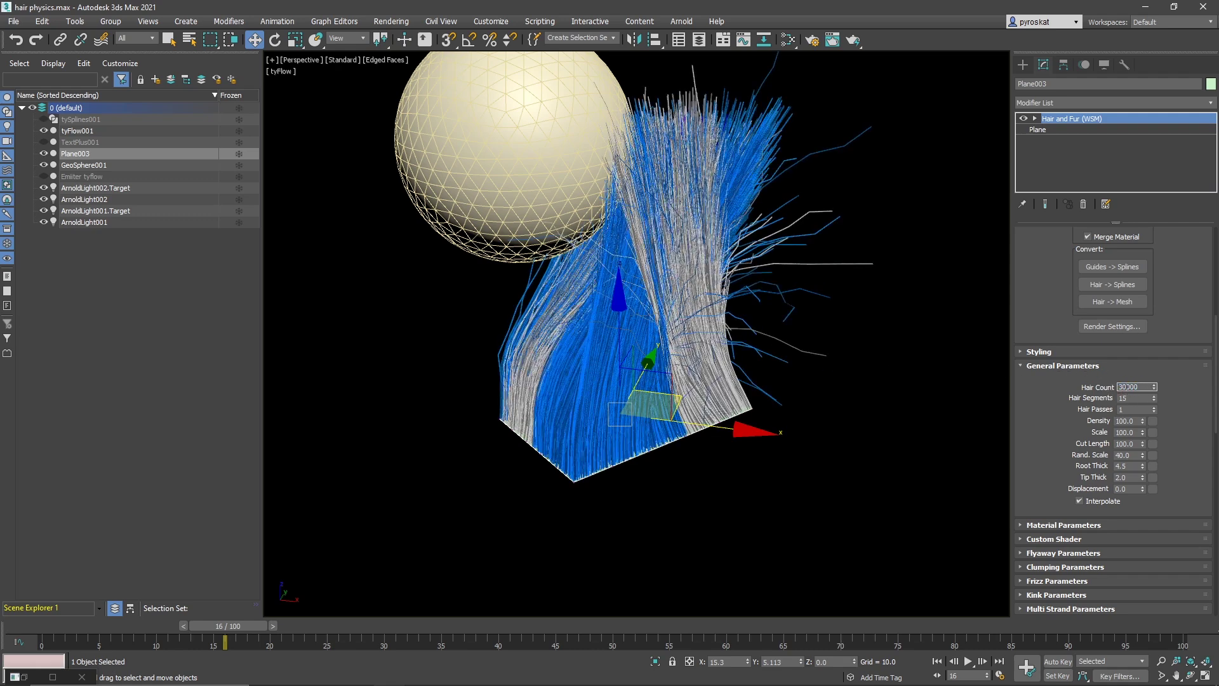
{"action": "type", "text": "30000"}
{"action": "key", "text": "Return"}
At frame 44, set the hair's Tip Thick to 0.5 and Root Thick to 3.0, and check the motion up to frame 97
{"action": "left_click_drag", "start_coordinate": [82, 626], "coordinate": [550, 585]}
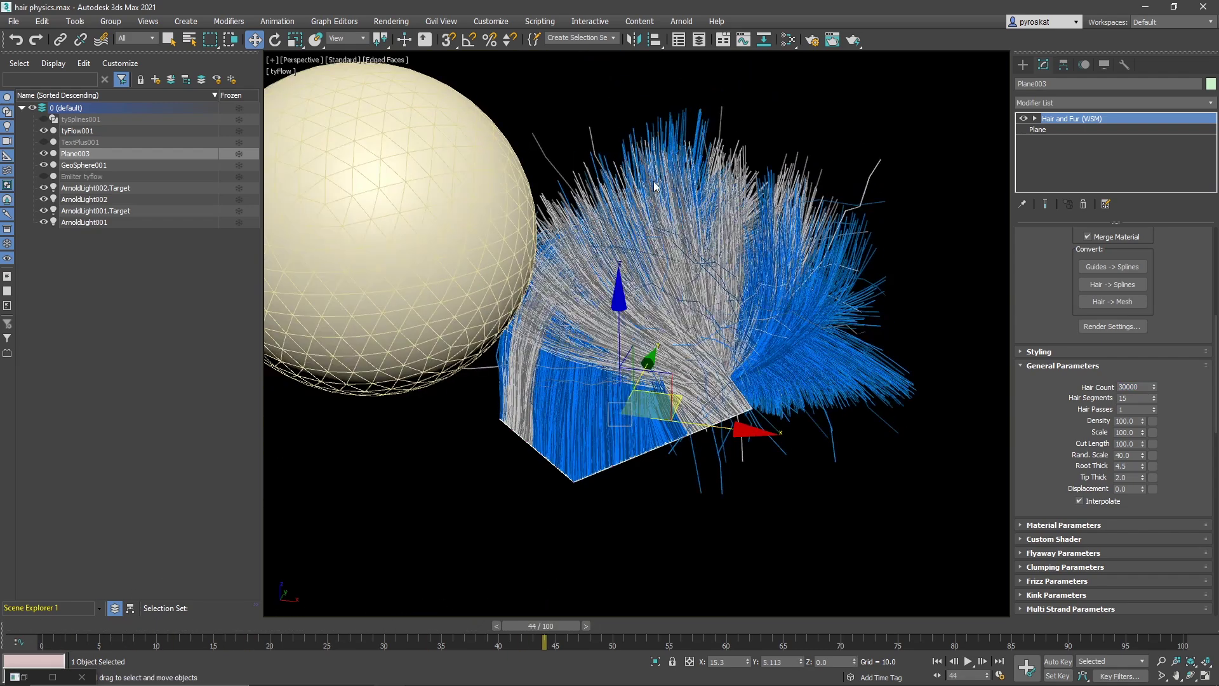
{"action": "left_click", "coordinate": [1129, 477]}
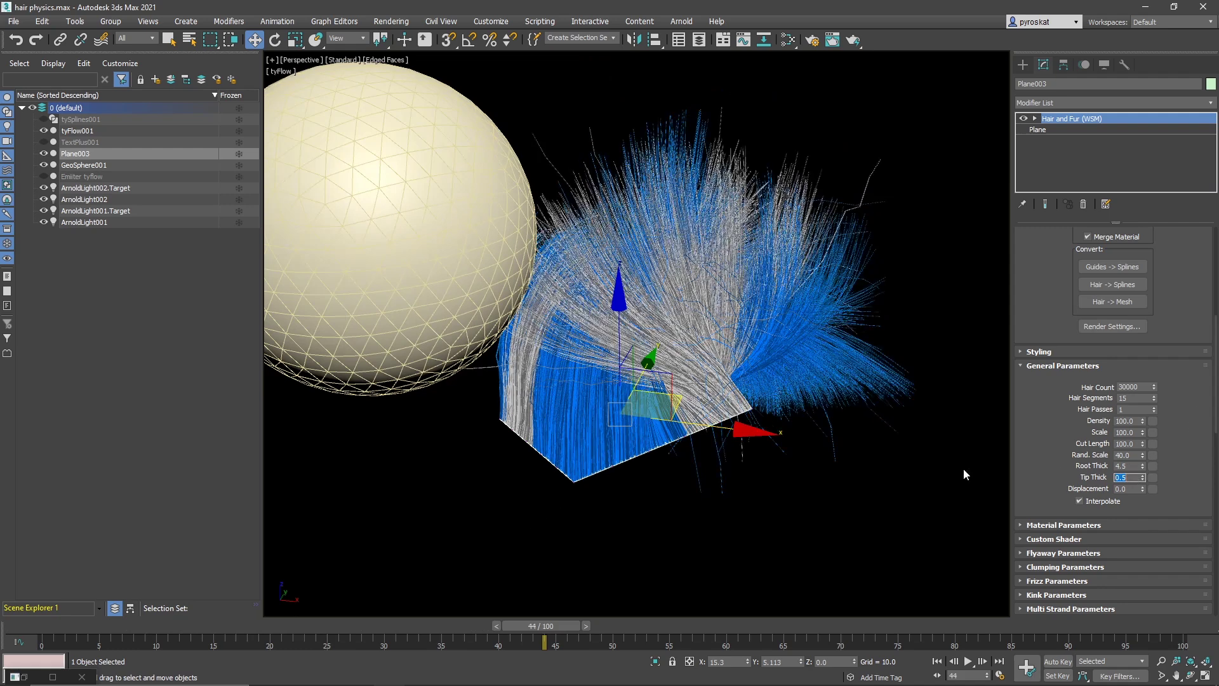
{"action": "left_click", "coordinate": [1129, 466]}
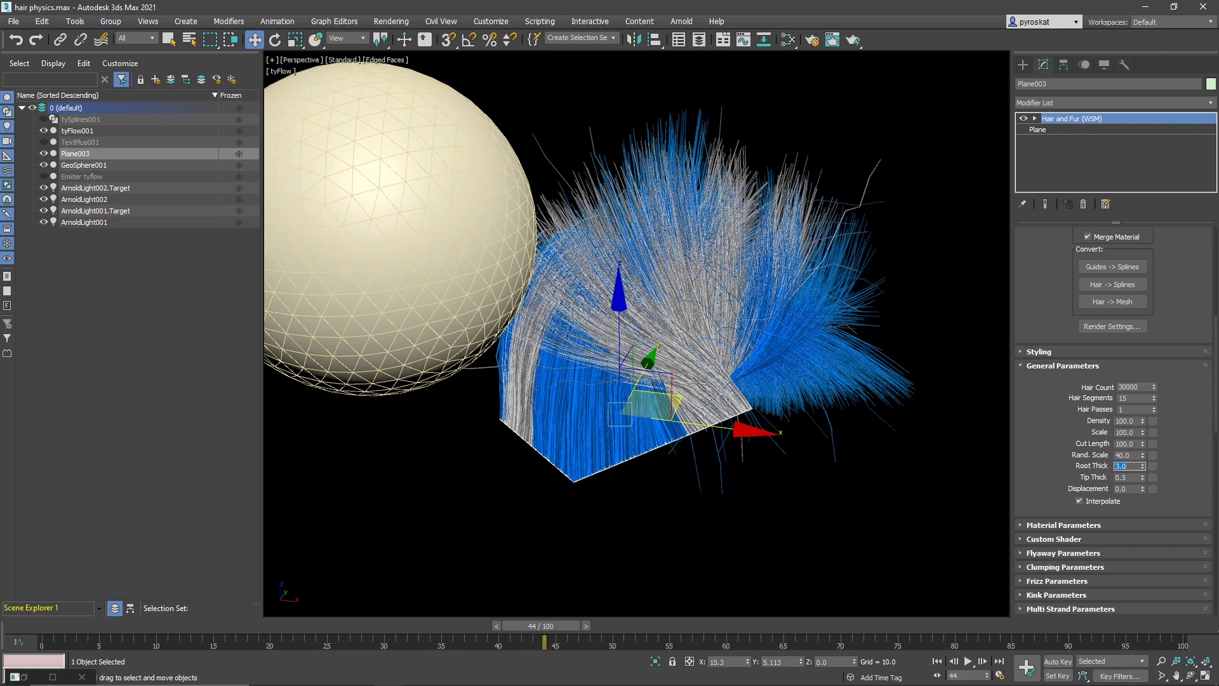
{"action": "left_click_drag", "start_coordinate": [574, 626], "coordinate": [1032, 575]}
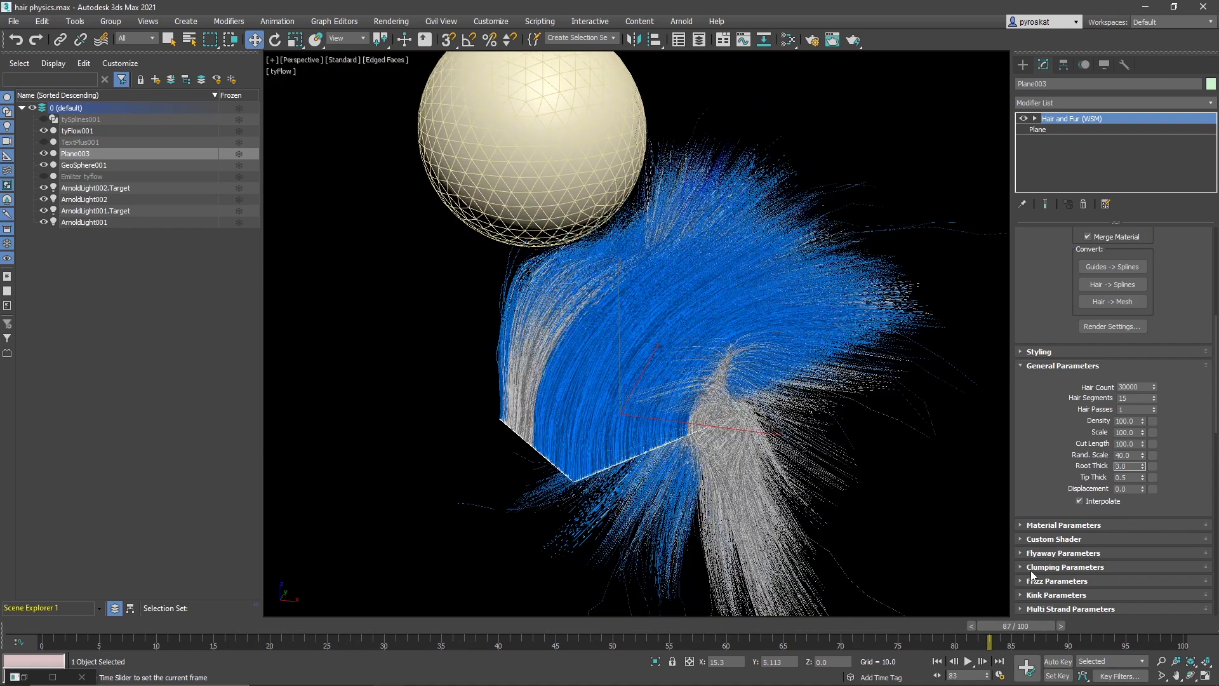
{"action": "left_click_drag", "start_coordinate": [1120, 558], "coordinate": [1148, 552]}
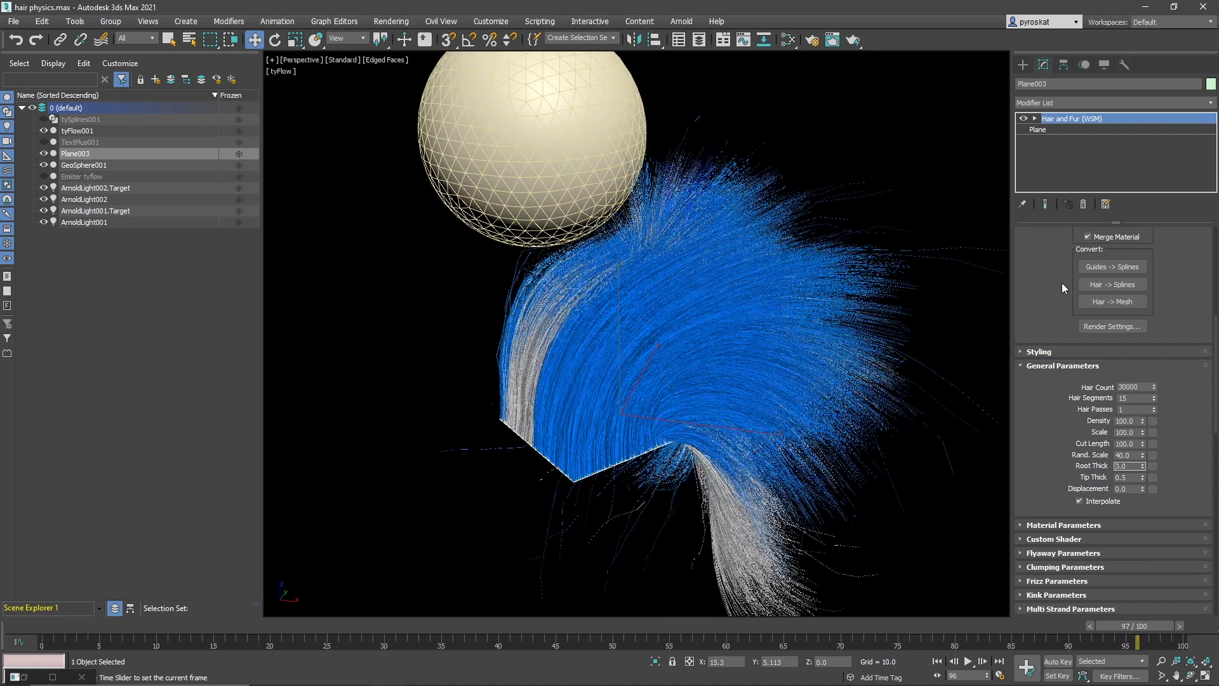